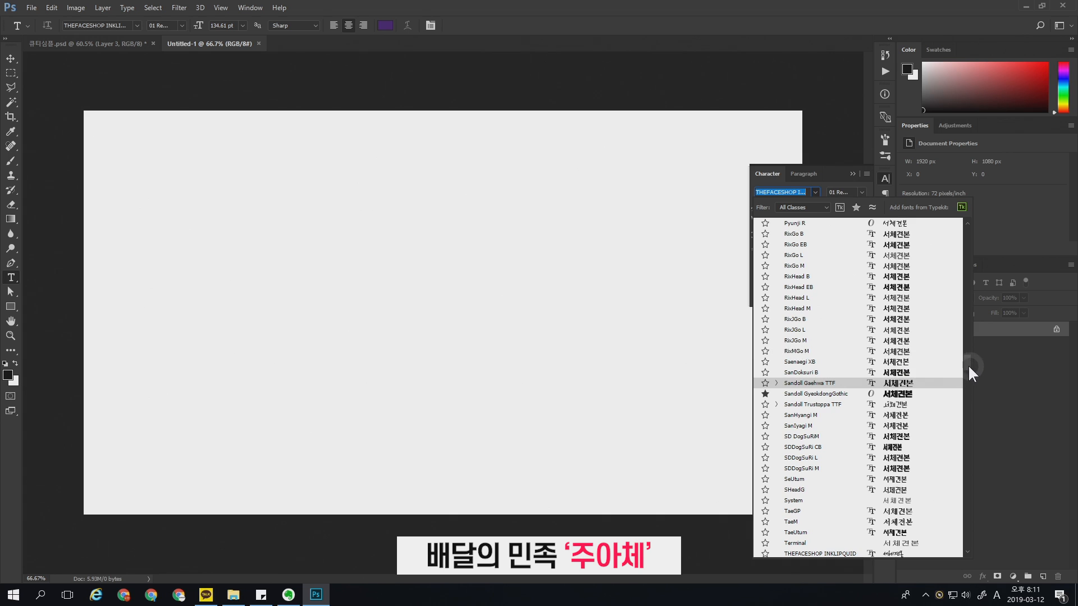
Set the type font to BM JUA_TTF and the text color to dark purple 42226b
{"action": "left_click_drag", "start_coordinate": [968, 365], "coordinate": [965, 265]}
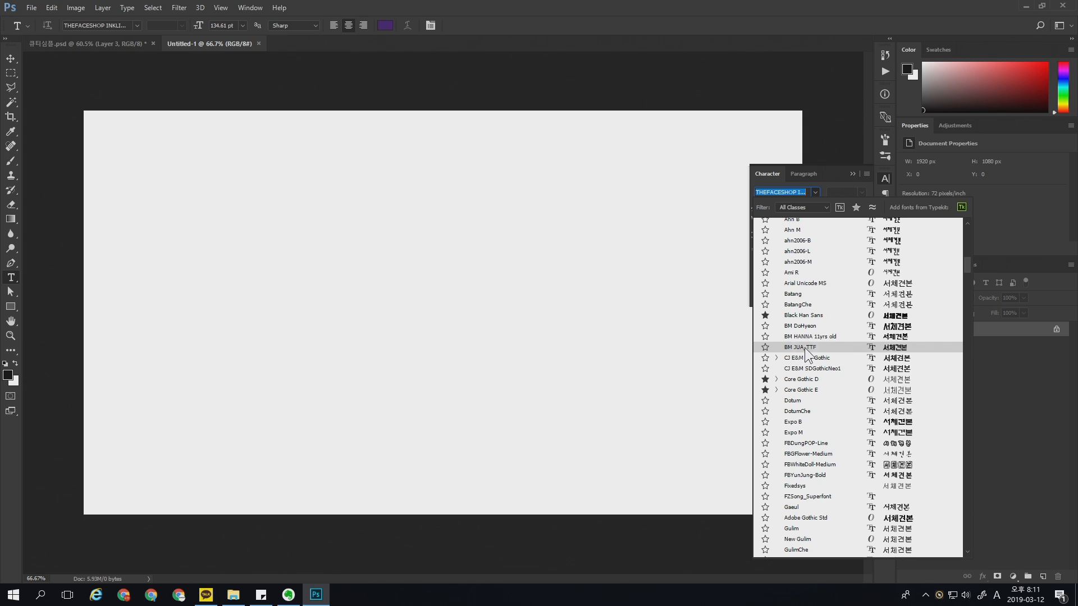
{"action": "left_click", "coordinate": [804, 347]}
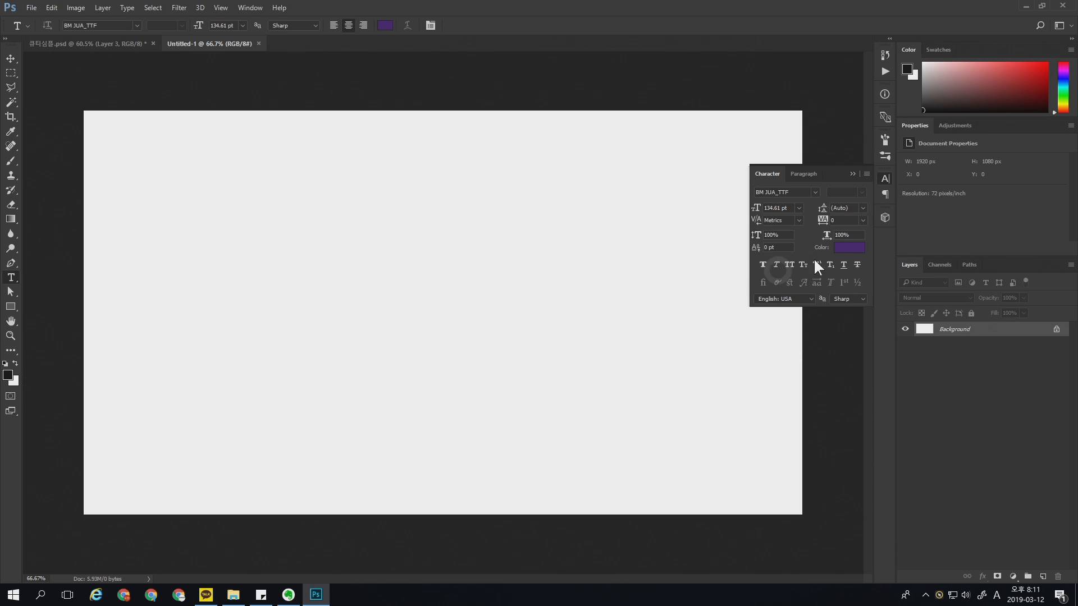
{"action": "left_click", "coordinate": [849, 247]}
{"action": "left_click", "coordinate": [830, 196]}
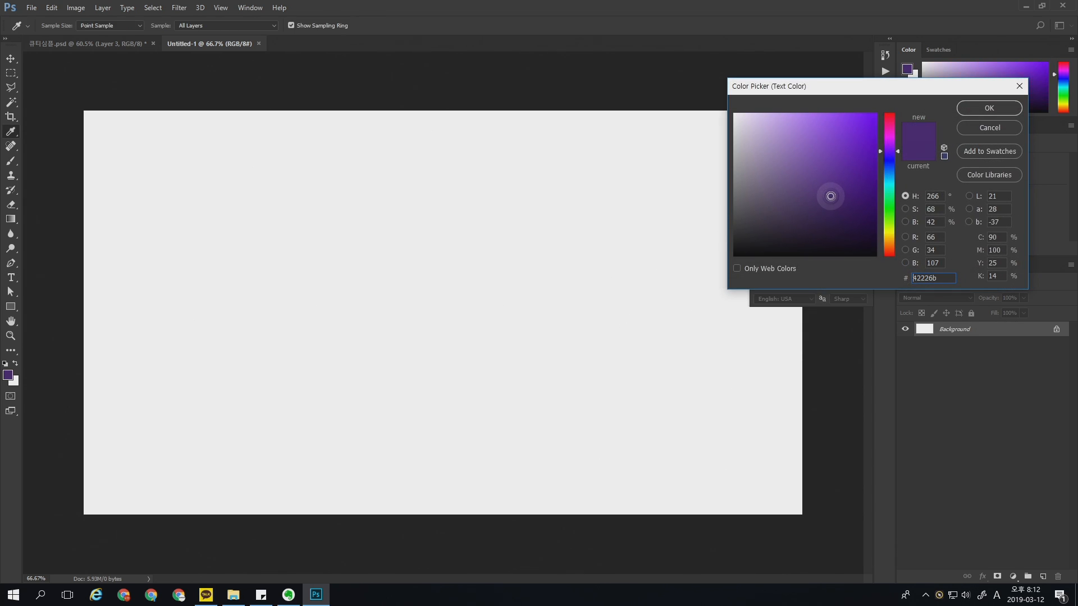
{"action": "left_click_drag", "start_coordinate": [876, 83], "coordinate": [726, 91]}
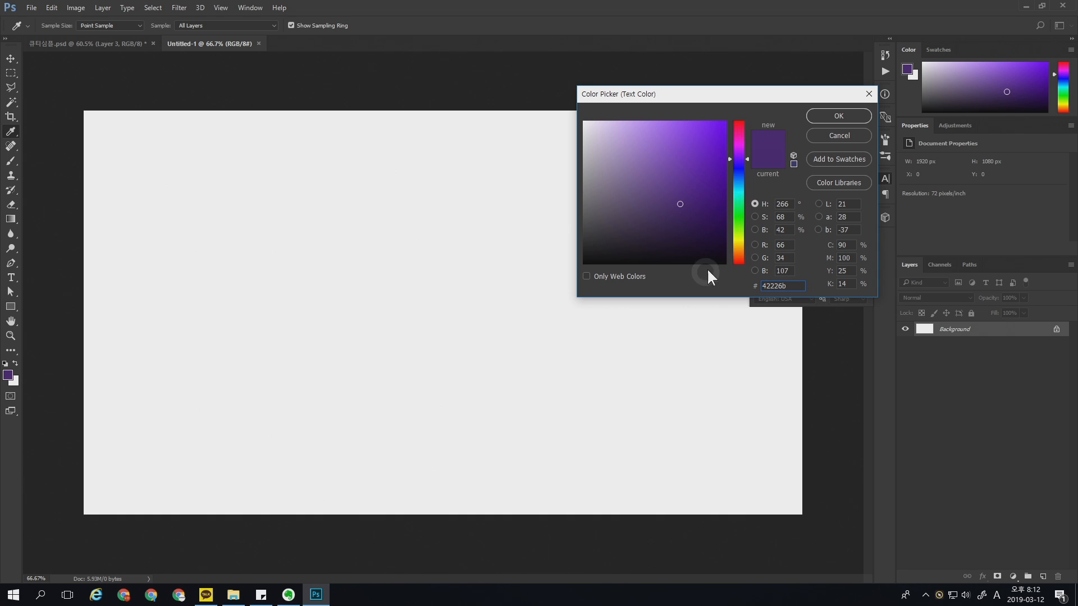
{"action": "left_click", "coordinate": [837, 116]}
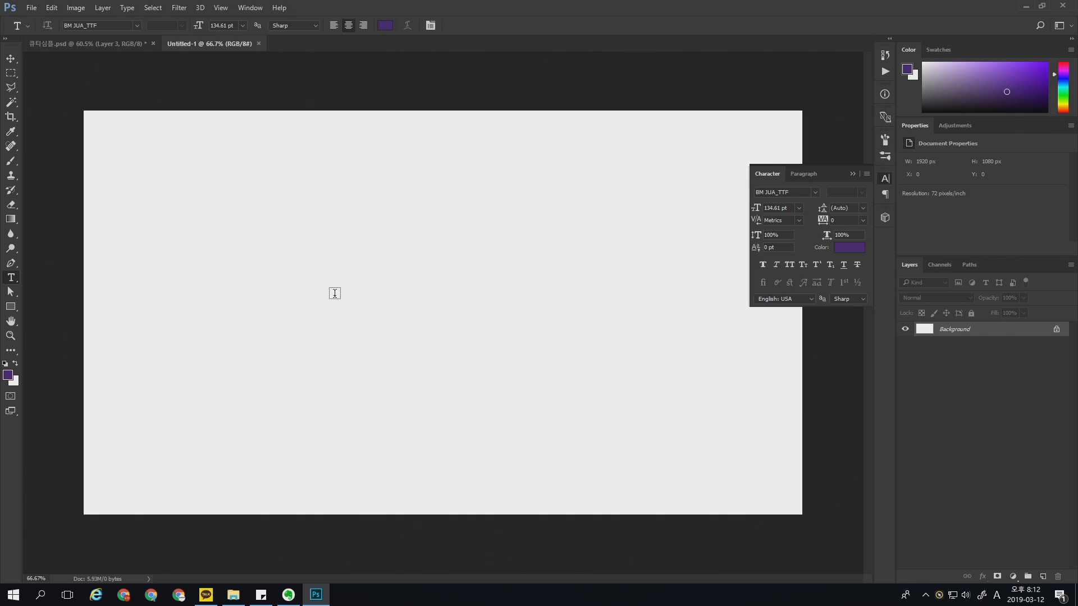
Add the text 큐티심플 on the canvas as a new type layer
{"action": "left_click", "coordinate": [334, 295]}
{"action": "type", "text": "d"}
{"action": "key", "text": "BackSpace"}
{"action": "key", "text": "Hangul"}
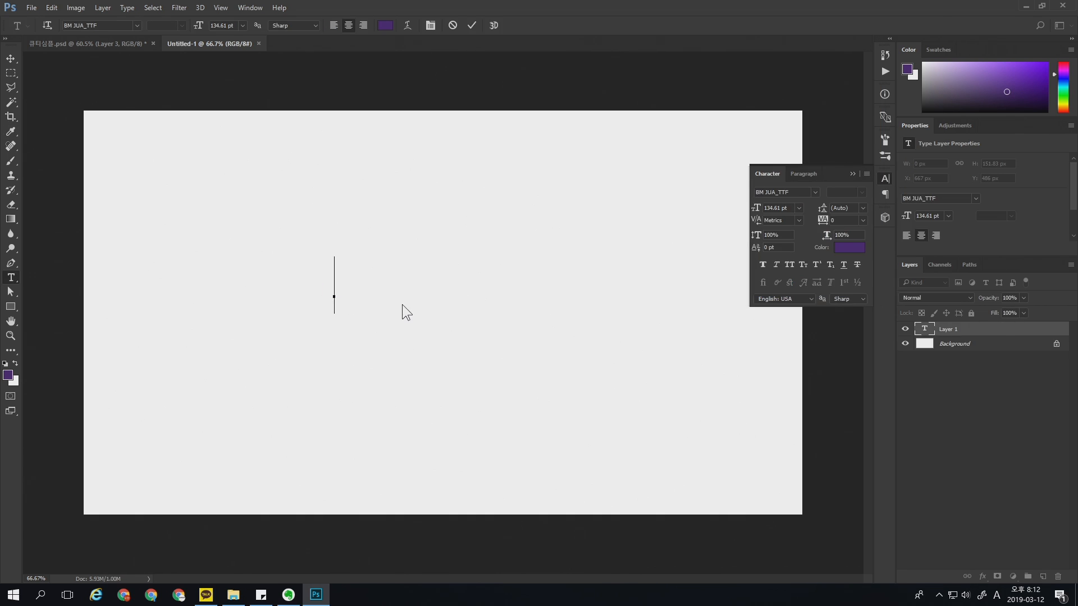
{"action": "type", "text": "큐티심플"}
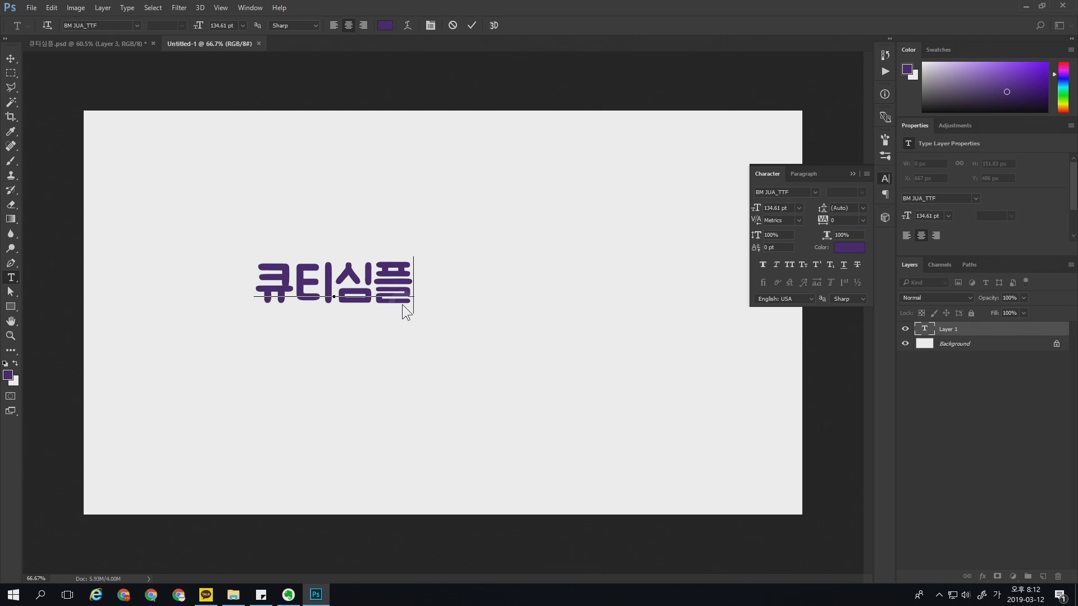
{"action": "key", "text": "ctrl+Return"}
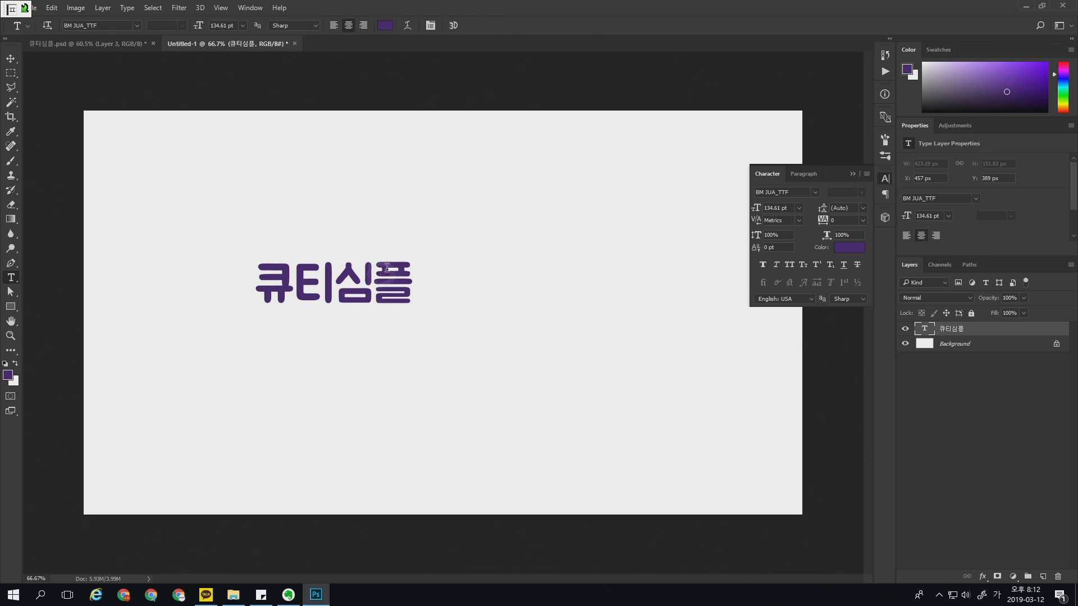
Move the 큐티심플 text toward the middle and align it to the canvas's horizontal center
{"action": "left_click", "coordinate": [11, 58]}
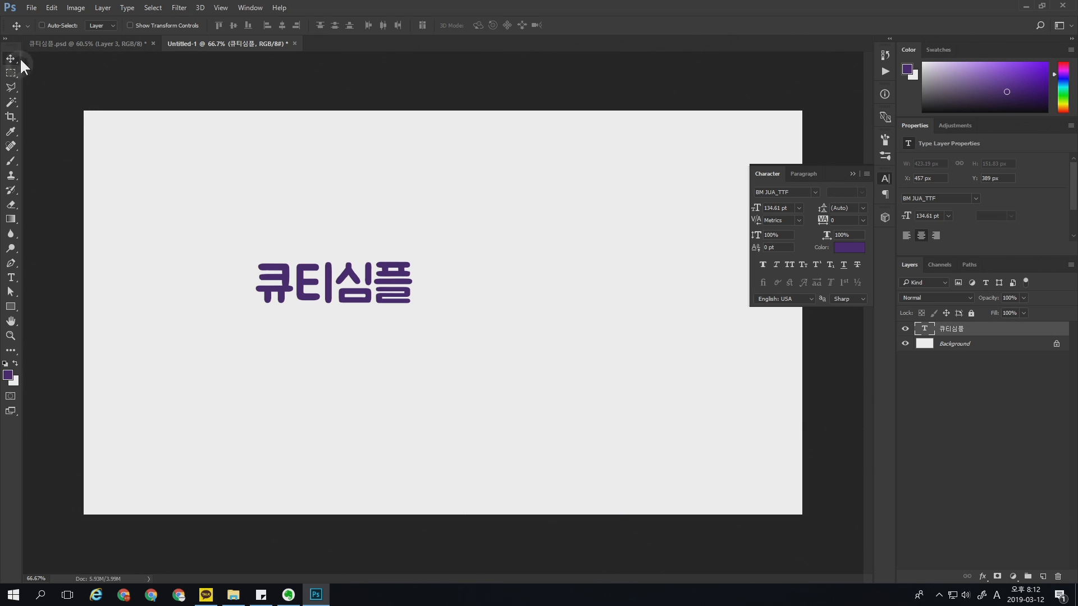
{"action": "left_click_drag", "start_coordinate": [386, 285], "coordinate": [507, 315]}
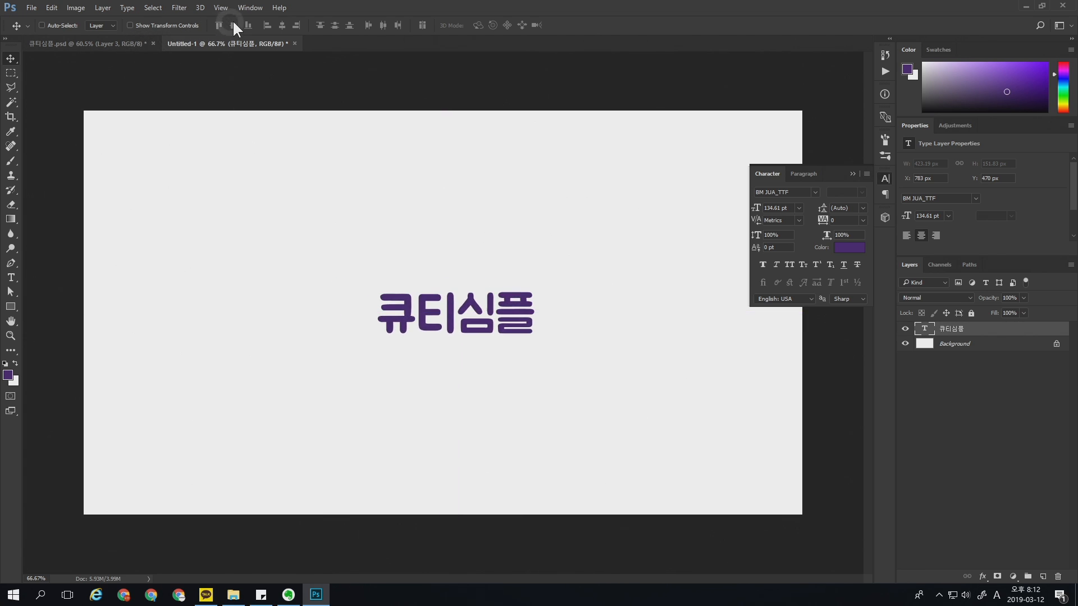
{"action": "key", "text": "ctrl+a"}
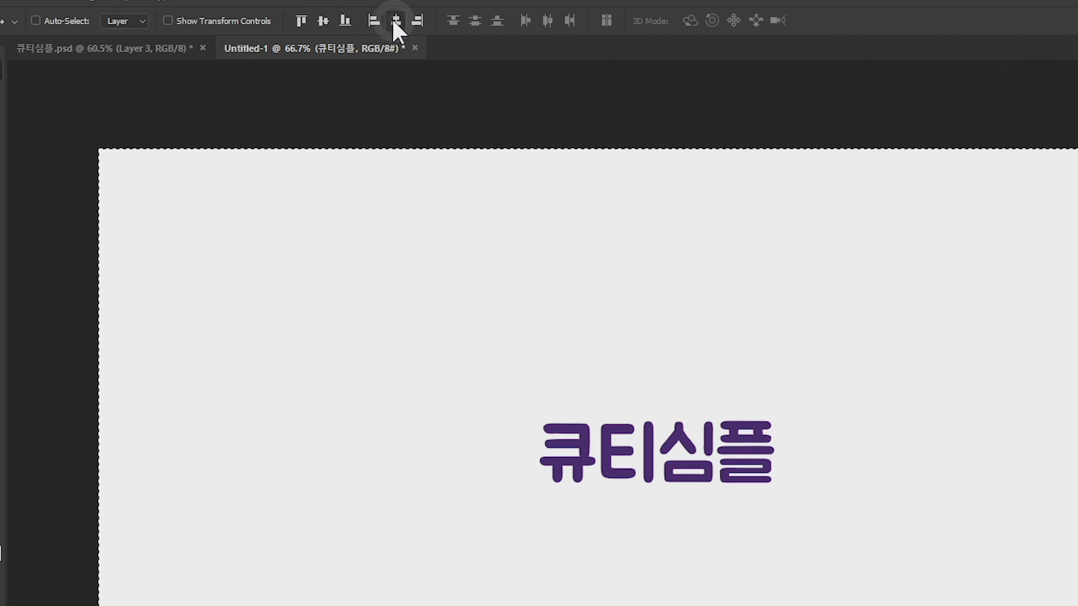
{"action": "left_click", "coordinate": [282, 25]}
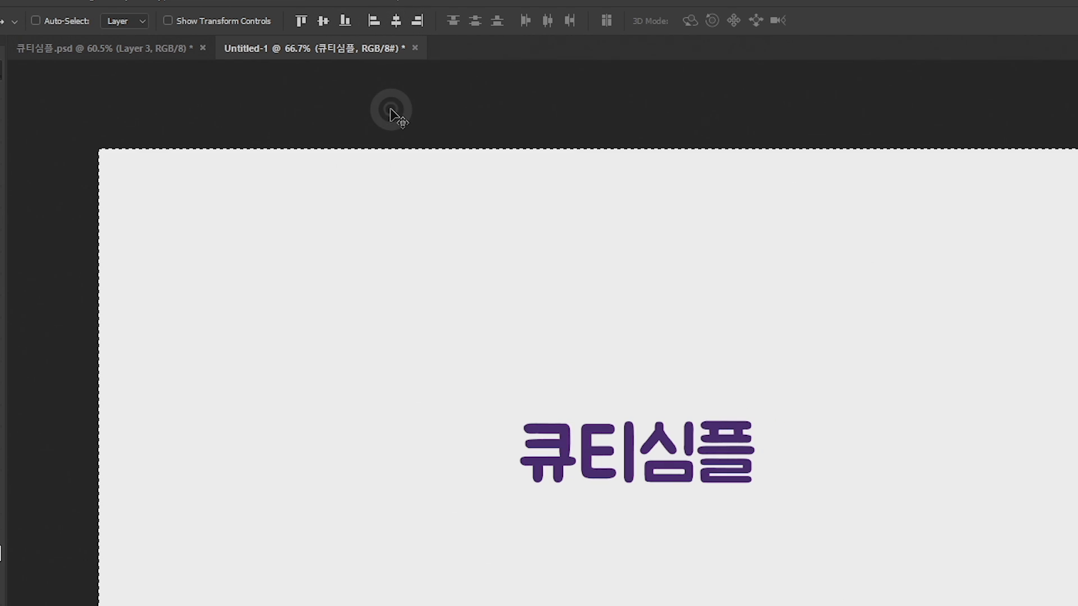
{"action": "key", "text": "ctrl+d"}
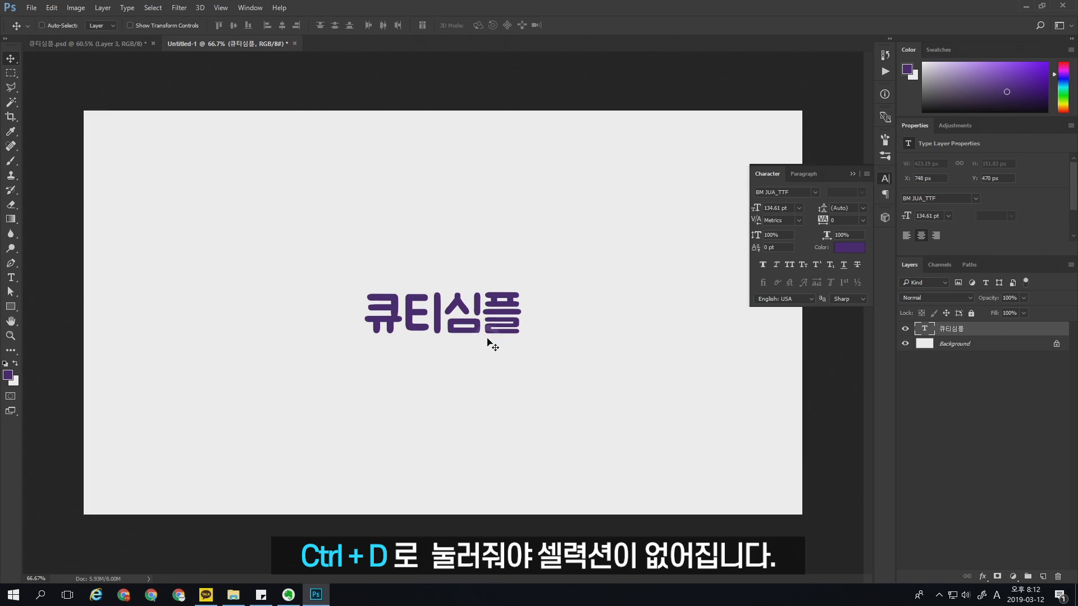
Enlarge the 큐티심플 text proportionally from its center to about 140% with Free Transform
{"action": "key", "text": "ctrl+t"}
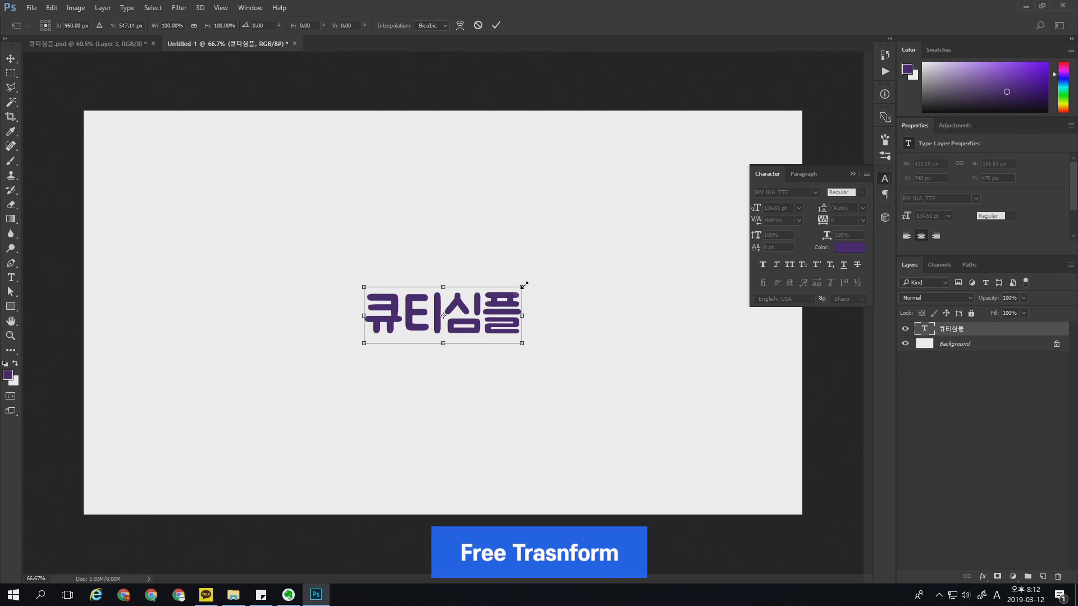
{"action": "left_click_drag", "start_coordinate": [524, 285], "coordinate": [555, 276]}
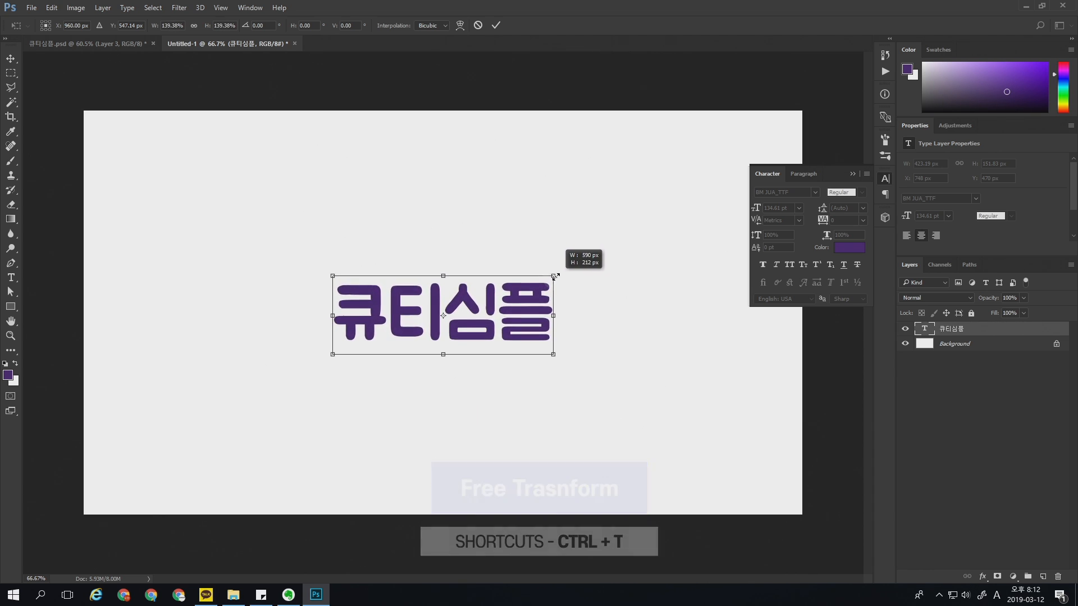
{"action": "key", "text": "Return"}
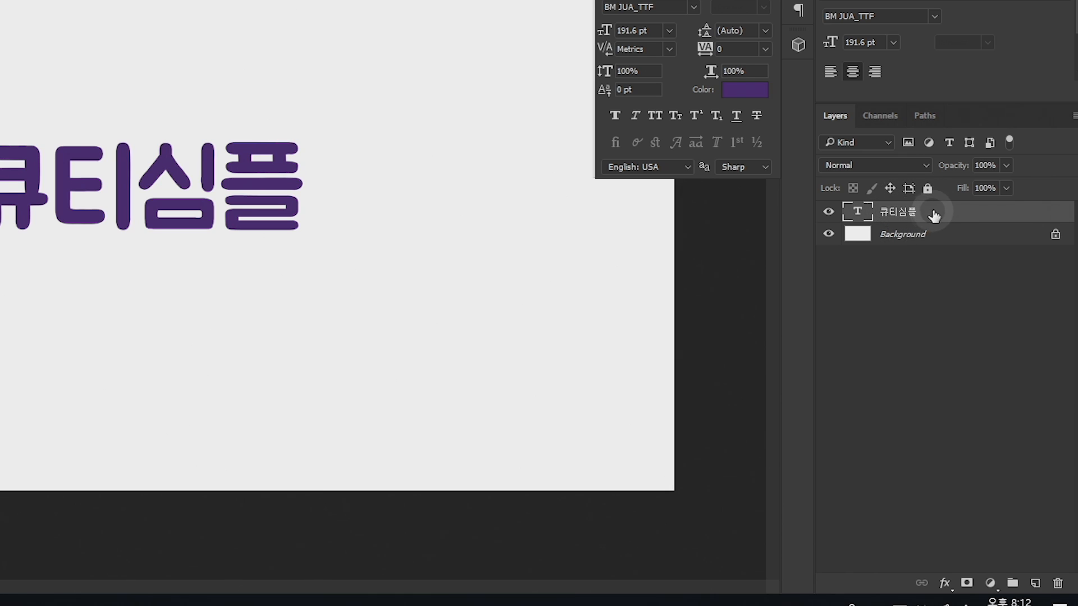
Convert the 큐티심플 text layer to a shape and select all its letter paths with the Direct Selection Tool
{"action": "right_click", "coordinate": [932, 217]}
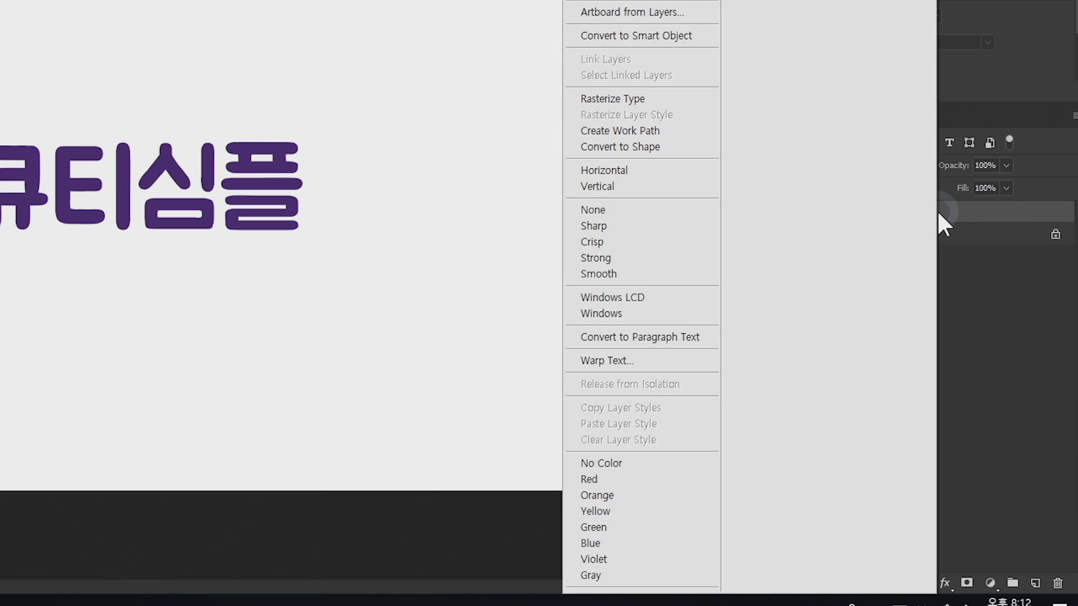
{"action": "left_click", "coordinate": [630, 151]}
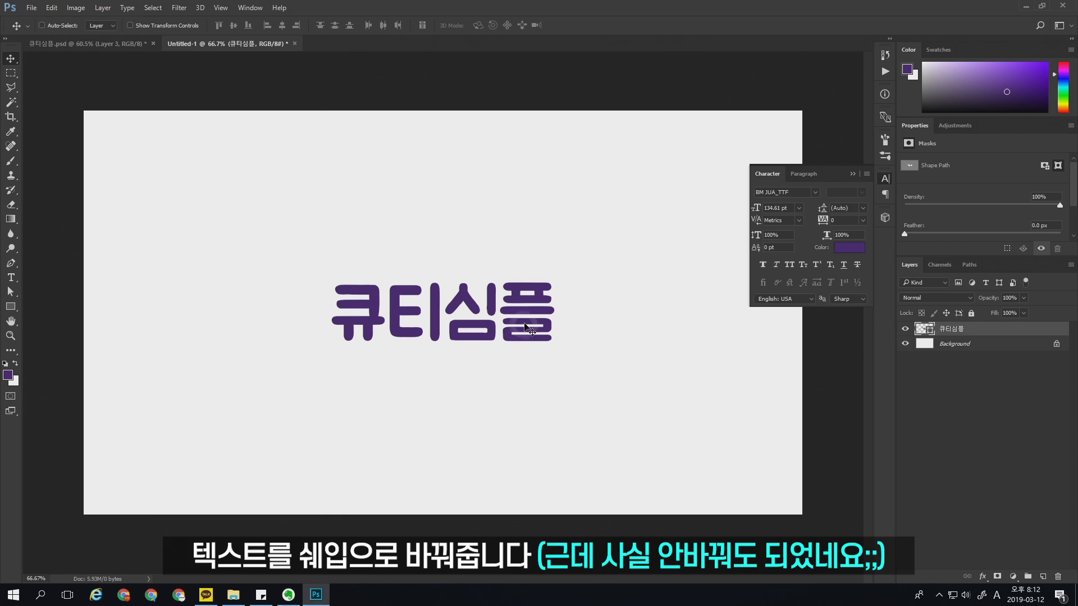
{"action": "key", "text": "a"}
{"action": "left_click_drag", "start_coordinate": [597, 240], "coordinate": [356, 388]}
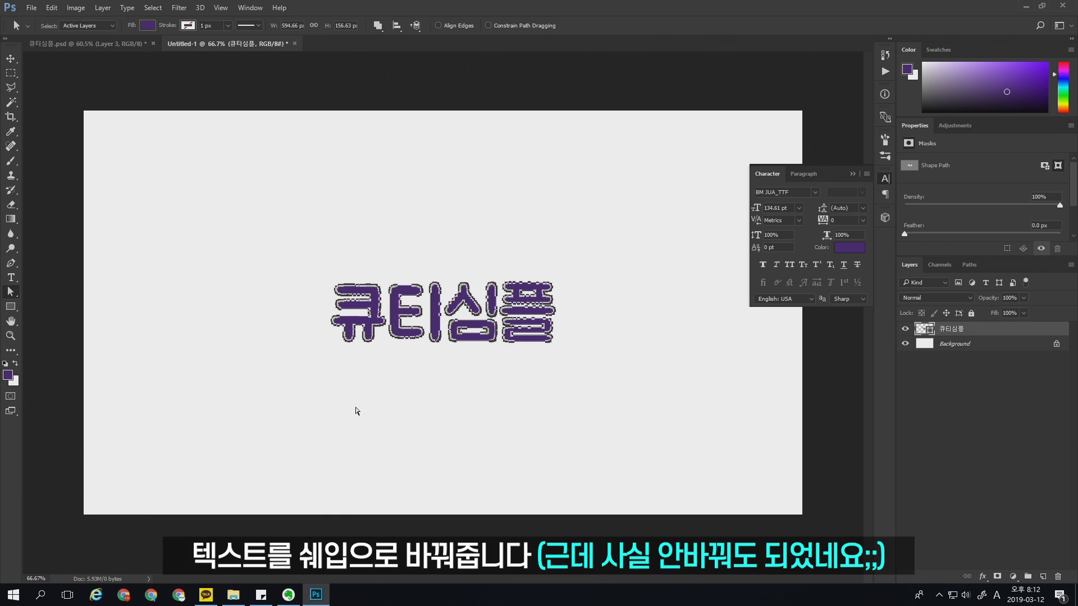
{"action": "right_click", "coordinate": [12, 290]}
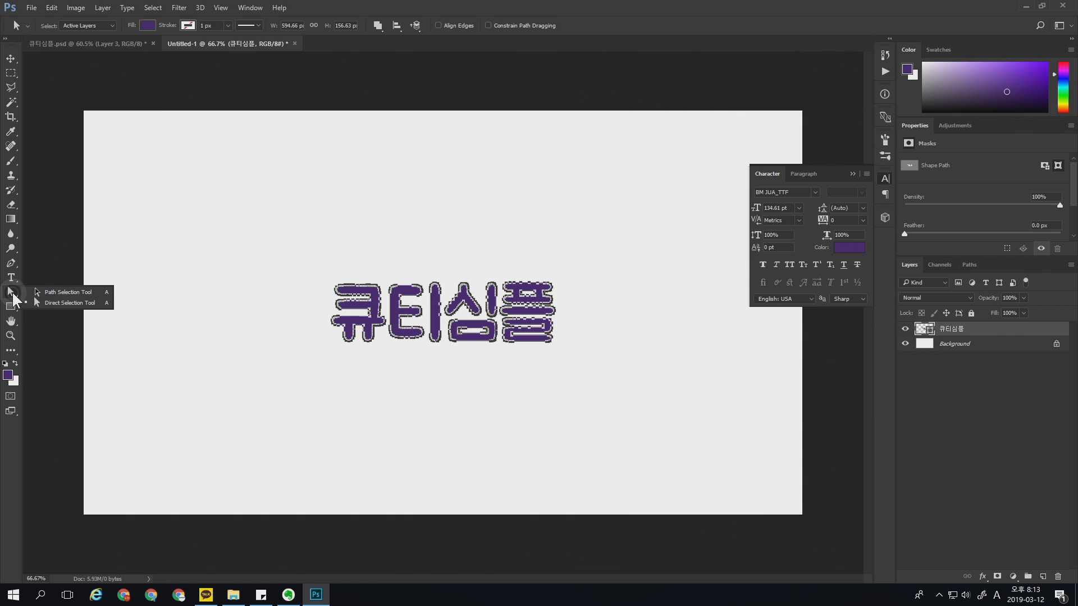
{"action": "left_click", "coordinate": [52, 302]}
{"action": "left_click_drag", "start_coordinate": [217, 223], "coordinate": [643, 416]}
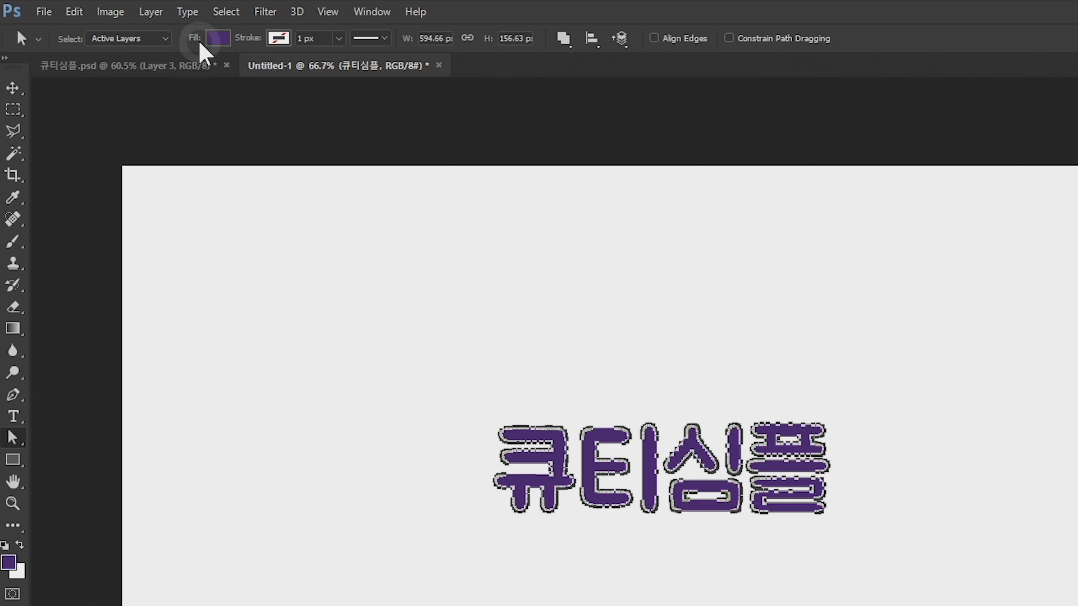
Remove the letter shape's fill and give it a solid dark purple stroke 5 px wide
{"action": "left_click", "coordinate": [219, 39]}
{"action": "left_click", "coordinate": [146, 70]}
{"action": "left_click", "coordinate": [278, 39]}
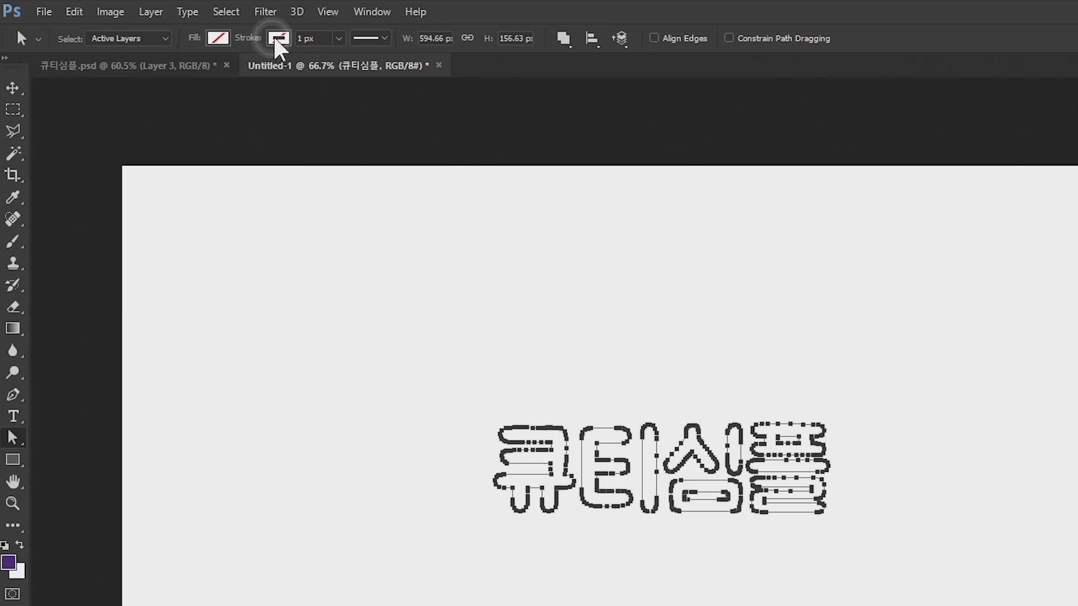
{"action": "left_click", "coordinate": [278, 38]}
{"action": "left_click", "coordinate": [199, 127]}
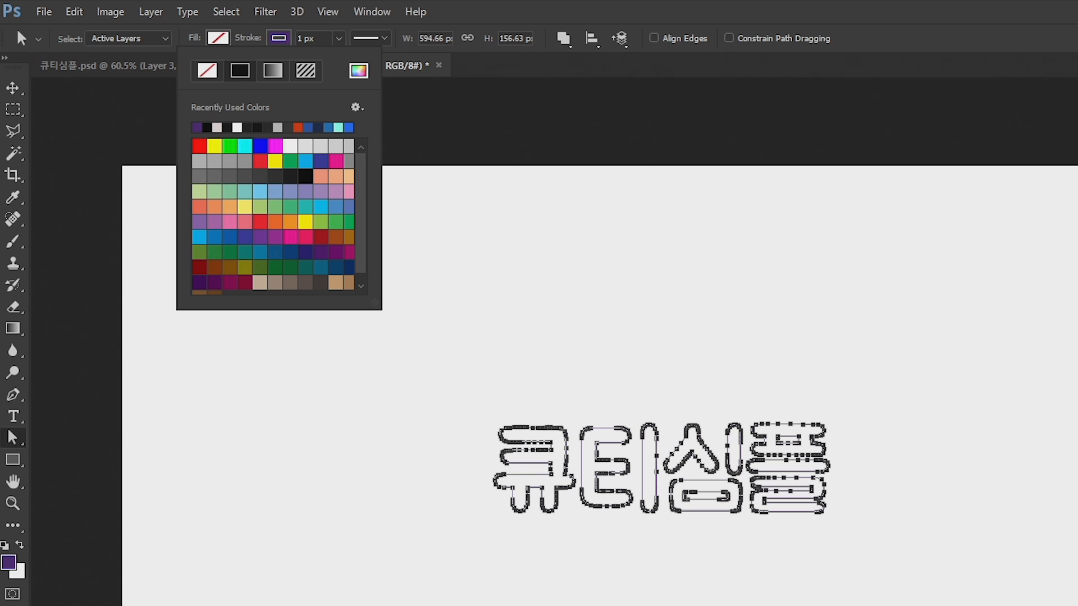
{"action": "left_click", "coordinate": [317, 37]}
{"action": "type", "text": "5"}
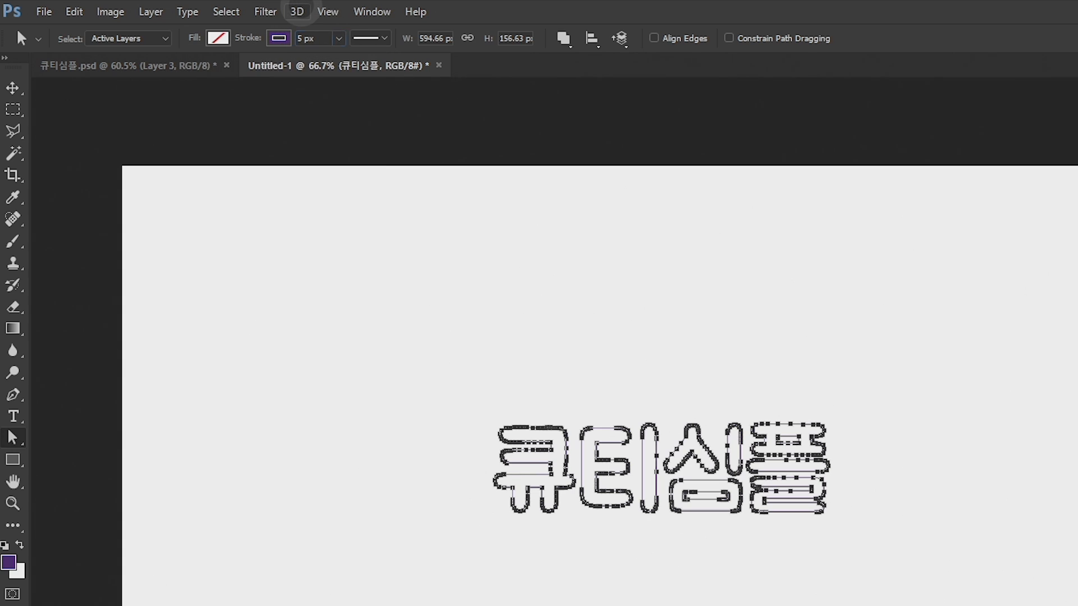
{"action": "key", "text": "Return"}
{"action": "key", "text": "z"}
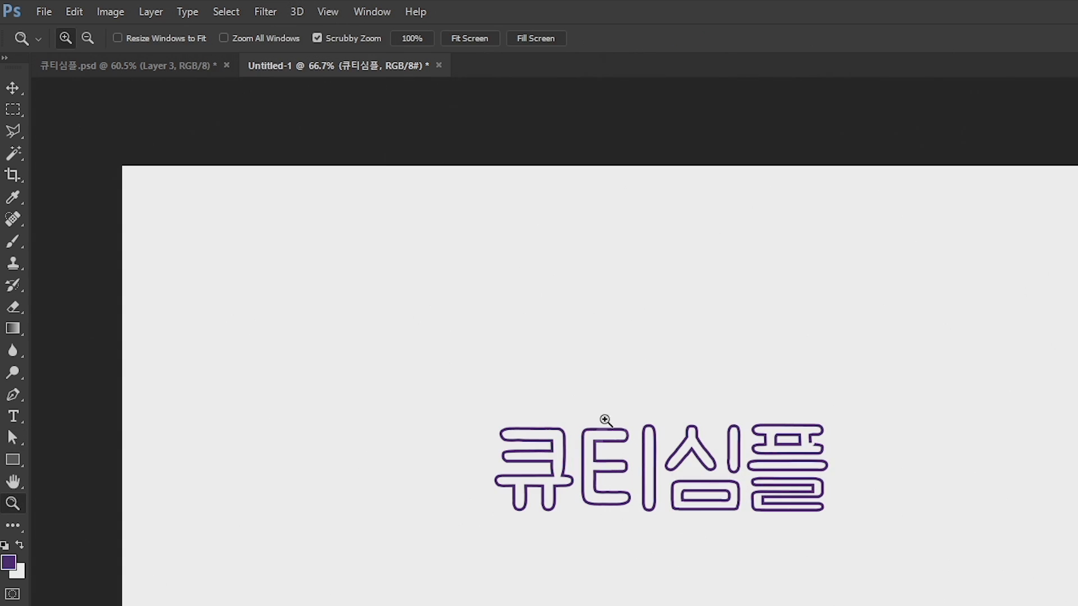
Set the letter shape's stroke alignment to center on the path
{"action": "key", "text": "a"}
{"action": "left_click", "coordinate": [367, 39]}
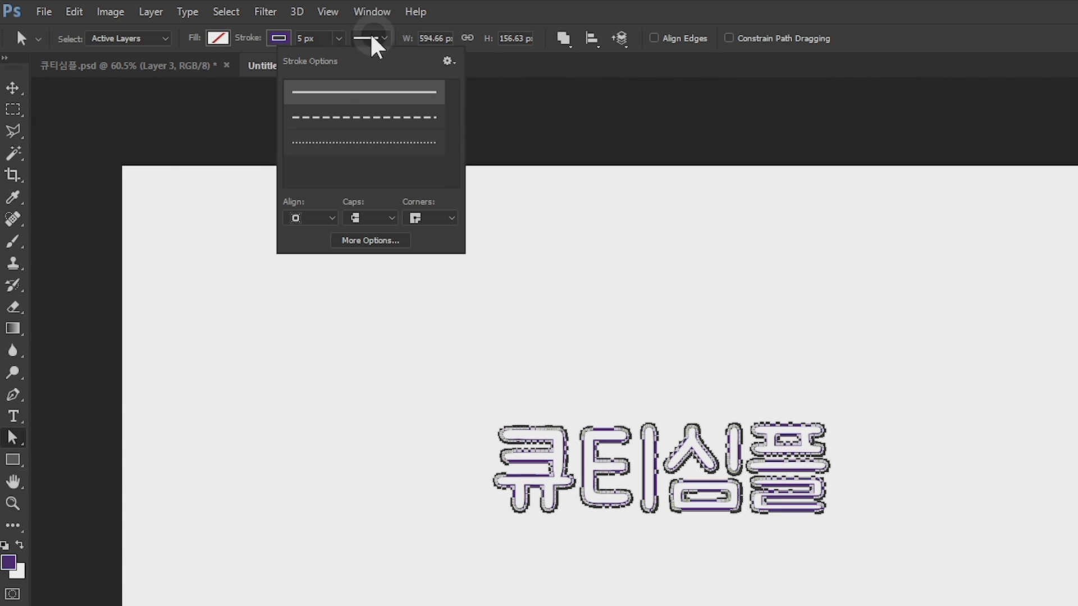
{"action": "left_click", "coordinate": [312, 218]}
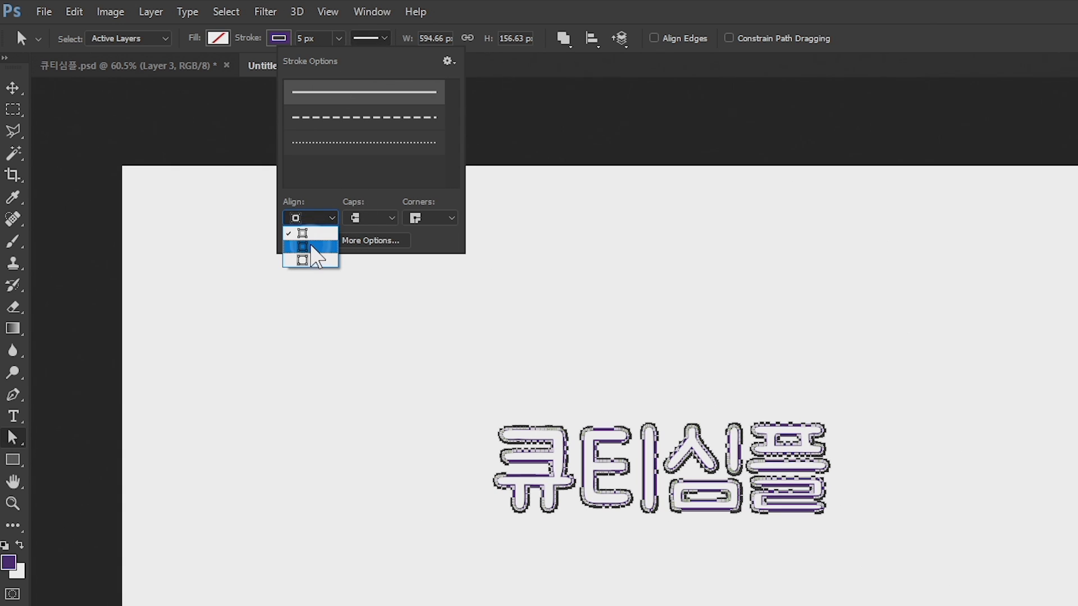
{"action": "left_click", "coordinate": [315, 248]}
{"action": "left_click", "coordinate": [370, 240]}
{"action": "left_click", "coordinate": [311, 218]}
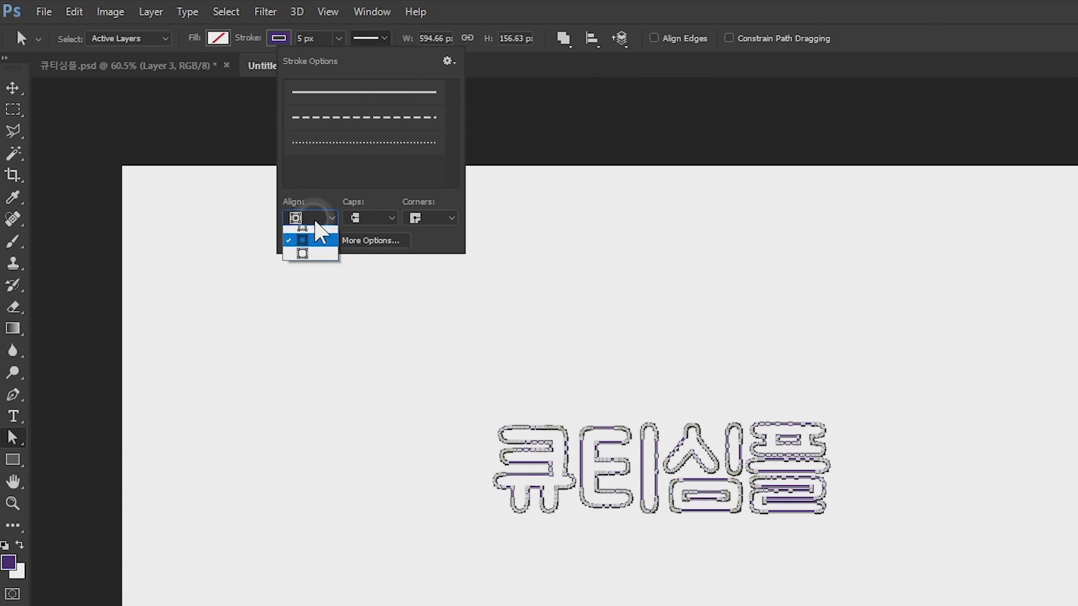
{"action": "left_click", "coordinate": [308, 241]}
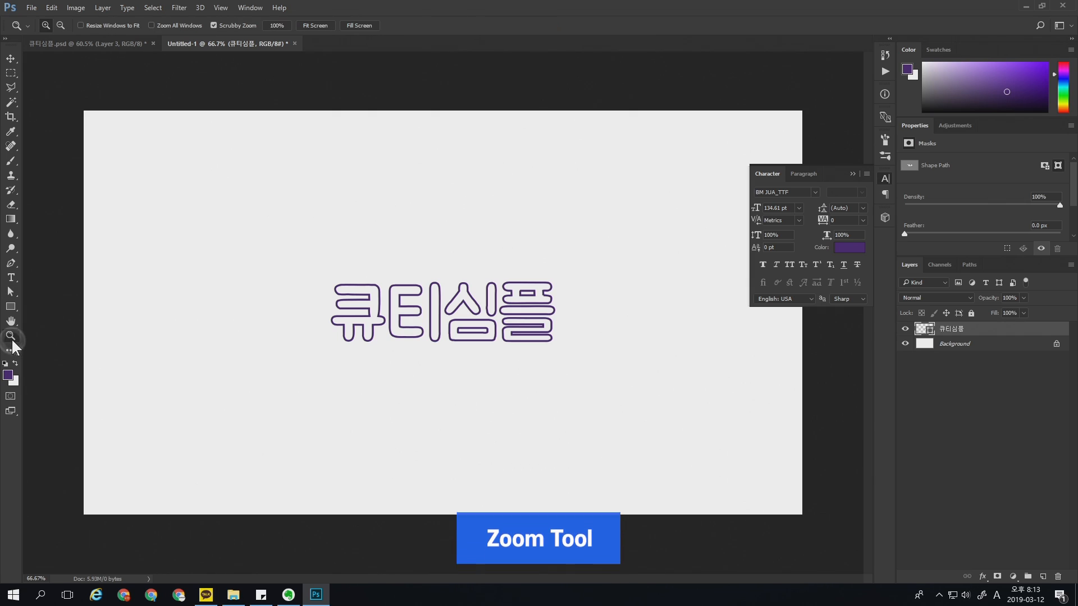
Add a layer mask to the 큐티심플 shape layer
{"action": "left_click_drag", "start_coordinate": [456, 319], "coordinate": [493, 318]}
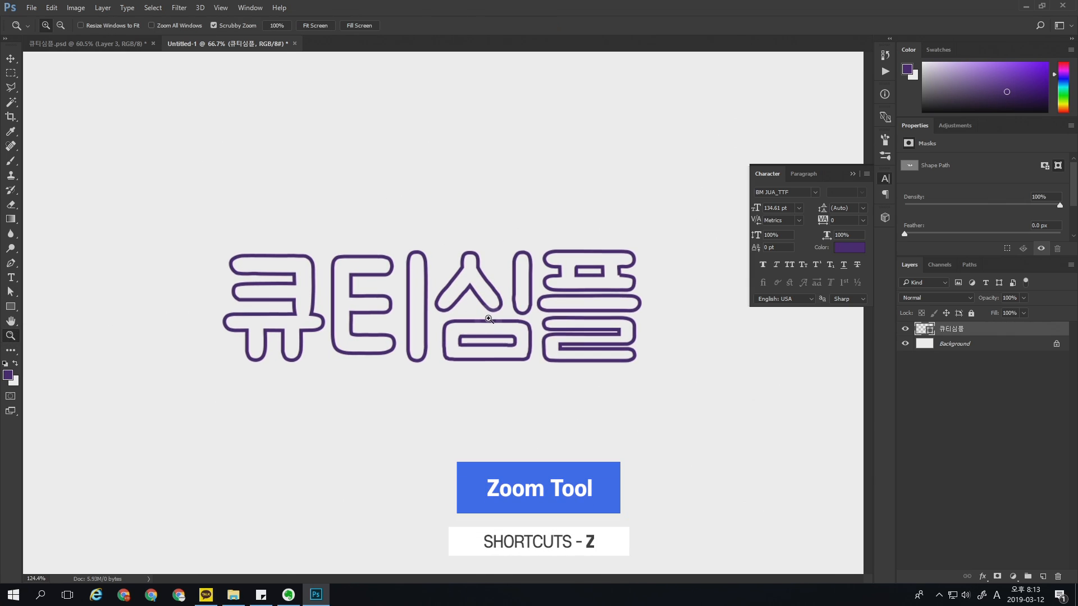
{"action": "left_click", "coordinate": [942, 330]}
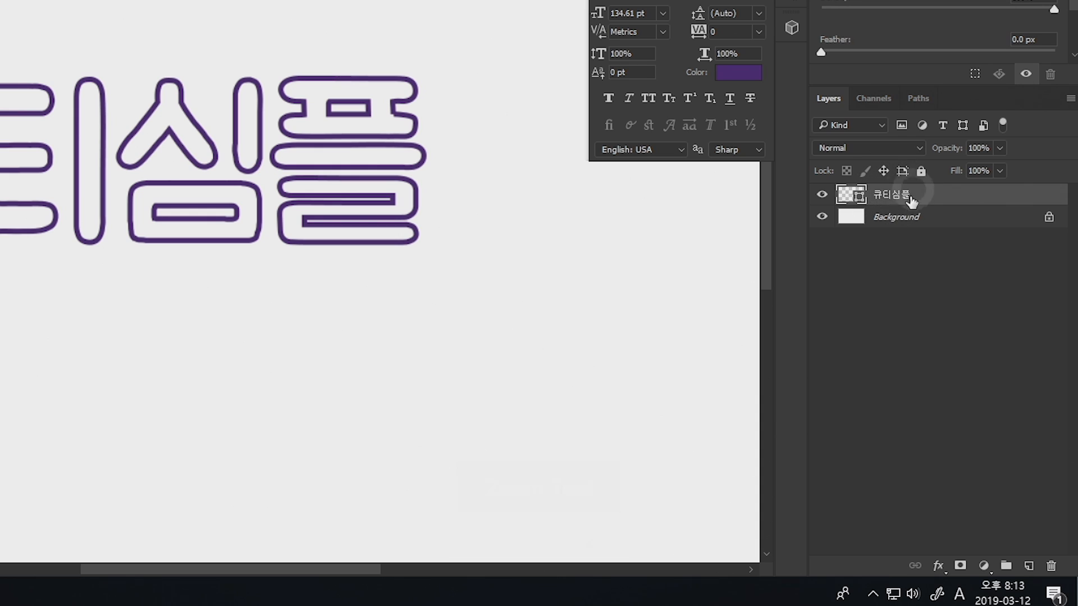
{"action": "left_click", "coordinate": [961, 566]}
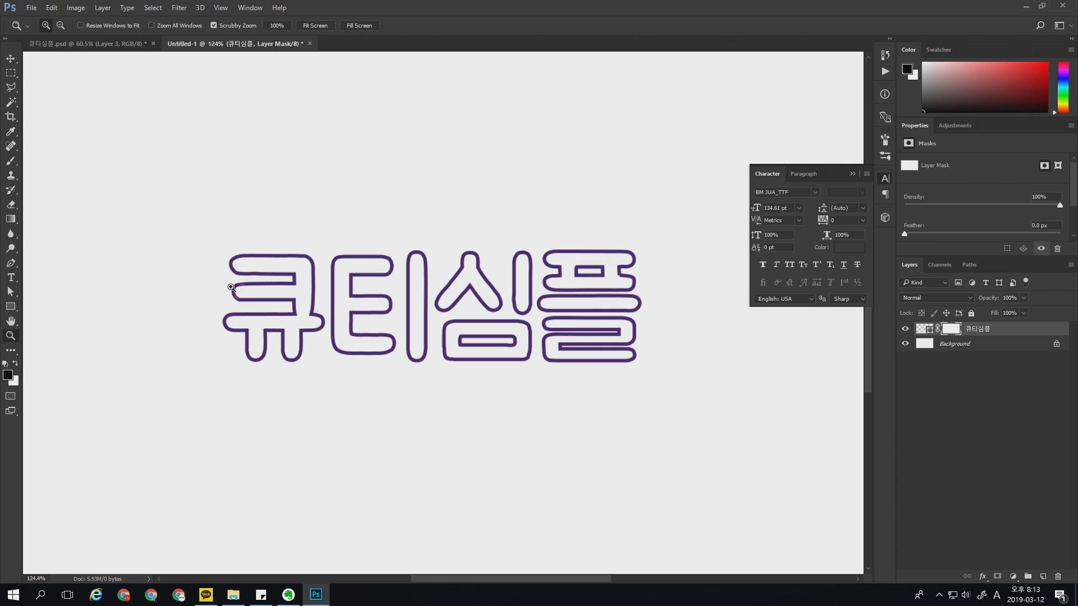
Set up the Brush tool with a hard round tip enlarged to 20 px for painting black on the layer mask
{"action": "left_click_drag", "start_coordinate": [201, 267], "coordinate": [221, 265]}
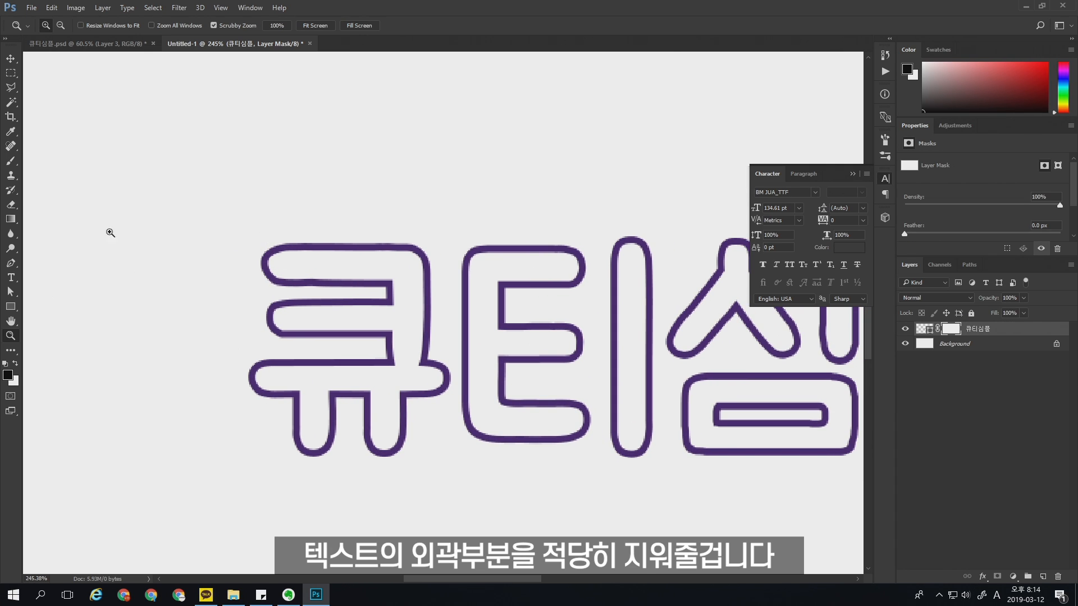
{"action": "key", "text": "b"}
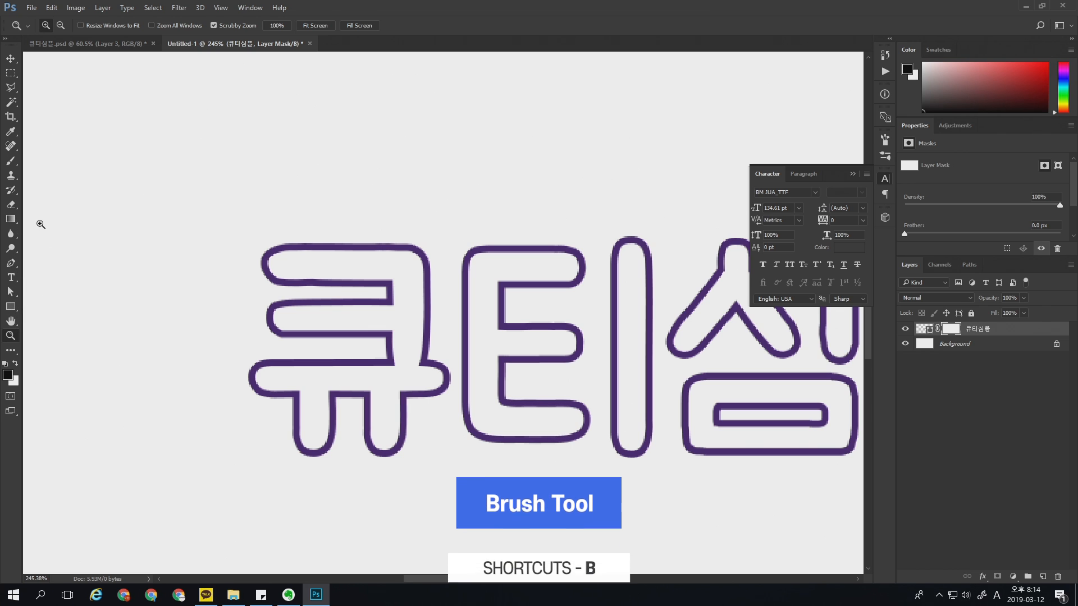
{"action": "right_click", "coordinate": [14, 163]}
{"action": "left_click", "coordinate": [50, 159]}
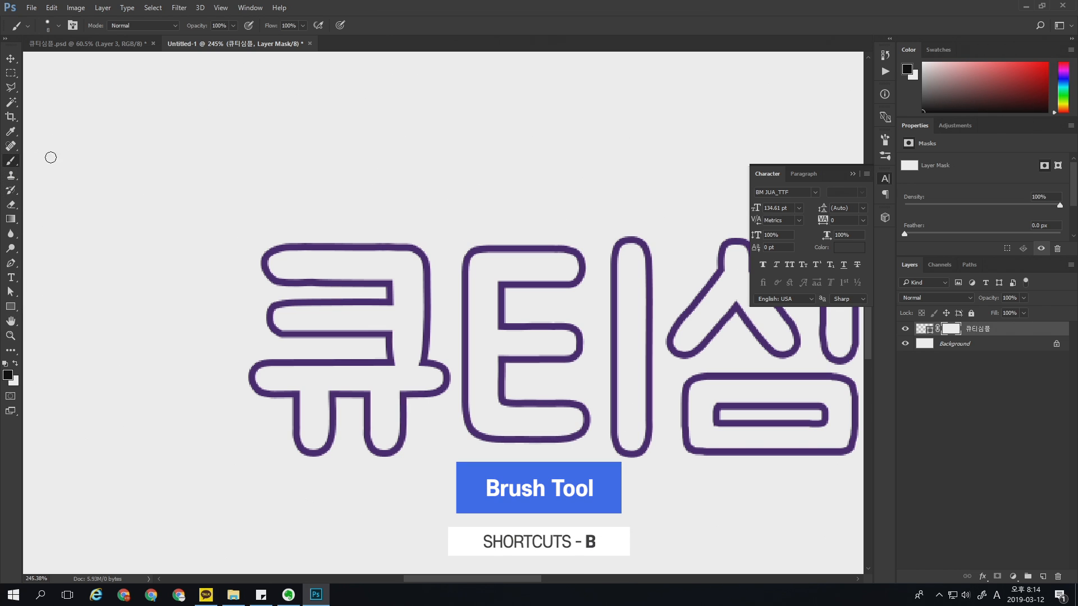
{"action": "right_click", "coordinate": [231, 223]}
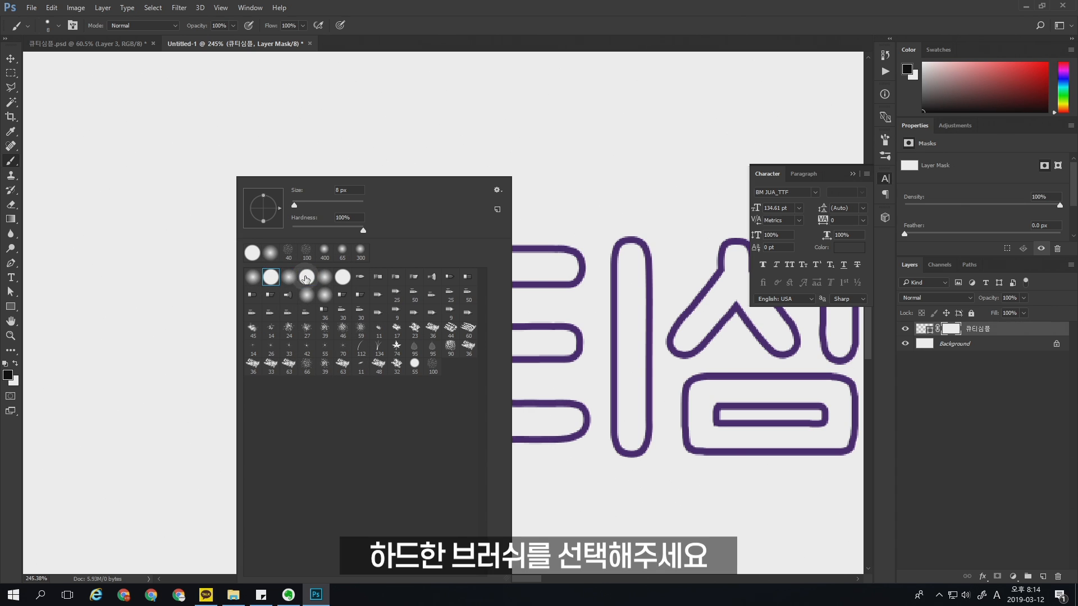
{"action": "double_click", "coordinate": [309, 278]}
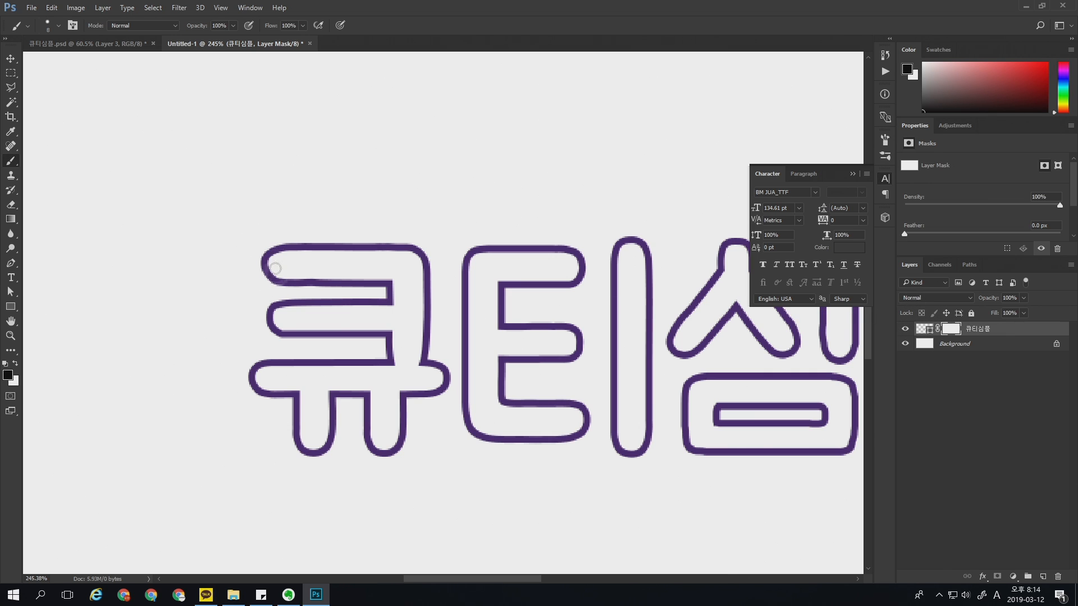
{"action": "key", "text": "bracketright"}
{"action": "key", "text": "bracketright"}
{"action": "key", "text": "bracketright"}
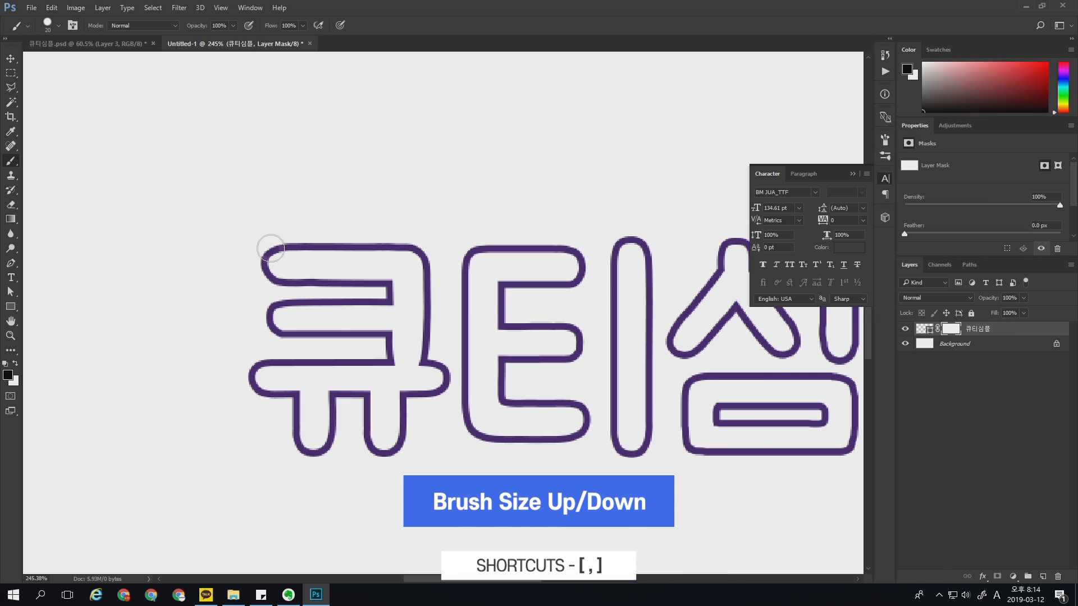
Mask away contour pieces with the brush: 큐's upper-left end, 티's lower arm ends and stem corner, 심's inner box and stem ends, and 플's upper-left ends
{"action": "left_click_drag", "start_coordinate": [265, 245], "coordinate": [266, 280]}
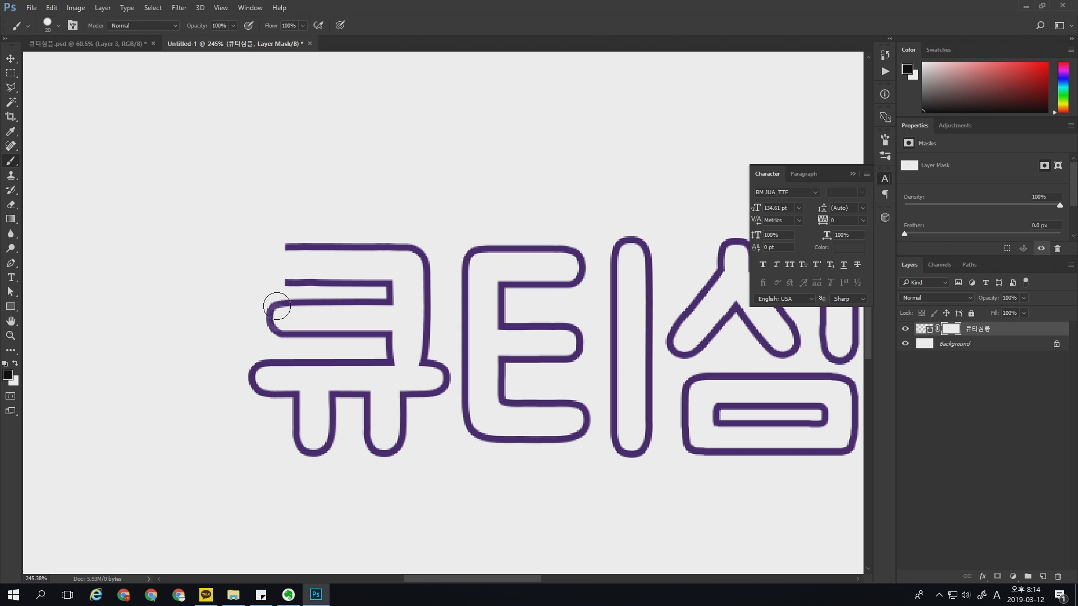
{"action": "mouse_move", "coordinate": [578, 315]}
{"action": "left_mouse_down"}
{"action": "mouse_move", "coordinate": [573, 377]}
{"action": "mouse_move", "coordinate": [581, 372]}
{"action": "mouse_move", "coordinate": [431, 294]}
{"action": "mouse_move", "coordinate": [370, 363]}
{"action": "mouse_move", "coordinate": [452, 339]}
{"action": "mouse_move", "coordinate": [374, 295]}
{"action": "mouse_move", "coordinate": [403, 328]}
{"action": "mouse_move", "coordinate": [412, 311]}
{"action": "mouse_move", "coordinate": [358, 336]}
{"action": "mouse_move", "coordinate": [360, 384]}
{"action": "mouse_move", "coordinate": [356, 337]}
{"action": "left_mouse_up"}
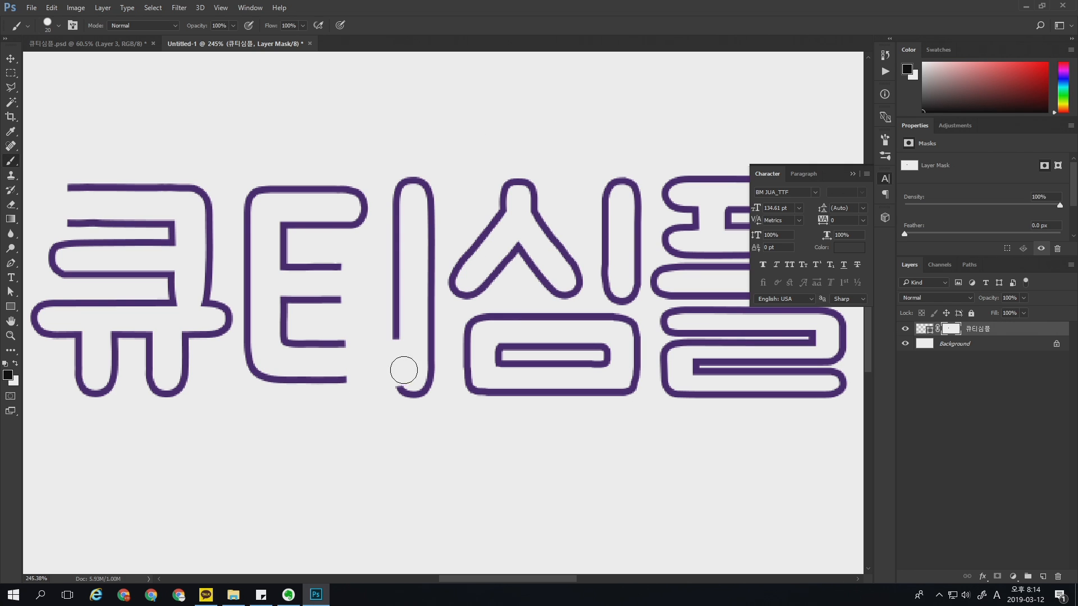
{"action": "mouse_move", "coordinate": [602, 345]}
{"action": "left_mouse_down"}
{"action": "mouse_move", "coordinate": [520, 335]}
{"action": "mouse_move", "coordinate": [512, 348]}
{"action": "left_mouse_up"}
{"action": "left_click_drag", "start_coordinate": [586, 258], "coordinate": [575, 282]}
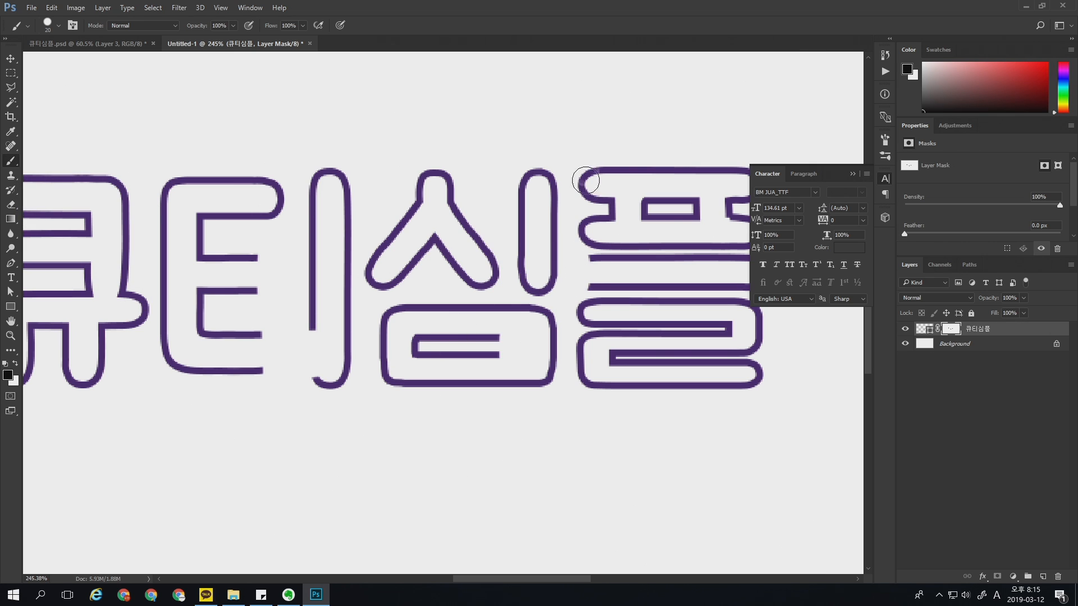
{"action": "left_click_drag", "start_coordinate": [586, 180], "coordinate": [587, 162]}
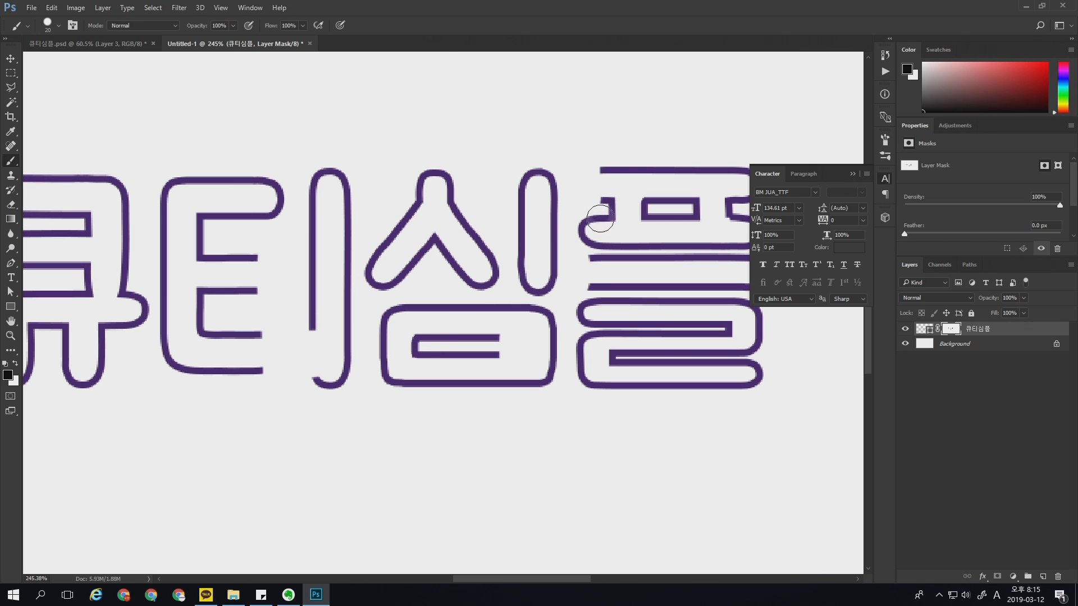
{"action": "key", "text": "ctrl+z"}
{"action": "mouse_move", "coordinate": [559, 277]}
{"action": "left_mouse_down"}
{"action": "mouse_move", "coordinate": [549, 281]}
{"action": "mouse_move", "coordinate": [558, 268]}
{"action": "left_mouse_up"}
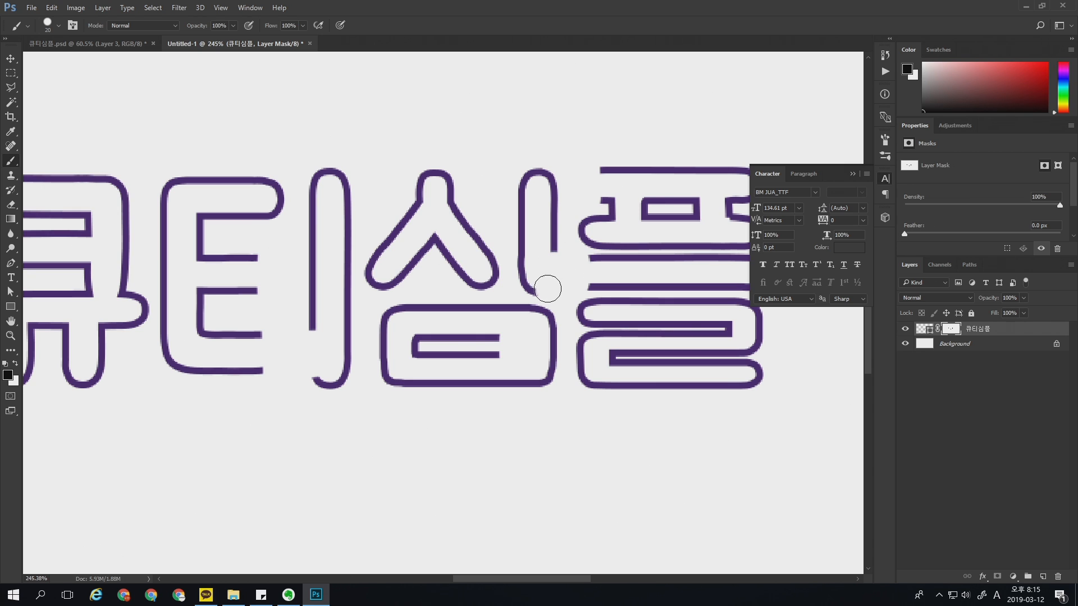
Mask away the rounded lower-right end of 플 with a smaller brush, restoring it in white and erasing it again in black
{"action": "scroll", "coordinate": [546, 282], "scroll_direction": "right", "scroll_amount": 5}
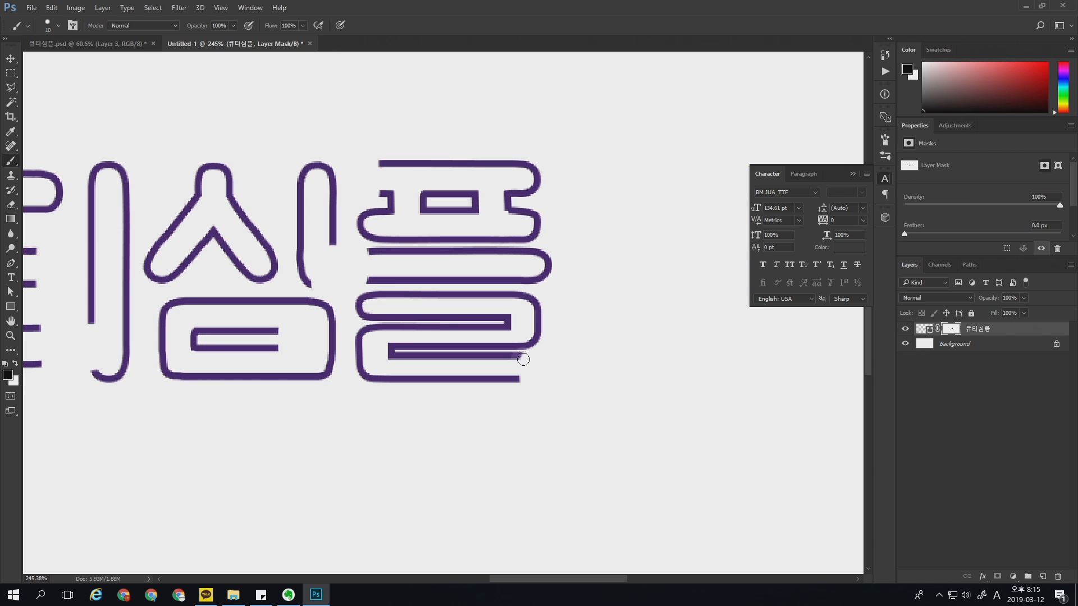
{"action": "left_click_drag", "start_coordinate": [528, 369], "coordinate": [568, 354]}
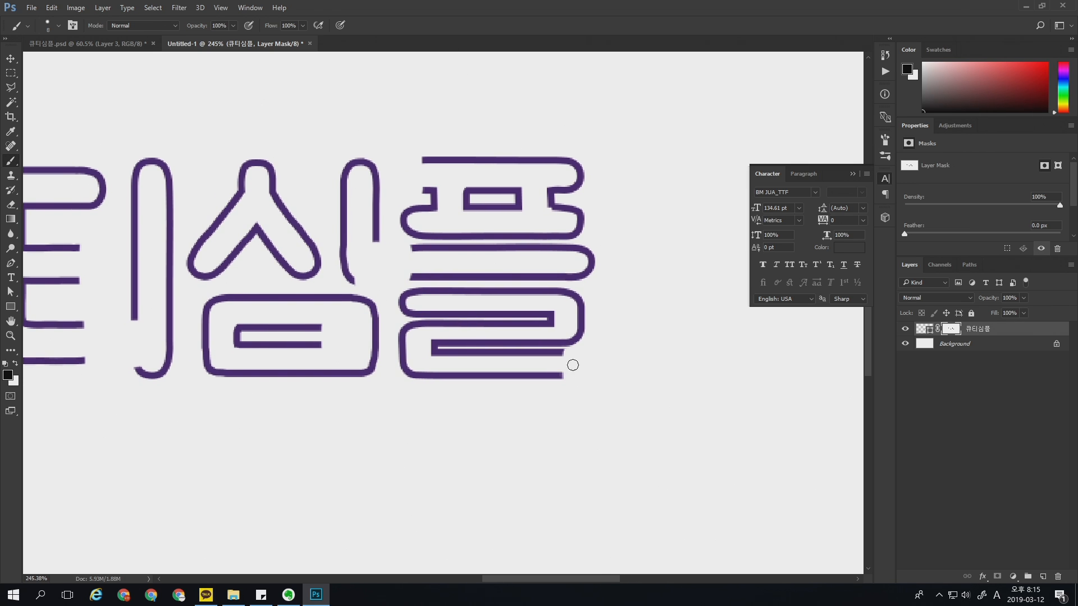
{"action": "left_click", "coordinate": [51, 8]}
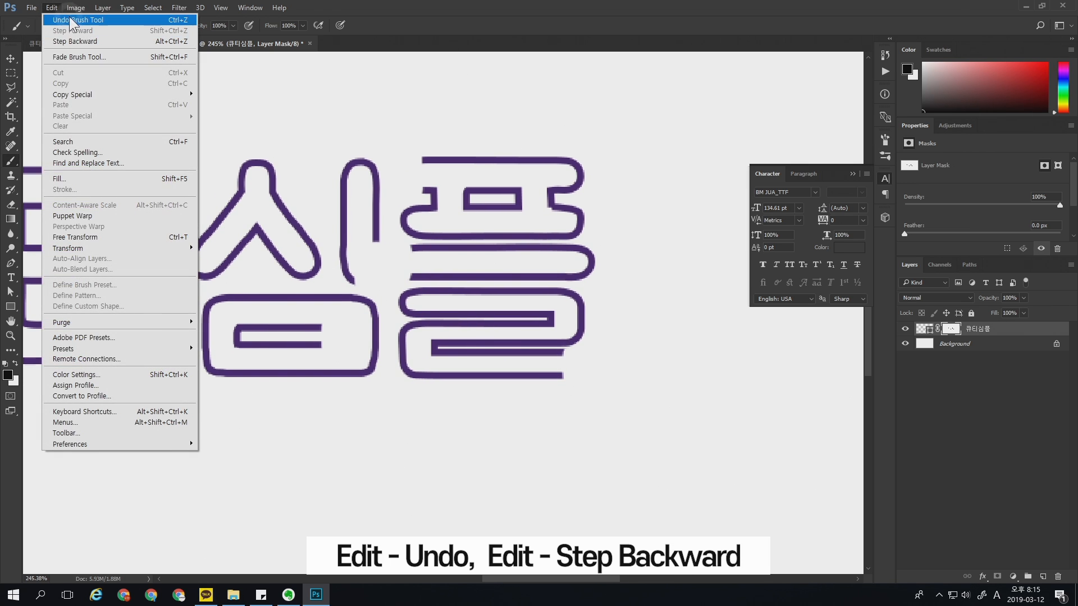
{"action": "left_click", "coordinate": [593, 368]}
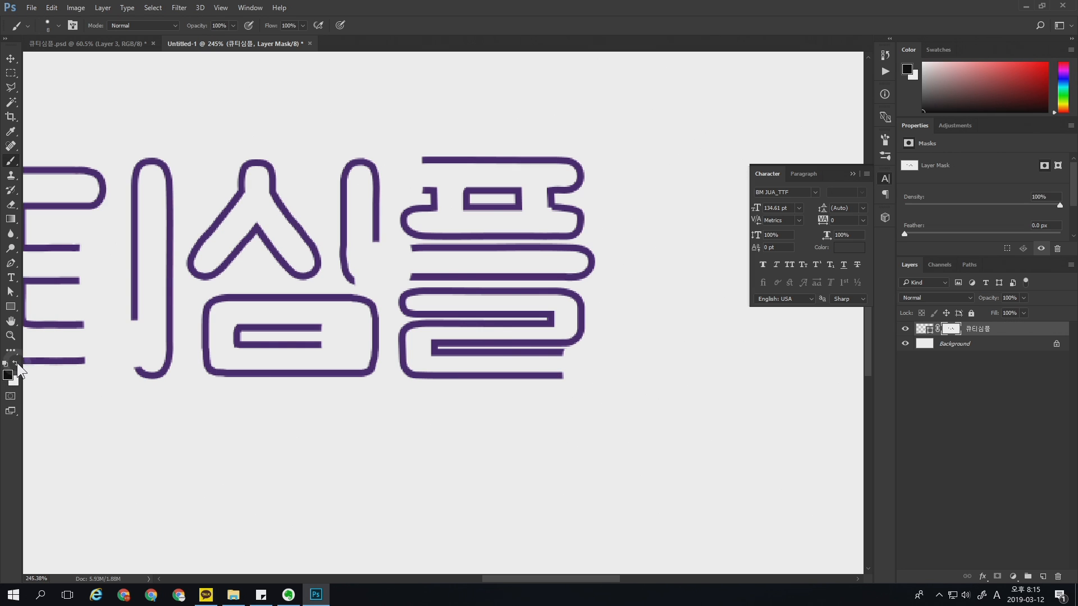
{"action": "left_click", "coordinate": [16, 364]}
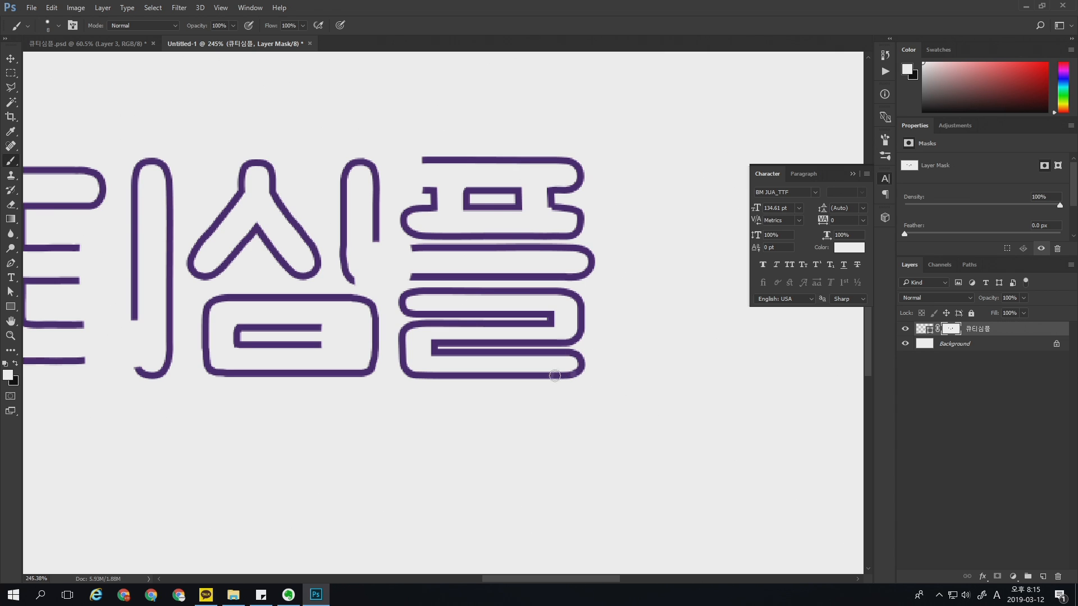
{"action": "left_click", "coordinate": [16, 363]}
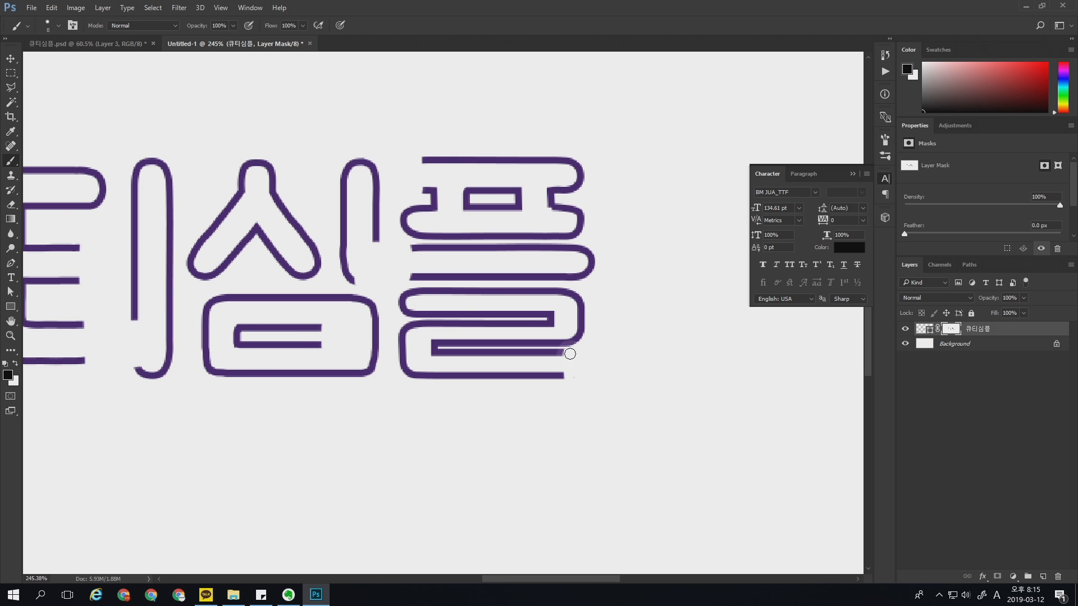
Deselect all layers and set the Pen tool to Shape mode with no fill and a stroke color sampled from the purple letter outline
{"action": "left_click_drag", "start_coordinate": [434, 292], "coordinate": [631, 320]}
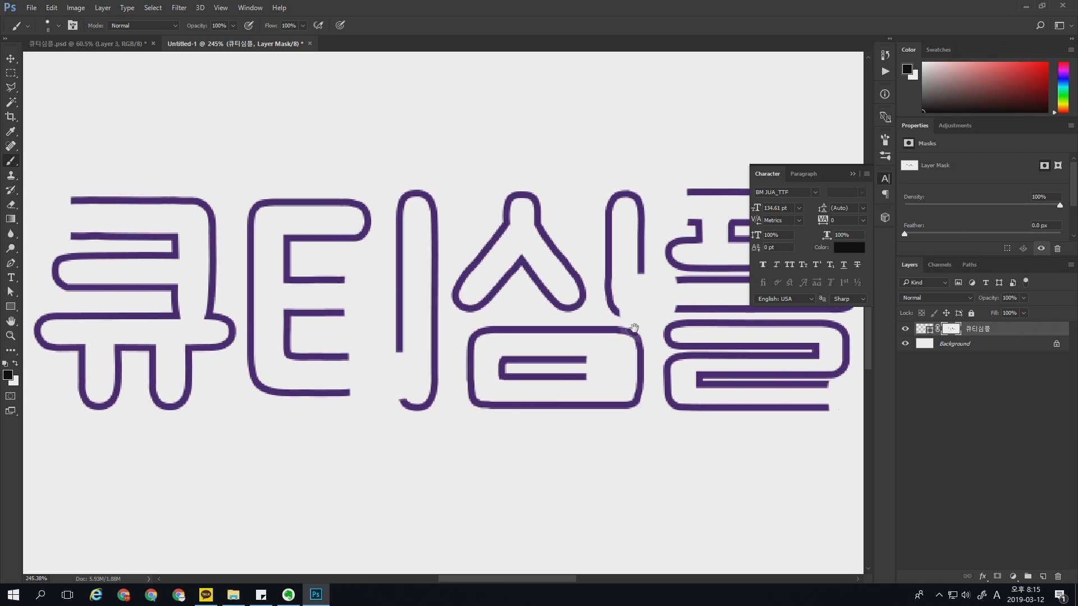
{"action": "key", "text": "z"}
{"action": "left_click_drag", "start_coordinate": [514, 306], "coordinate": [462, 301]}
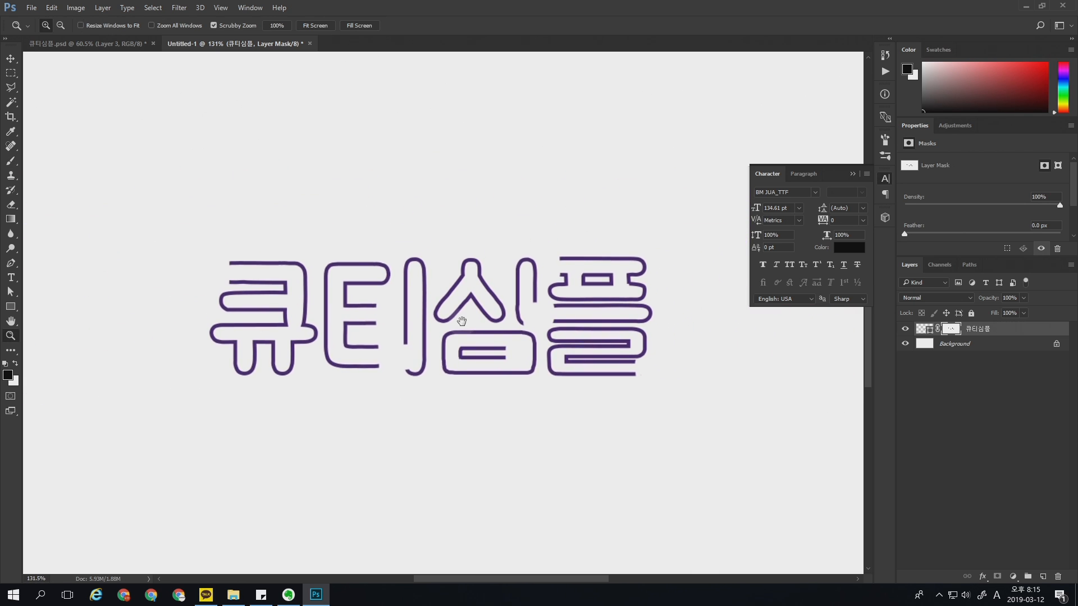
{"action": "left_click", "coordinate": [988, 386]}
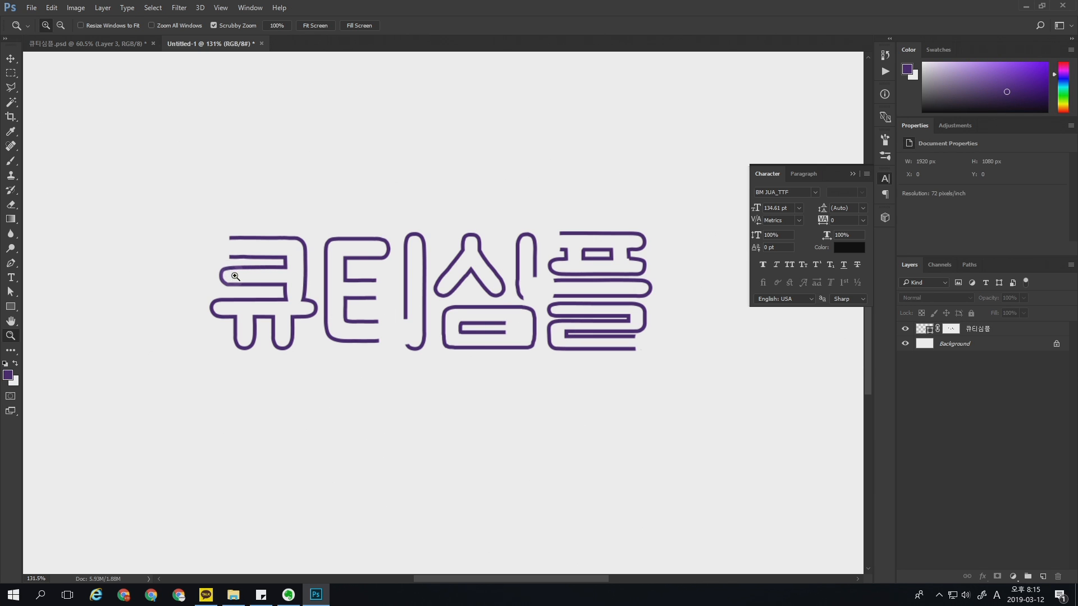
{"action": "left_click_drag", "start_coordinate": [235, 276], "coordinate": [430, 256]}
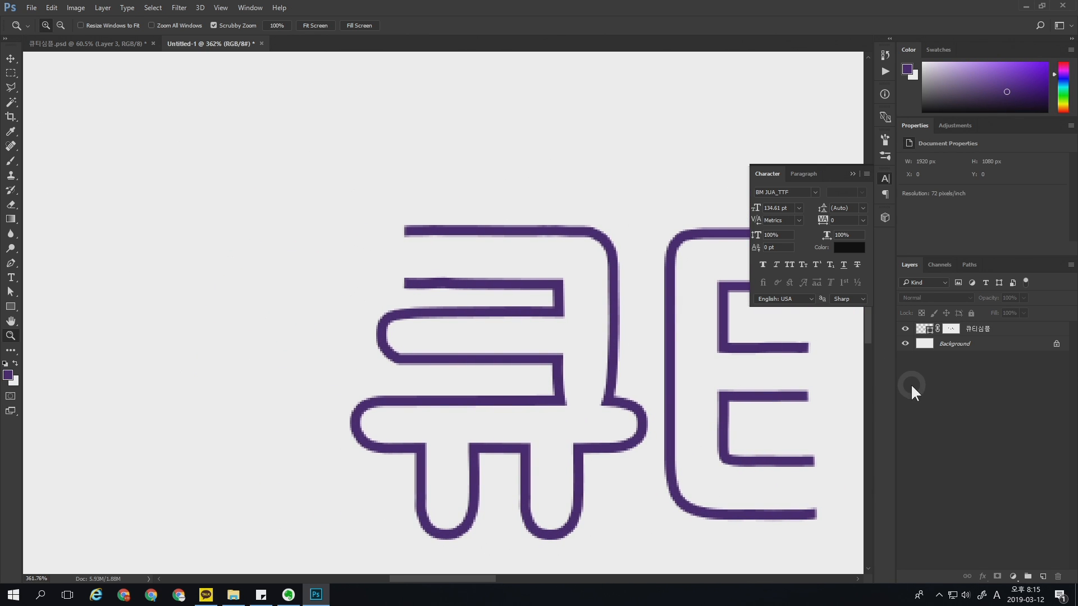
{"action": "left_click", "coordinate": [11, 263]}
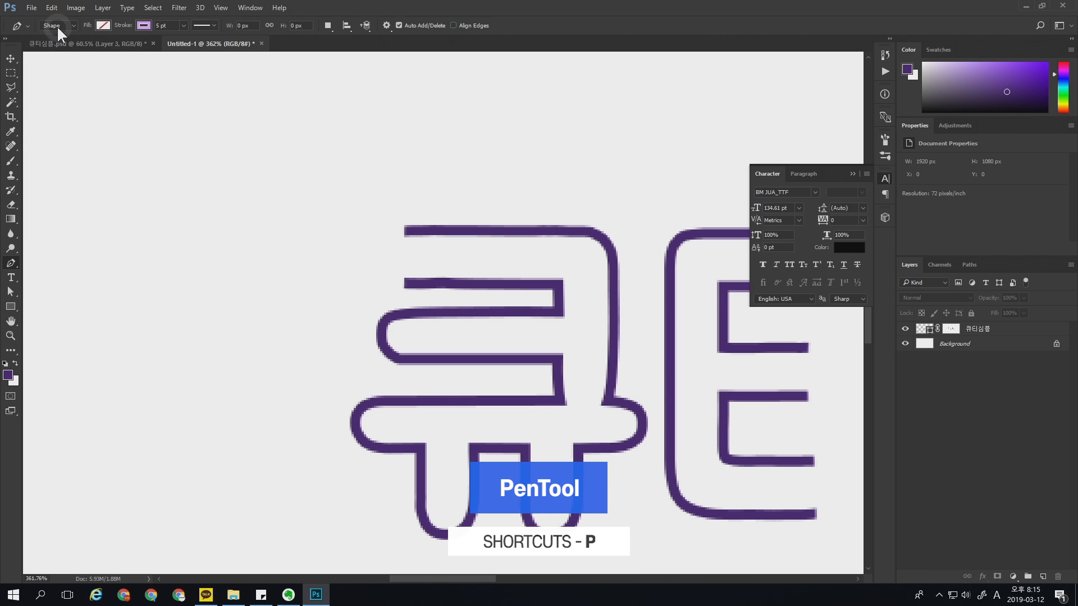
{"action": "left_click", "coordinate": [56, 25]}
{"action": "left_click", "coordinate": [57, 34]}
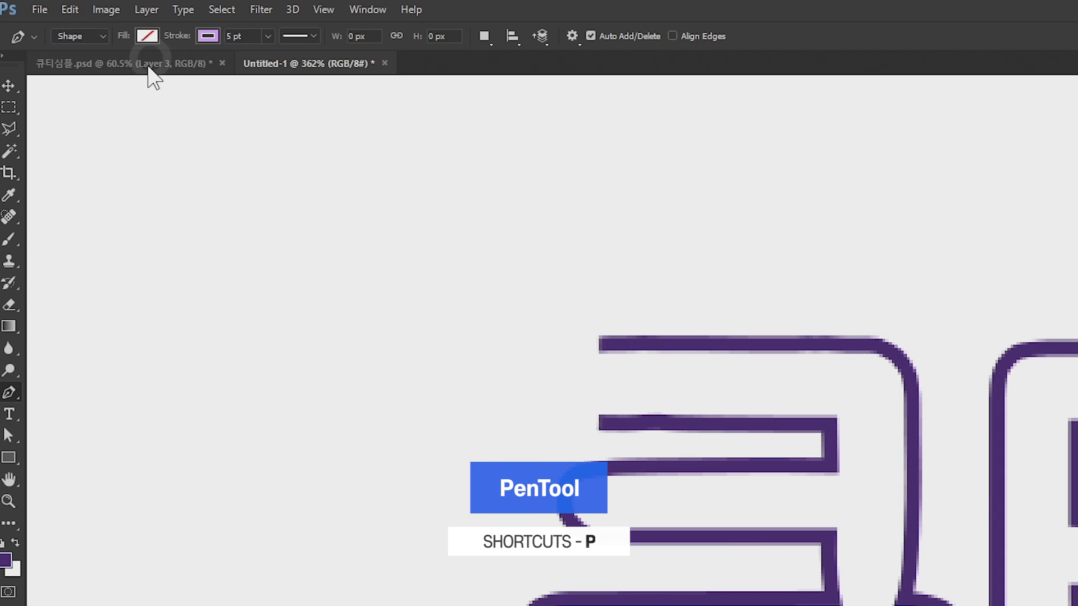
{"action": "left_click", "coordinate": [206, 35]}
{"action": "left_click", "coordinate": [288, 70]}
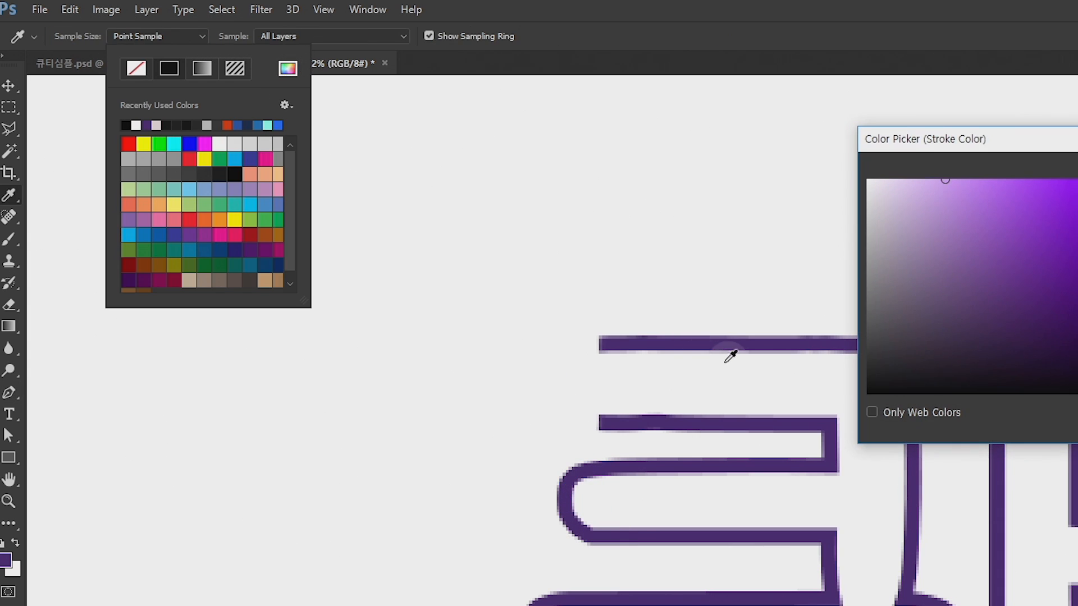
{"action": "left_click", "coordinate": [696, 342]}
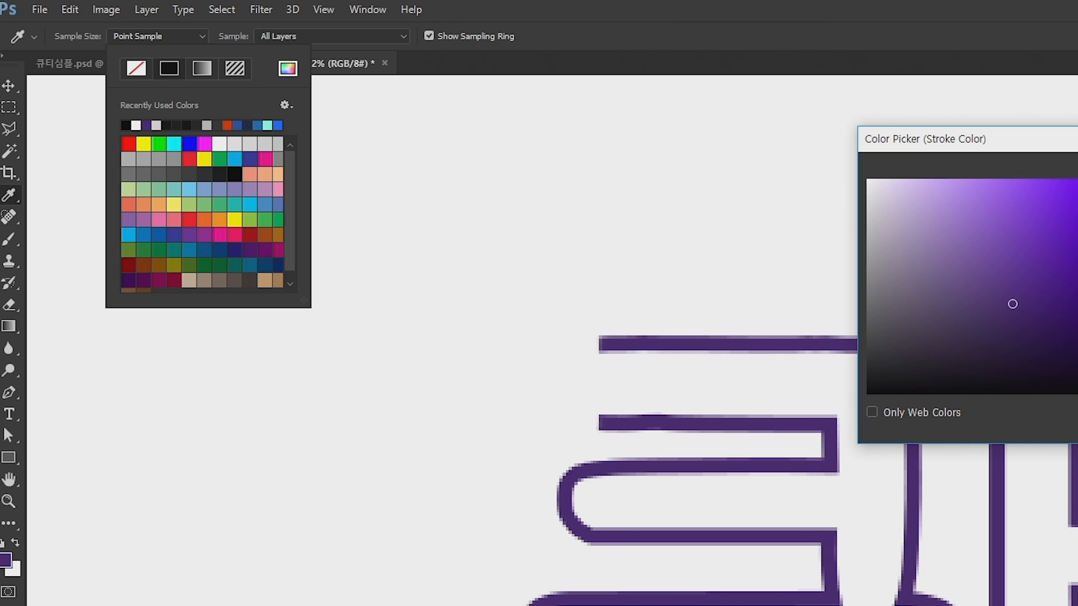
{"action": "key", "text": "Return"}
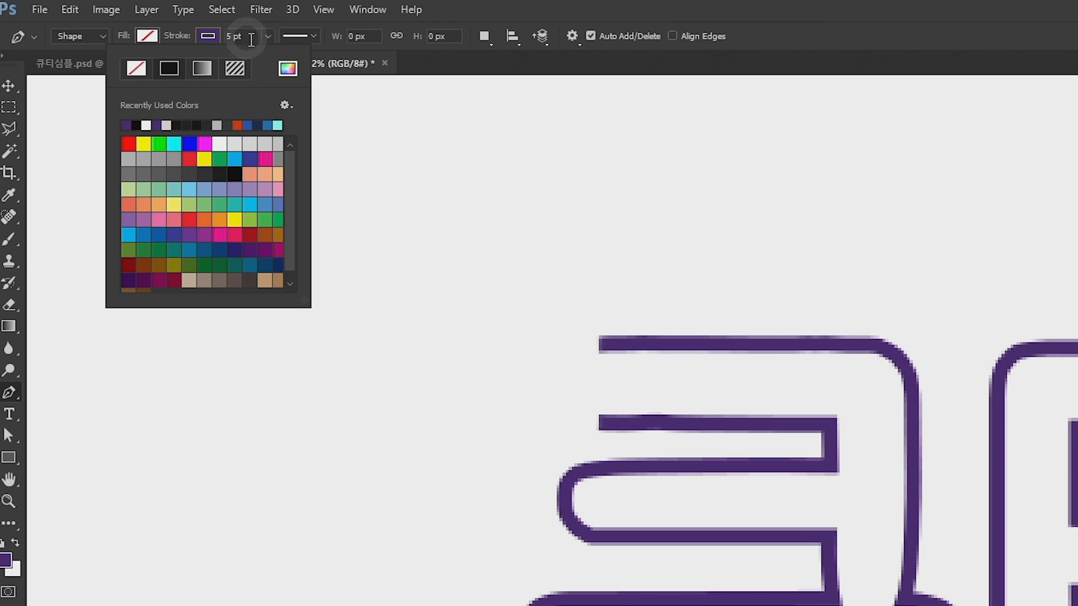
Set the pen's stroke options to a centered alignment and round caps
{"action": "left_click", "coordinate": [292, 35]}
{"action": "left_click", "coordinate": [292, 35]}
{"action": "left_click", "coordinate": [243, 220]}
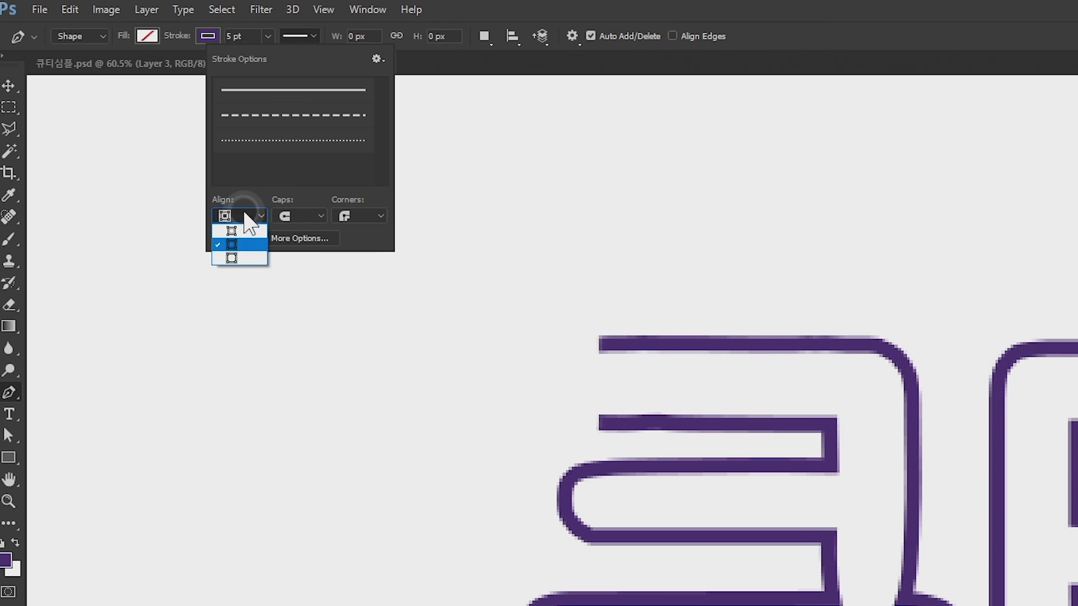
{"action": "left_click", "coordinate": [234, 254]}
{"action": "left_click", "coordinate": [298, 217]}
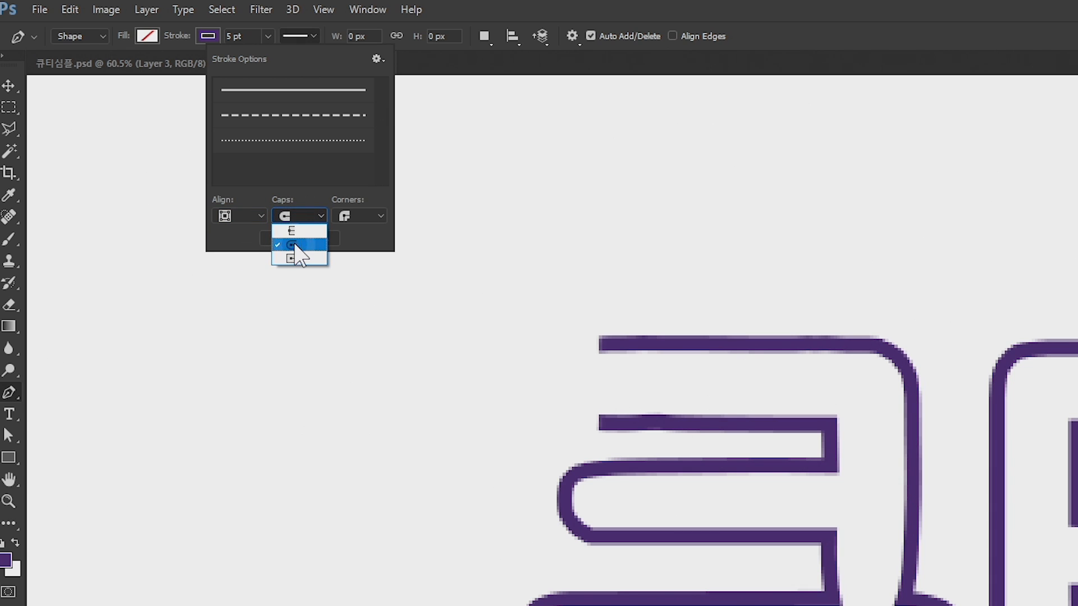
{"action": "left_click", "coordinate": [296, 258]}
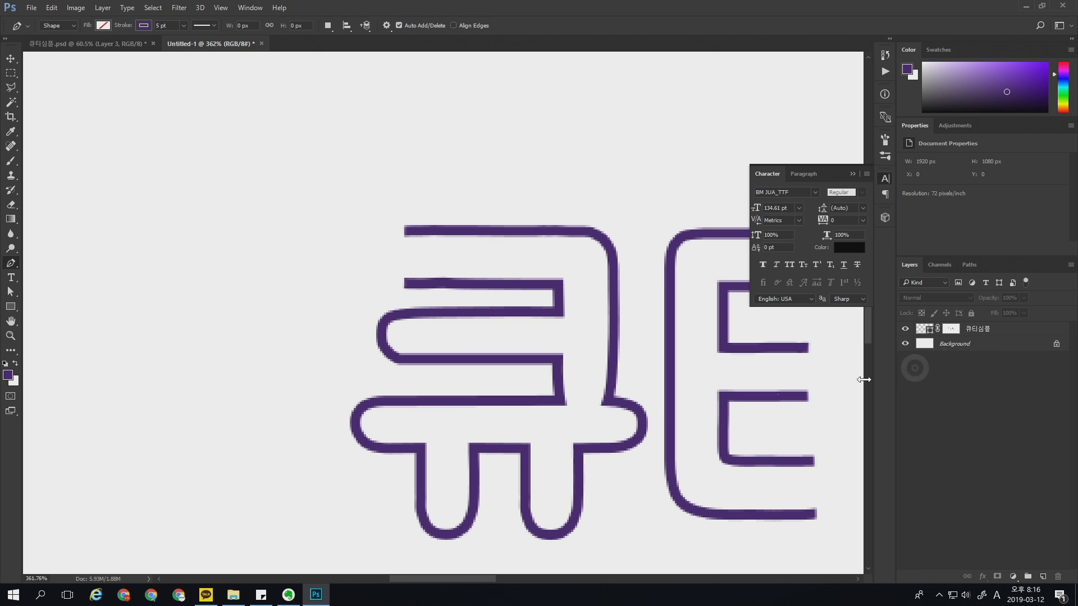
Draw a short horizontal dash just left of 큐's open top stroke, redoing its end point to make it slightly longer
{"action": "left_click", "coordinate": [391, 231]}
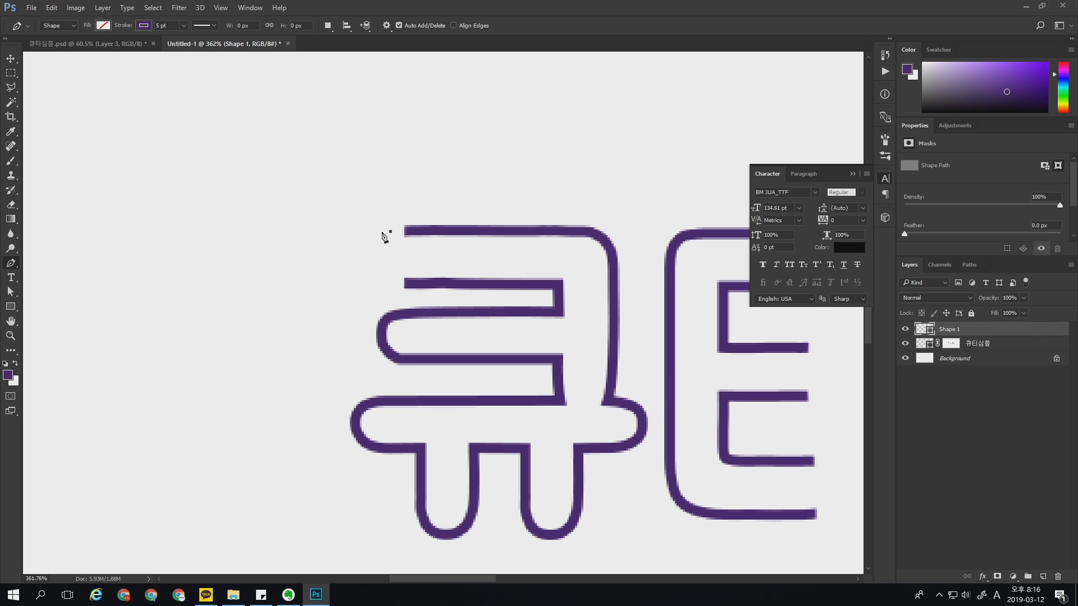
{"action": "left_click", "coordinate": [352, 231]}
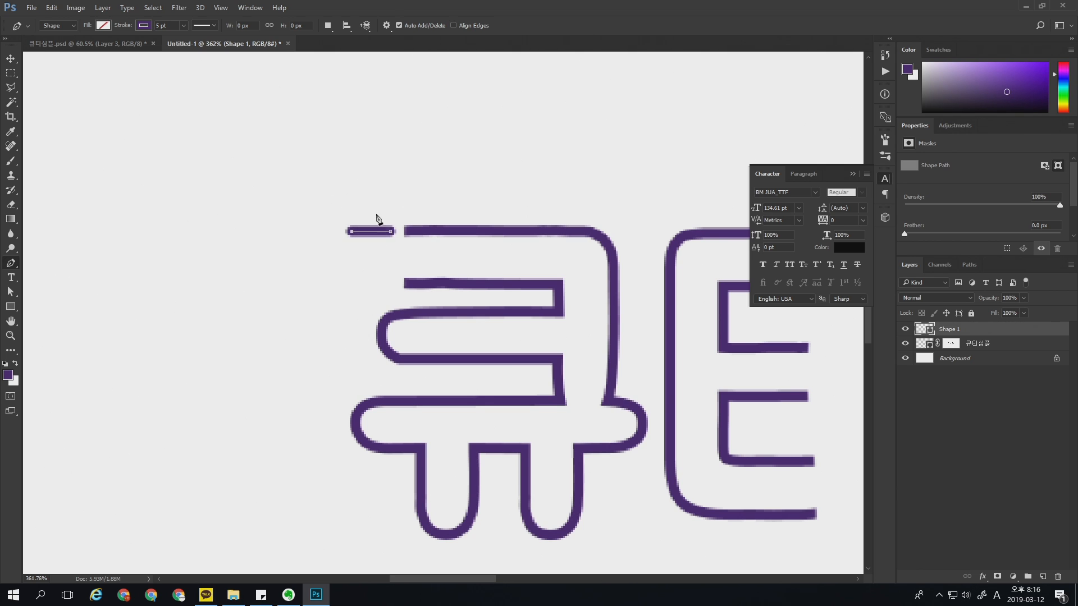
{"action": "key", "text": "ctrl+z"}
{"action": "left_click", "coordinate": [343, 232]}
{"action": "left_click", "coordinate": [977, 410]}
{"action": "left_click", "coordinate": [952, 330]}
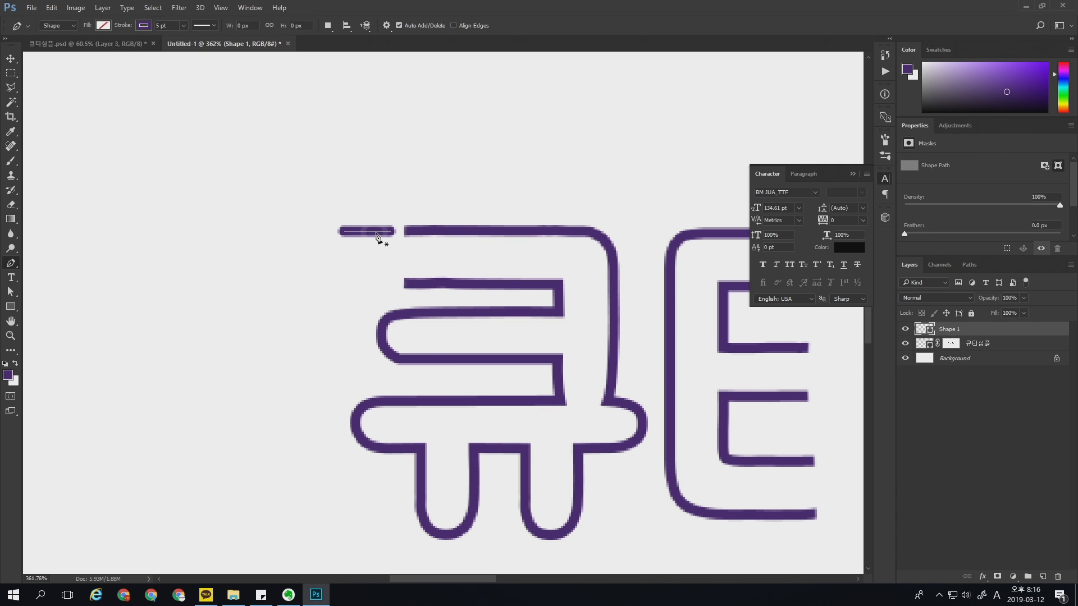
Try to duplicate the dash by moving a copy toward the gap between 큐's upper strokes, and undo it
{"action": "left_click", "coordinate": [11, 59]}
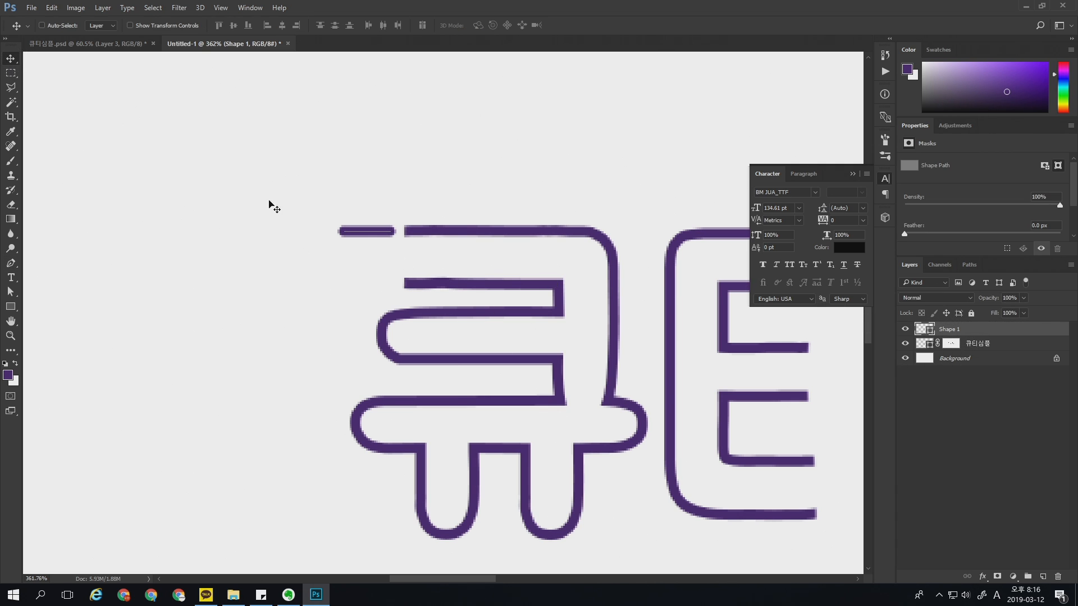
{"action": "scroll", "coordinate": [388, 254], "scroll_direction": "up", "scroll_amount": 2}
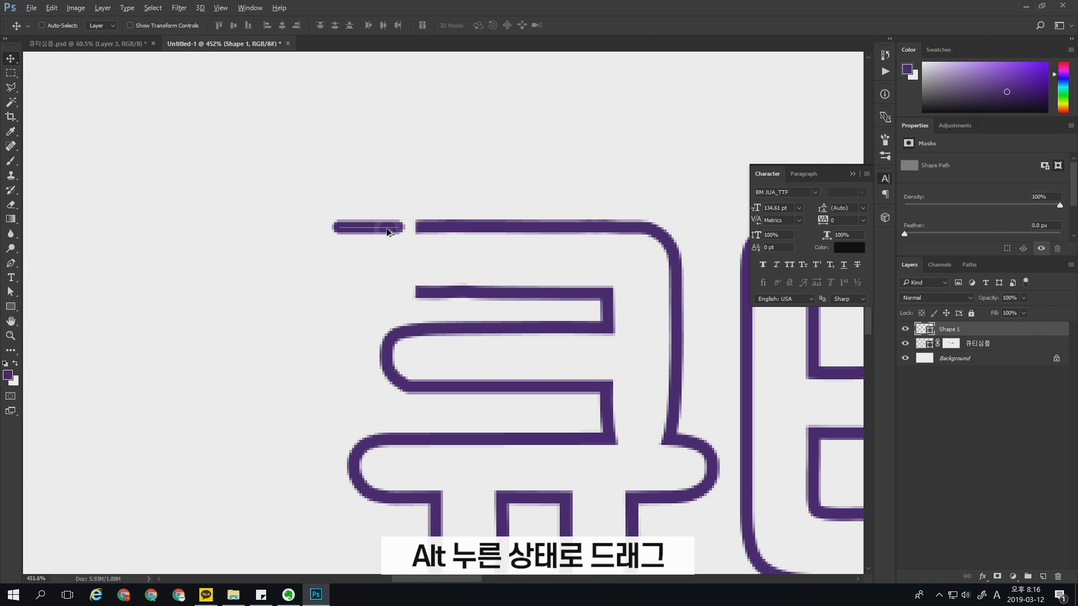
{"action": "left_click_drag", "start_coordinate": [383, 231], "coordinate": [410, 255]}
{"action": "key", "text": "ctrl+z"}
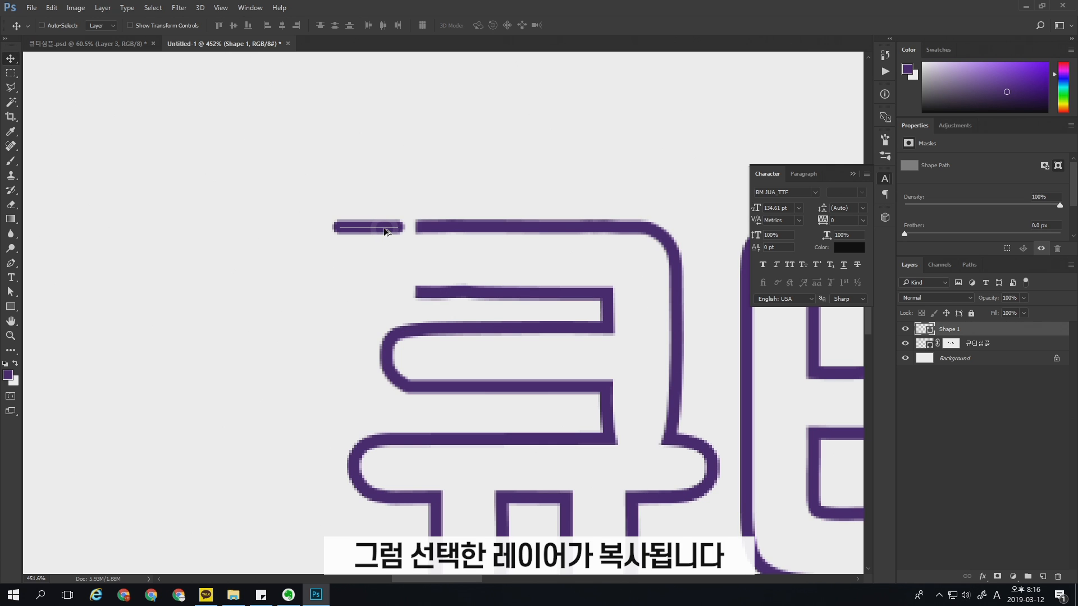
Duplicate the dash into the gap below 큐's open top stroke and shorten the copy by moving in its left end point
{"action": "left_click_drag", "start_coordinate": [383, 232], "coordinate": [415, 252]}
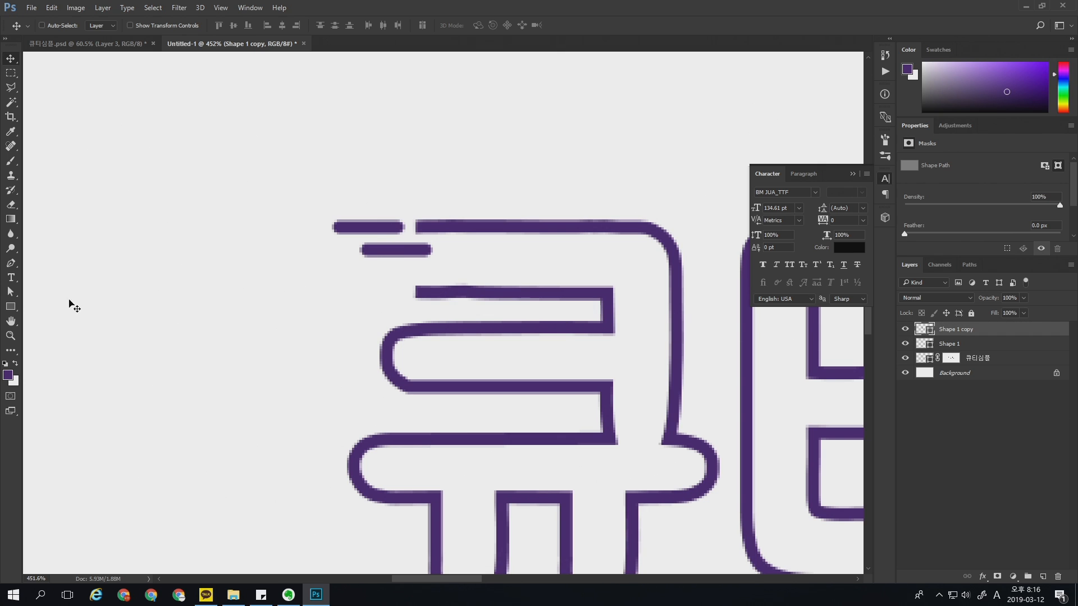
{"action": "left_click_drag", "start_coordinate": [13, 292], "coordinate": [54, 309]}
{"action": "left_click_drag", "start_coordinate": [382, 240], "coordinate": [291, 326]}
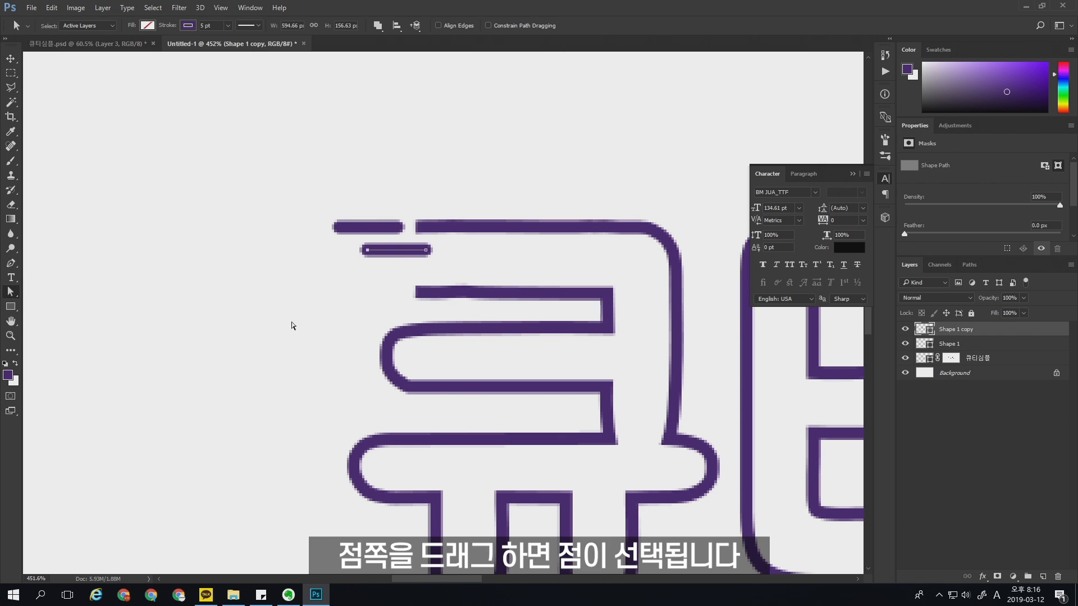
{"action": "left_click_drag", "start_coordinate": [366, 253], "coordinate": [399, 250]}
{"action": "key", "text": "ctrl+z"}
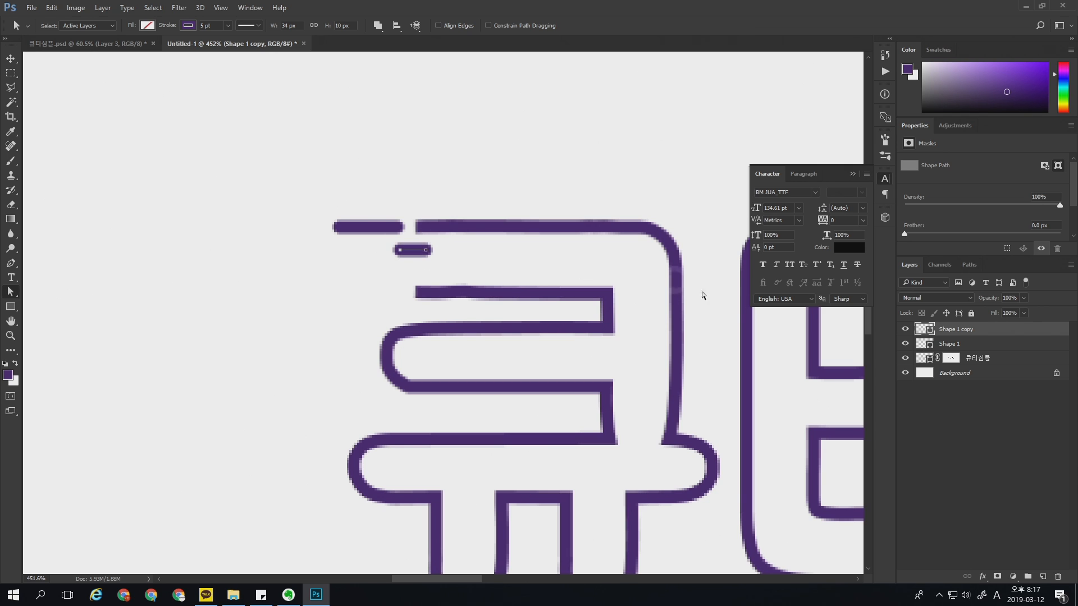
Add two more dash copies left of 큐, a medium one and a longer one in line with its second stroke, and deselect all layers
{"action": "key", "text": "v"}
{"action": "left_click_drag", "start_coordinate": [416, 258], "coordinate": [312, 303]}
{"action": "key", "text": "a"}
{"action": "key", "text": "v"}
{"action": "key", "text": "a"}
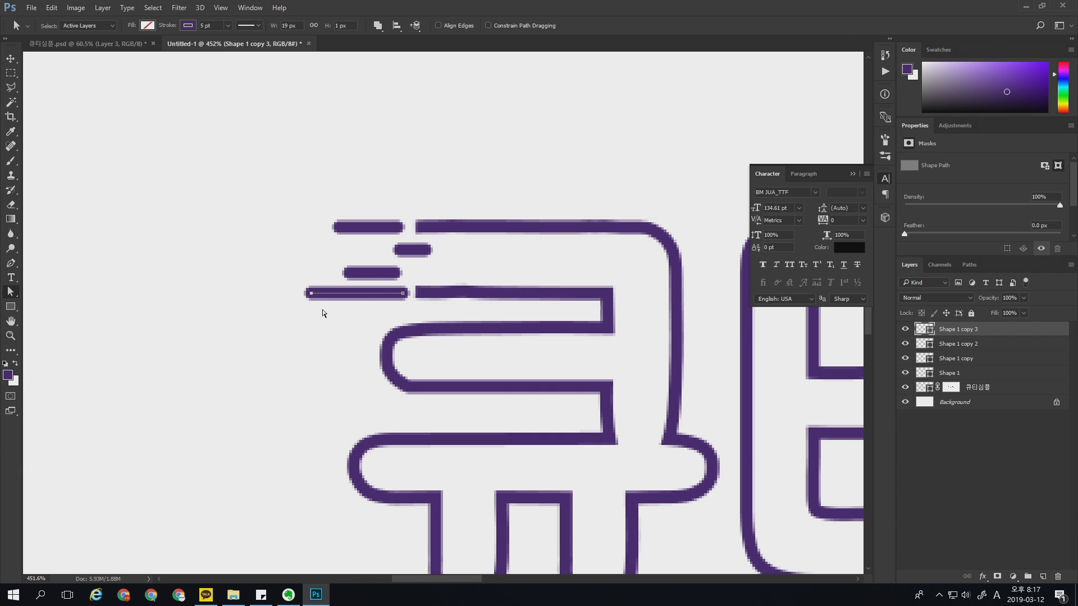
{"action": "left_click", "coordinate": [976, 445]}
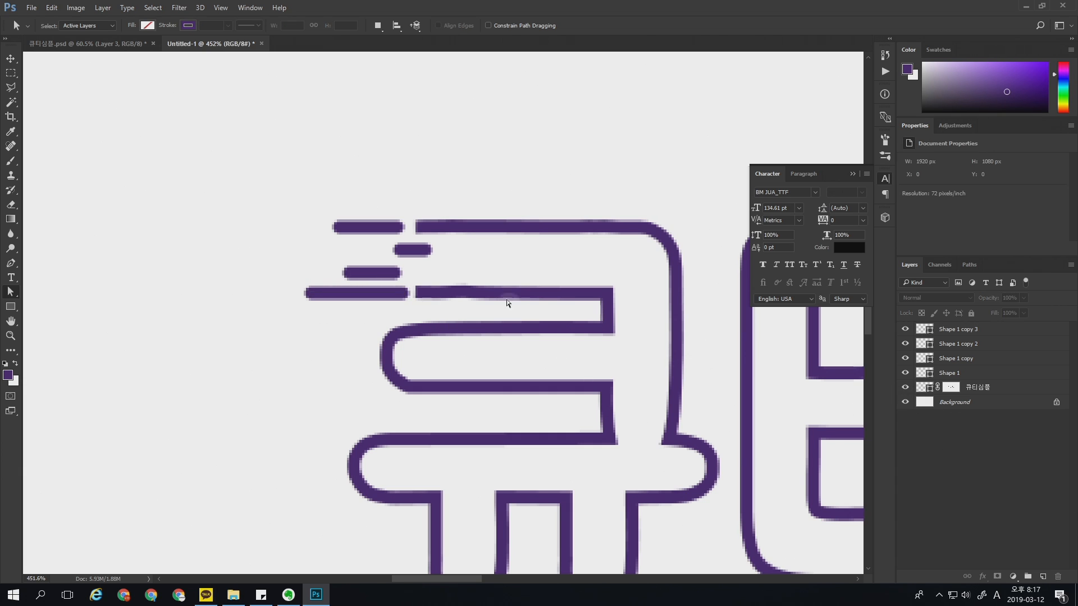
Duplicate the longest dash to extend the open bottom stroke of 티, and place another copy just above it
{"action": "key", "text": "z"}
{"action": "left_click_drag", "start_coordinate": [534, 306], "coordinate": [401, 287]}
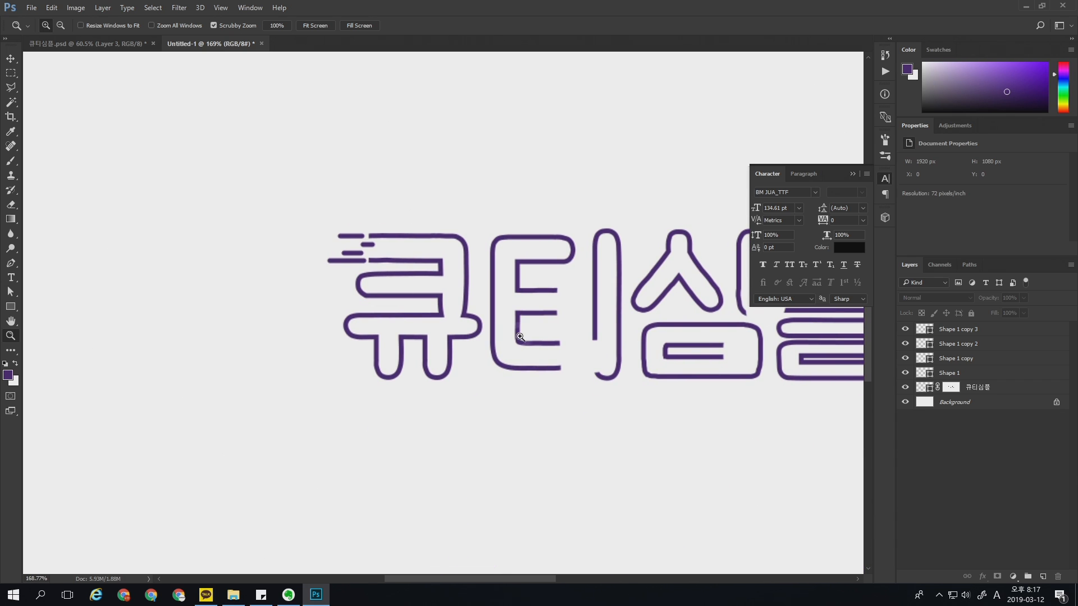
{"action": "left_click_drag", "start_coordinate": [521, 337], "coordinate": [426, 265]}
{"action": "left_click", "coordinate": [955, 328]}
{"action": "key", "text": "v"}
{"action": "left_click_drag", "start_coordinate": [274, 219], "coordinate": [505, 301]}
{"action": "key", "text": "z"}
{"action": "key", "text": "v"}
Shorten the upper dash copy at 티's bottom stroke to about half its length by moving in its right end point
{"action": "key", "text": "a"}
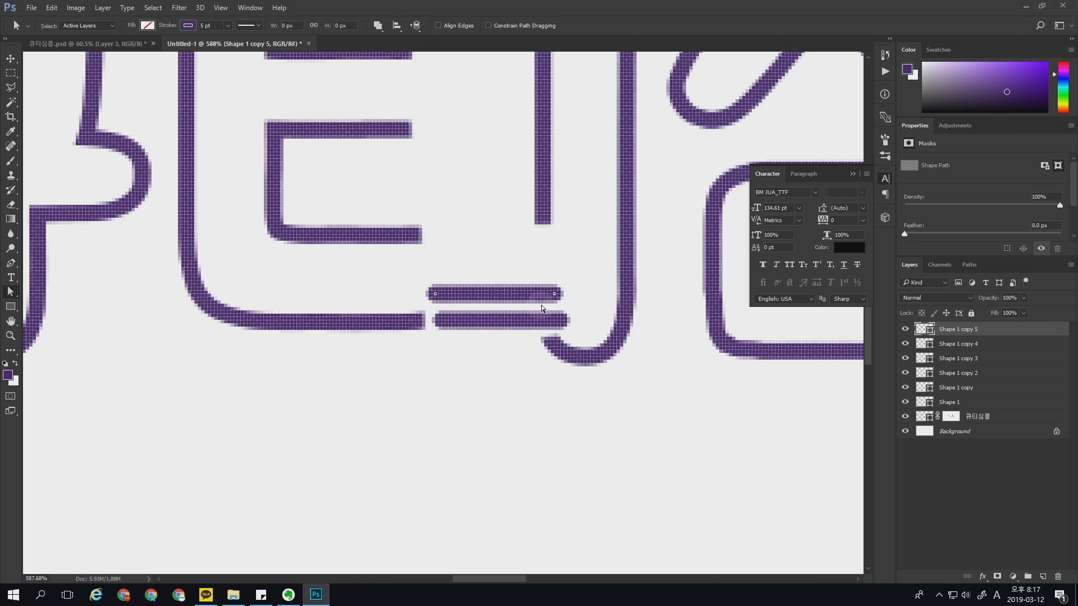
{"action": "mouse_move", "coordinate": [552, 262]}
{"action": "left_mouse_down"}
{"action": "mouse_move", "coordinate": [521, 319]}
{"action": "mouse_move", "coordinate": [523, 296]}
{"action": "mouse_move", "coordinate": [475, 291]}
{"action": "mouse_move", "coordinate": [483, 268]}
{"action": "left_mouse_up"}
{"action": "key", "text": "ctrl+z"}
{"action": "scroll", "coordinate": [508, 301], "scroll_direction": "up", "scroll_amount": 1}
{"action": "key", "text": "v"}
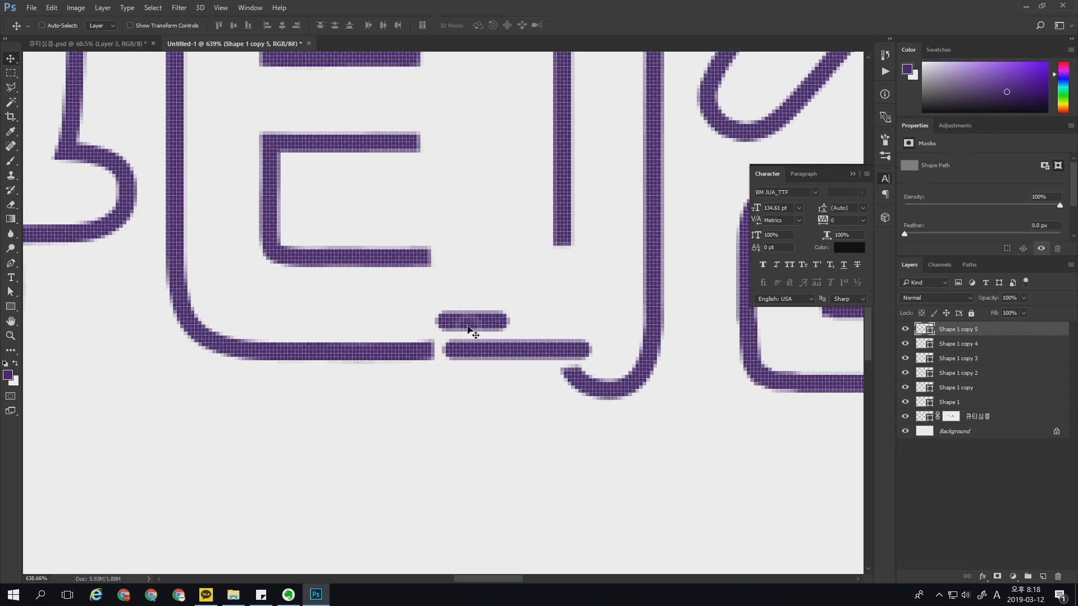
Stack two more dash copies above 티's bottom dashes, a medium one and a short one staggered sideways
{"action": "left_click_drag", "start_coordinate": [476, 322], "coordinate": [554, 294]}
{"action": "key", "text": "a"}
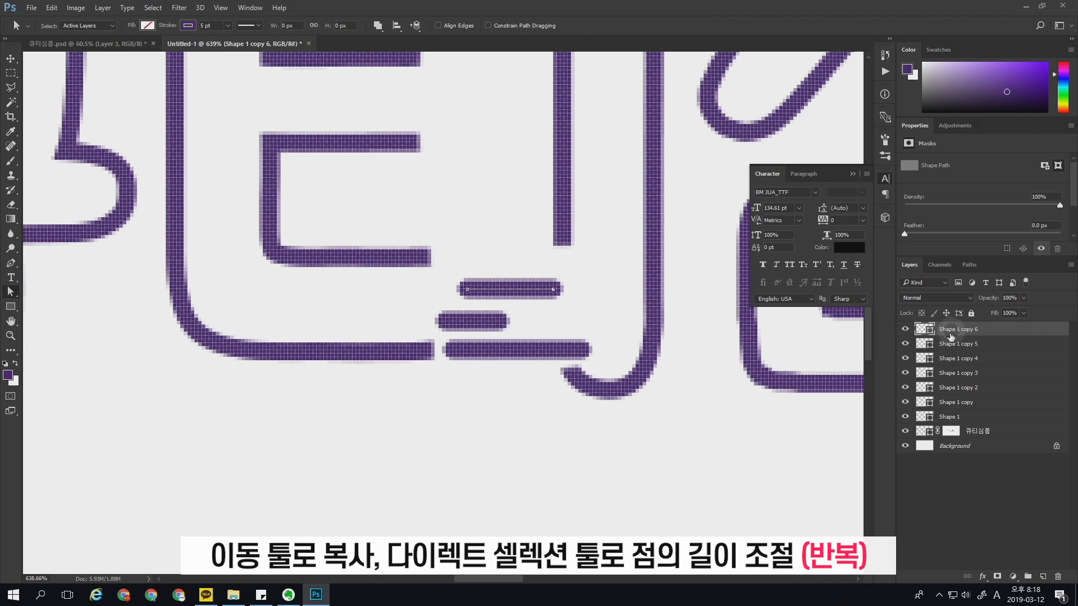
{"action": "key", "text": "v"}
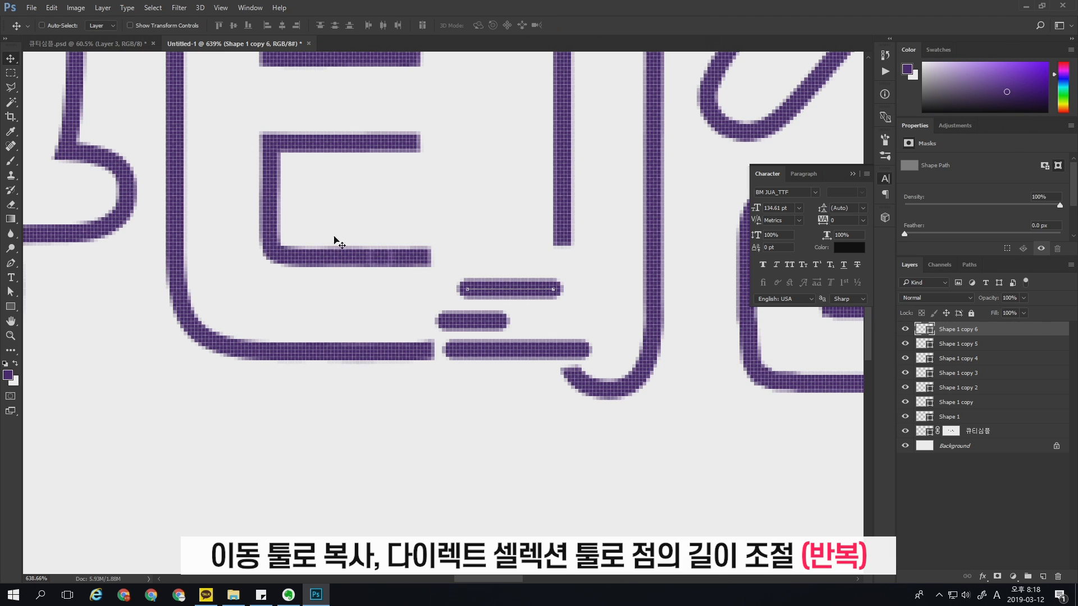
{"action": "left_click_drag", "start_coordinate": [515, 289], "coordinate": [501, 259]}
{"action": "key", "text": "a"}
{"action": "key", "text": "v"}
Place four staggered dash copies of varied lengths between the ends of 티's two open middle strokes
{"action": "scroll", "coordinate": [533, 326], "scroll_direction": "up", "scroll_amount": 3}
{"action": "scroll", "coordinate": [533, 326], "scroll_direction": "left", "scroll_amount": 1}
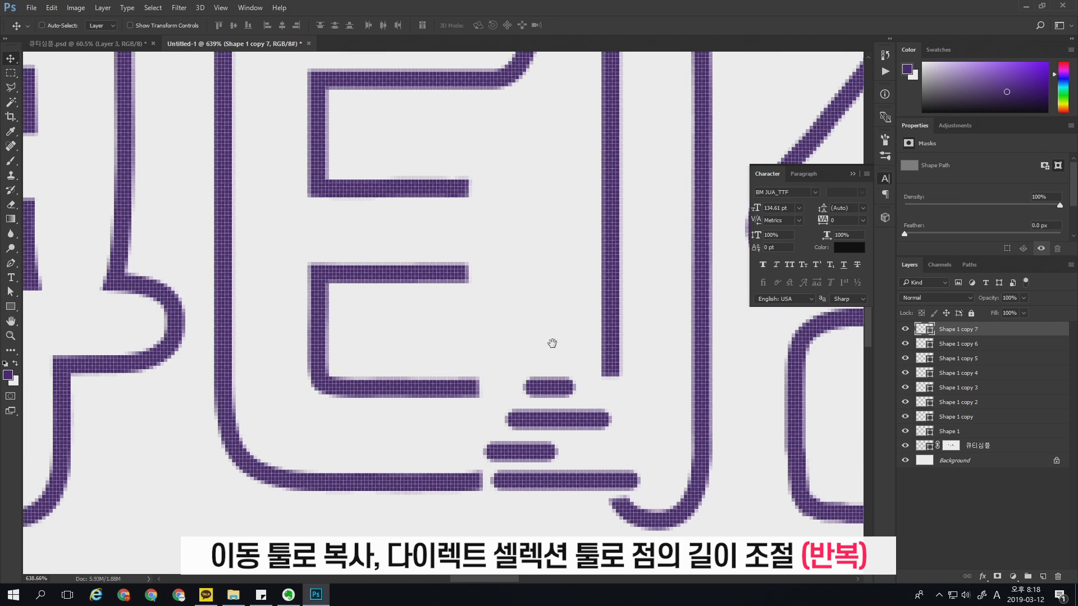
{"action": "left_click_drag", "start_coordinate": [556, 387], "coordinate": [525, 186]}
{"action": "key", "text": "a"}
{"action": "key", "text": "v"}
{"action": "key", "text": "a"}
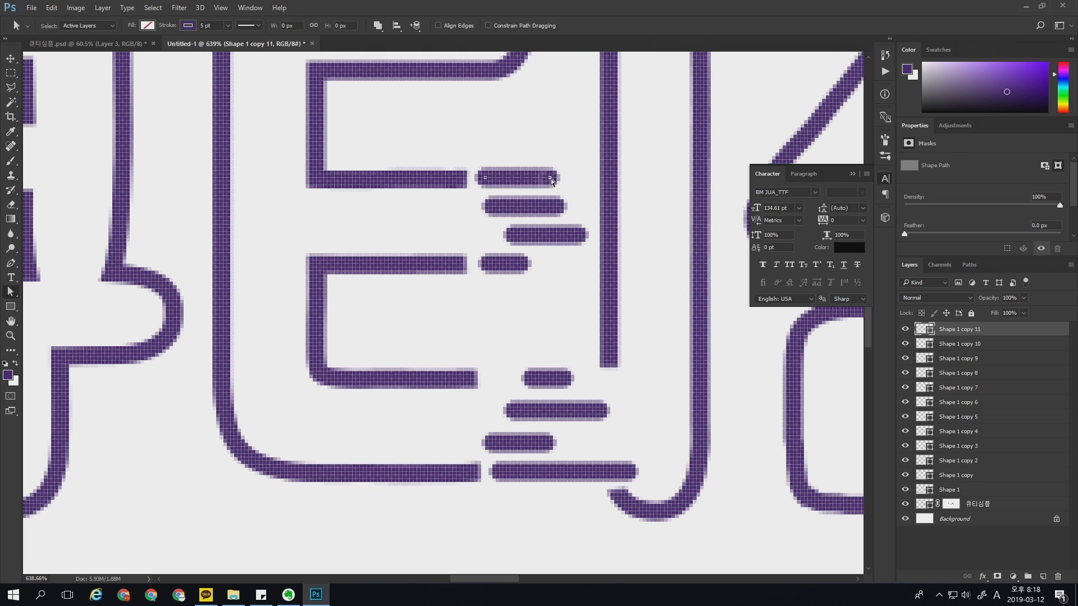
Add dash copies at the open inner strokes of 심's ㅁ and in the gap between 심 and 플, adjusting their lengths
{"action": "key", "text": "z"}
{"action": "left_click_drag", "start_coordinate": [589, 277], "coordinate": [392, 243]}
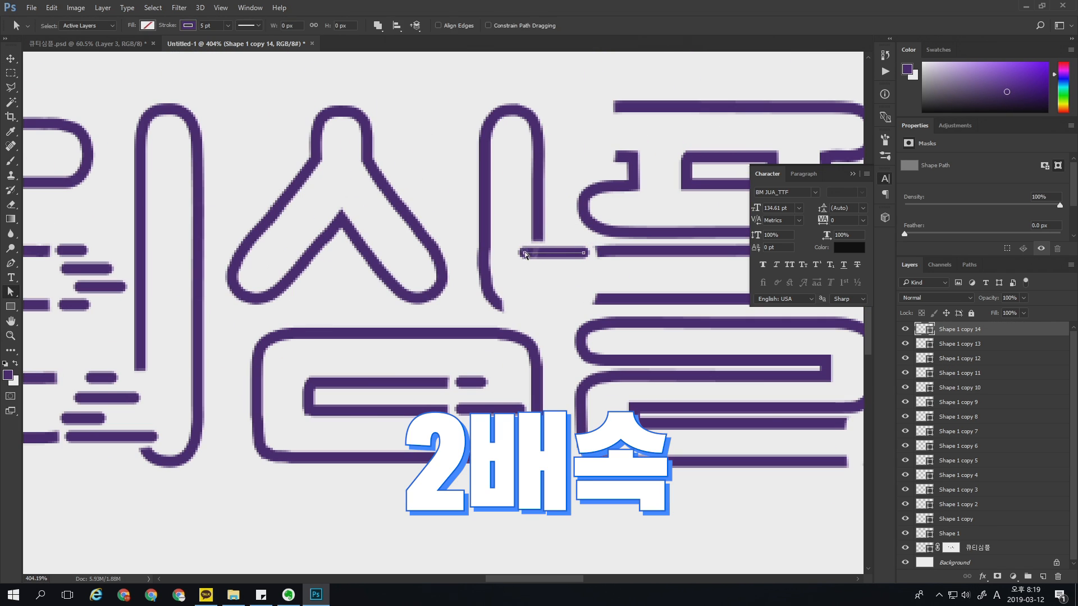
{"action": "key", "text": "v"}
{"action": "key", "text": "a"}
{"action": "left_click_drag", "start_coordinate": [553, 252], "coordinate": [568, 283]}
{"action": "key", "text": "v"}
{"action": "left_click_drag", "start_coordinate": [568, 283], "coordinate": [419, 198]}
Place short staggered dash copies beside the open upper-left strokes of 플
{"action": "key", "text": "z"}
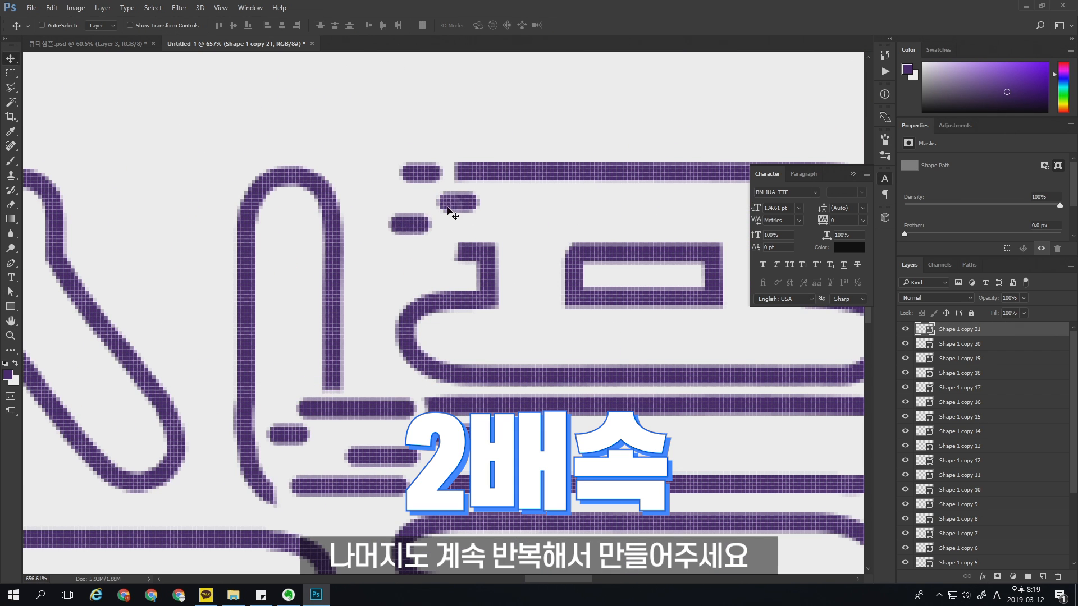
{"action": "key", "text": "a"}
{"action": "key", "text": "v"}
{"action": "left_click_drag", "start_coordinate": [421, 225], "coordinate": [488, 200]}
{"action": "key", "text": "ctrl+z"}
Add dash copies of varied lengths at 플's open lower-right strokes, with a long one extending the bottom line
{"action": "left_click", "coordinate": [1061, 340]}
{"action": "key", "text": "a"}
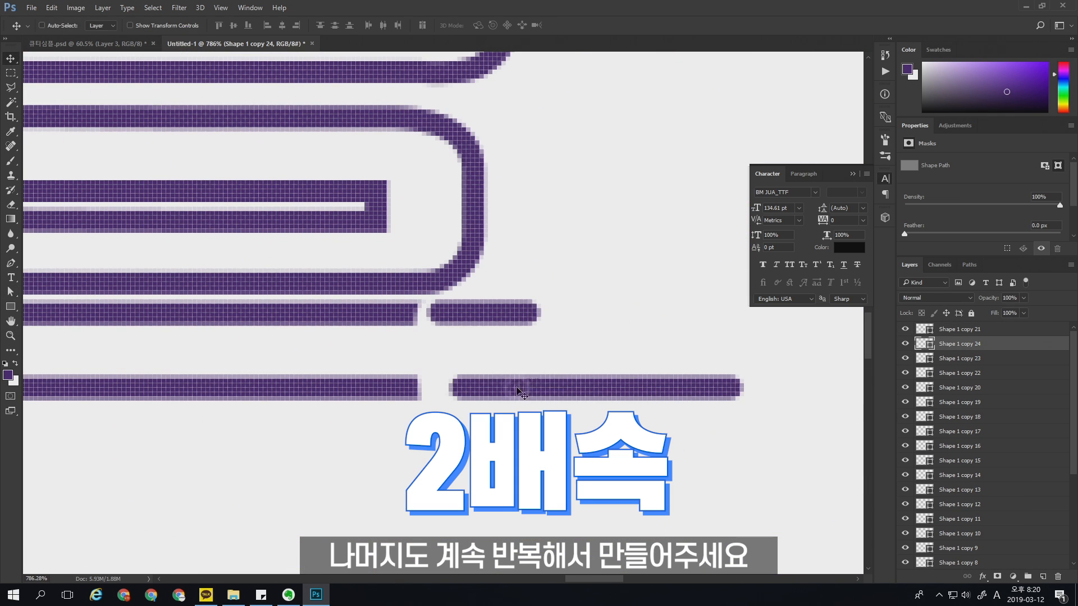
{"action": "left_click_drag", "start_coordinate": [724, 348], "coordinate": [627, 358]}
{"action": "double_click", "coordinate": [10, 335]}
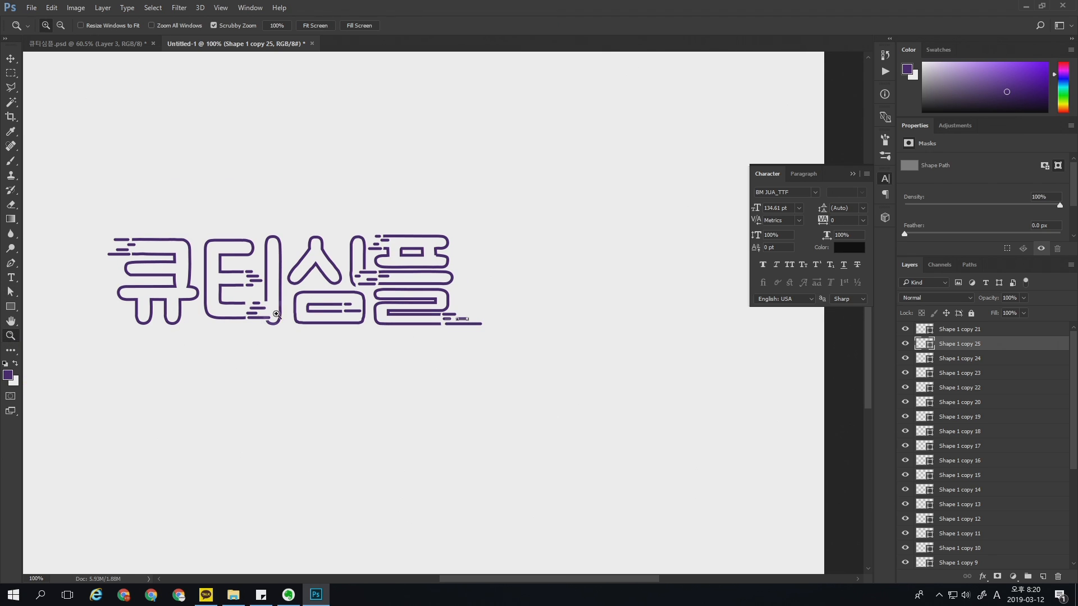
{"action": "left_click_drag", "start_coordinate": [360, 312], "coordinate": [538, 327]}
Select all dash layers from Shape 1 copy 21 down to Shape 1 and group them
{"action": "key", "text": "v"}
{"action": "left_click", "coordinate": [961, 331]}
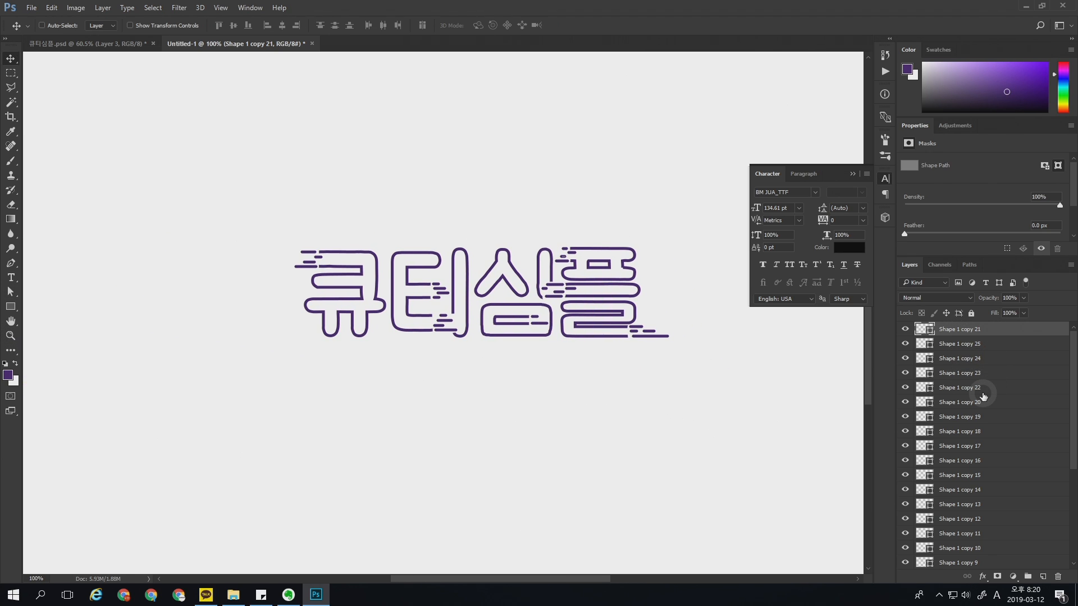
{"action": "key", "text": "z"}
{"action": "left_click_drag", "start_coordinate": [600, 315], "coordinate": [504, 329]}
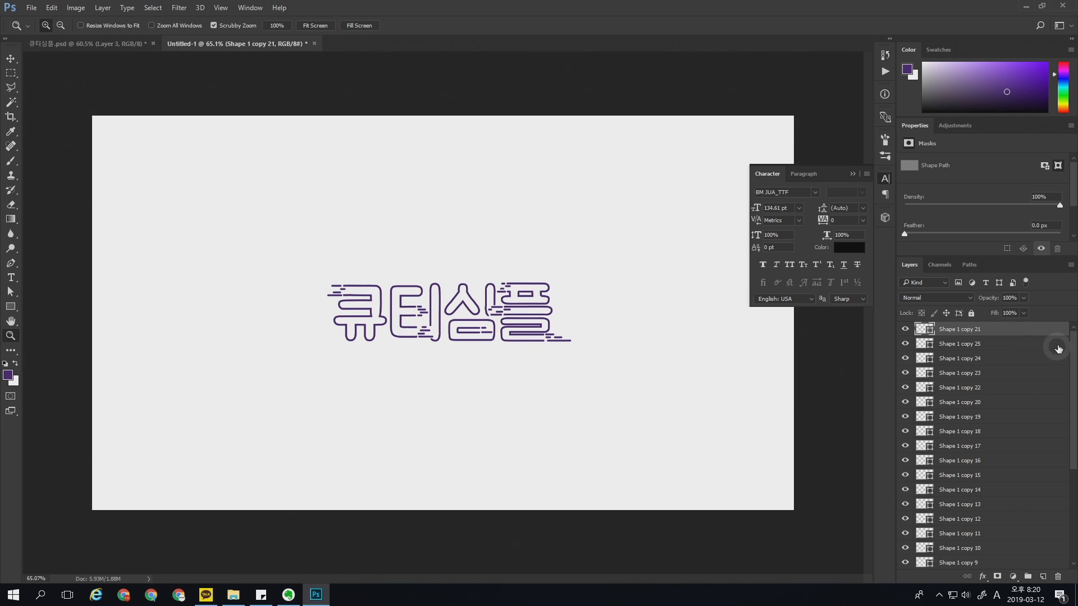
{"action": "left_click_drag", "start_coordinate": [1073, 353], "coordinate": [1074, 452]}
{"action": "left_click", "coordinate": [977, 534], "text": "shift"}
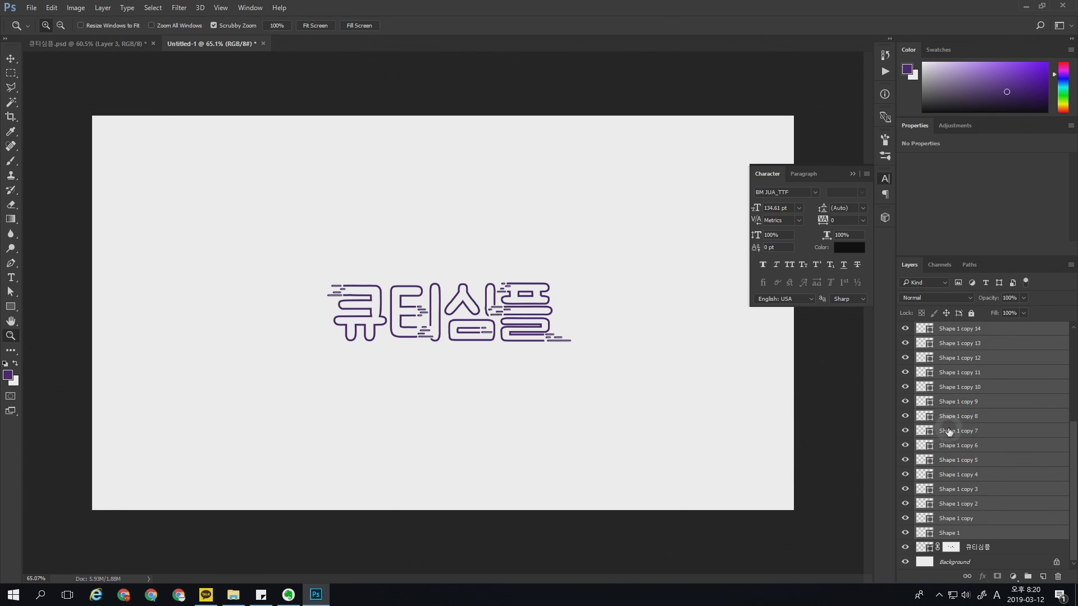
{"action": "key", "text": "ctrl+g"}
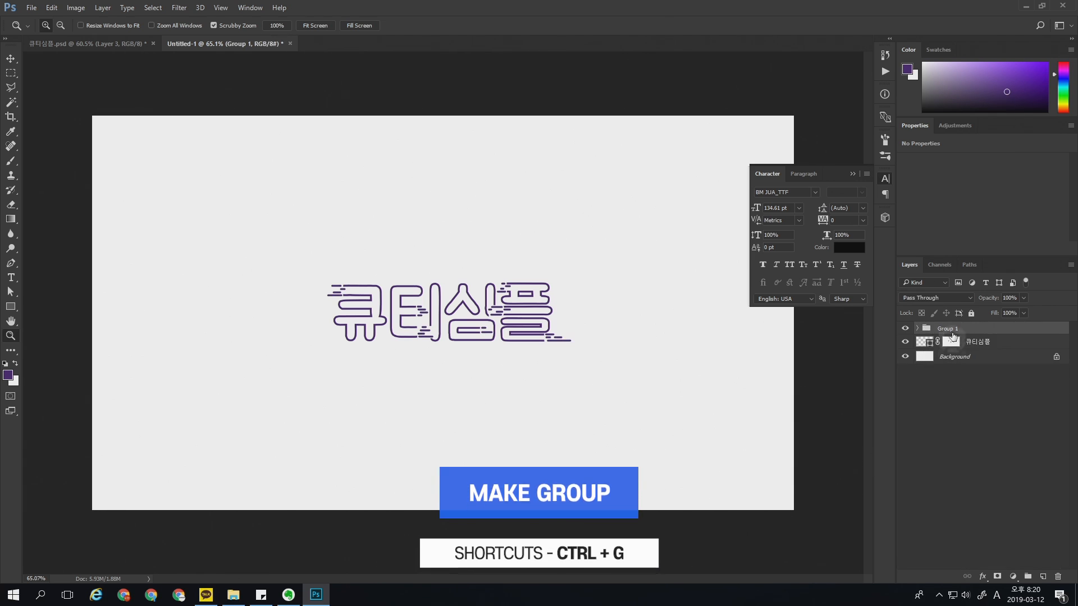
Rename the dash group Line and toggle its visibility to check which dashes it holds
{"action": "left_click", "coordinate": [907, 330]}
{"action": "left_click", "coordinate": [908, 331]}
{"action": "left_click", "coordinate": [907, 332]}
{"action": "left_click", "coordinate": [906, 329]}
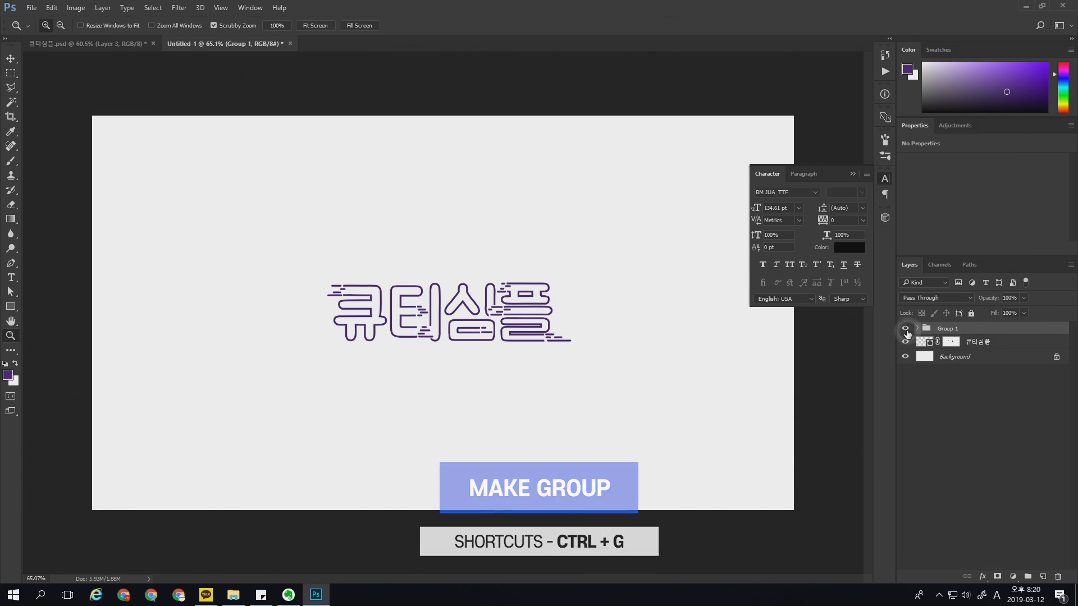
{"action": "double_click", "coordinate": [944, 329]}
{"action": "type", "text": "Line"}
{"action": "key", "text": "Return"}
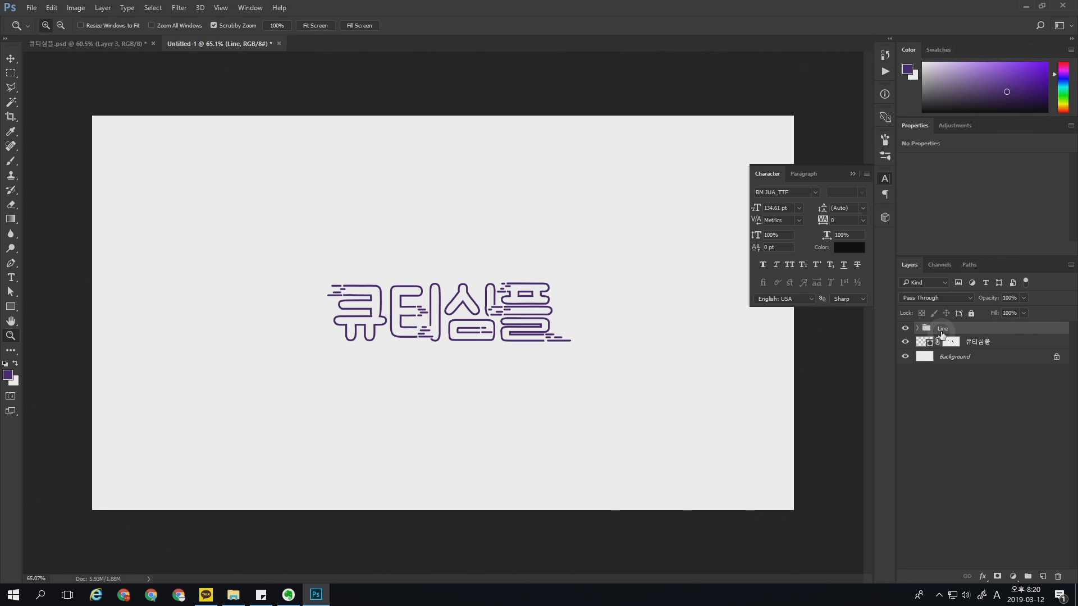
{"action": "left_click", "coordinate": [904, 327]}
{"action": "left_click", "coordinate": [906, 331]}
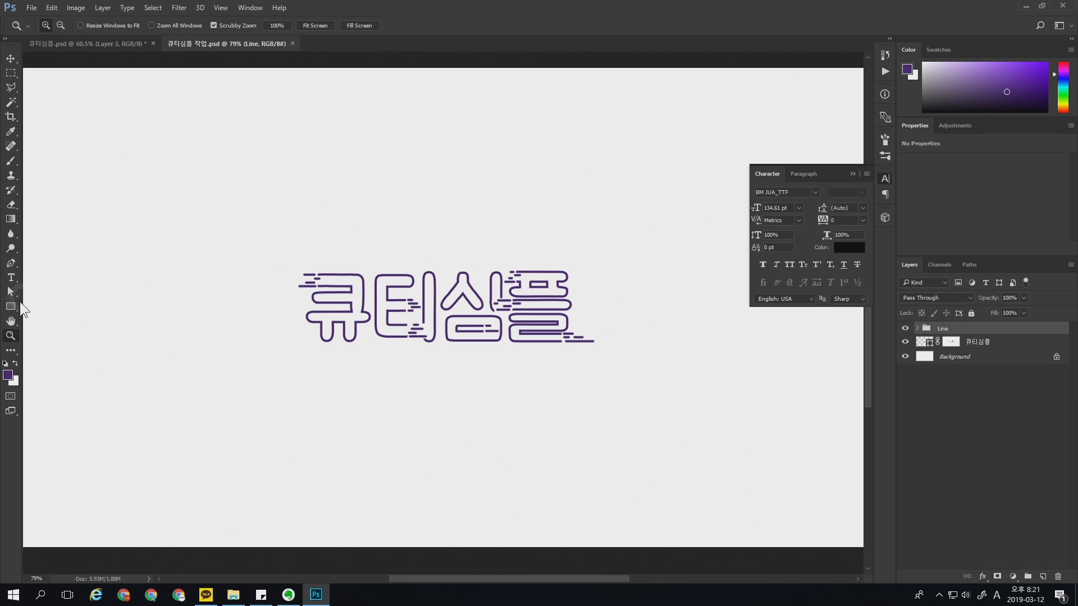
Set up the Rounded Rectangle tool with a black fill, no stroke and a 500 px corner radius
{"action": "left_click", "coordinate": [13, 307]}
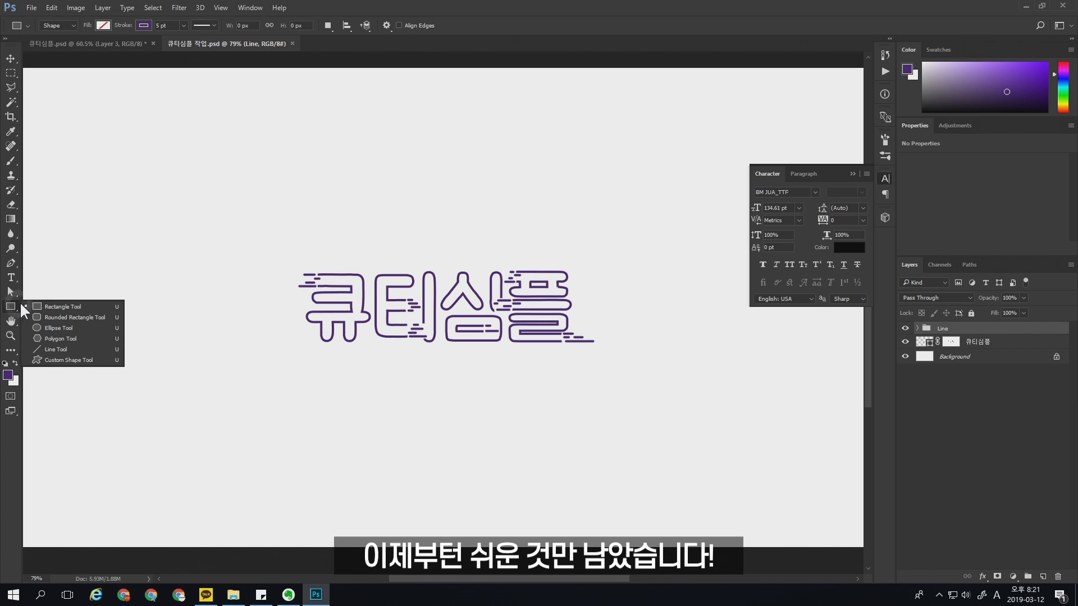
{"action": "left_click", "coordinate": [79, 317]}
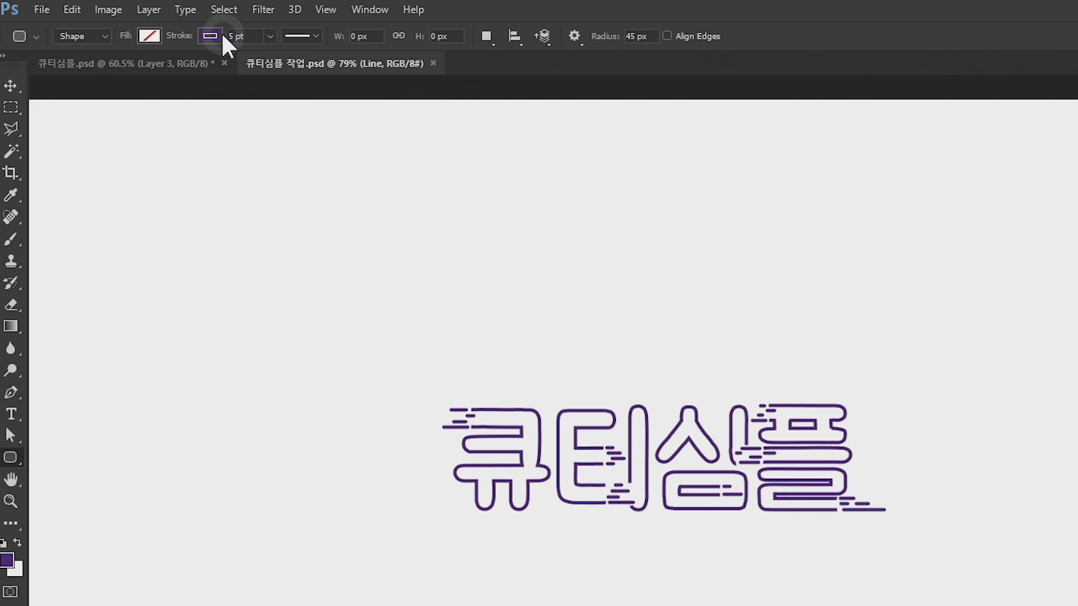
{"action": "left_click", "coordinate": [143, 25]}
{"action": "left_click", "coordinate": [138, 68]}
{"action": "left_click", "coordinate": [148, 36]}
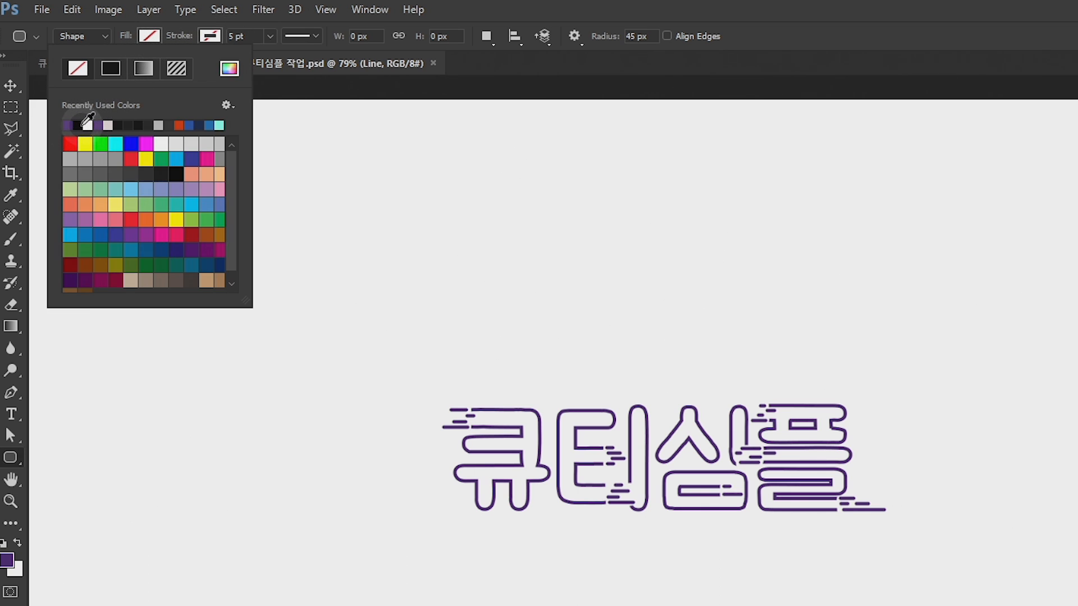
{"action": "left_click", "coordinate": [77, 125]}
{"action": "left_click", "coordinate": [458, 13]}
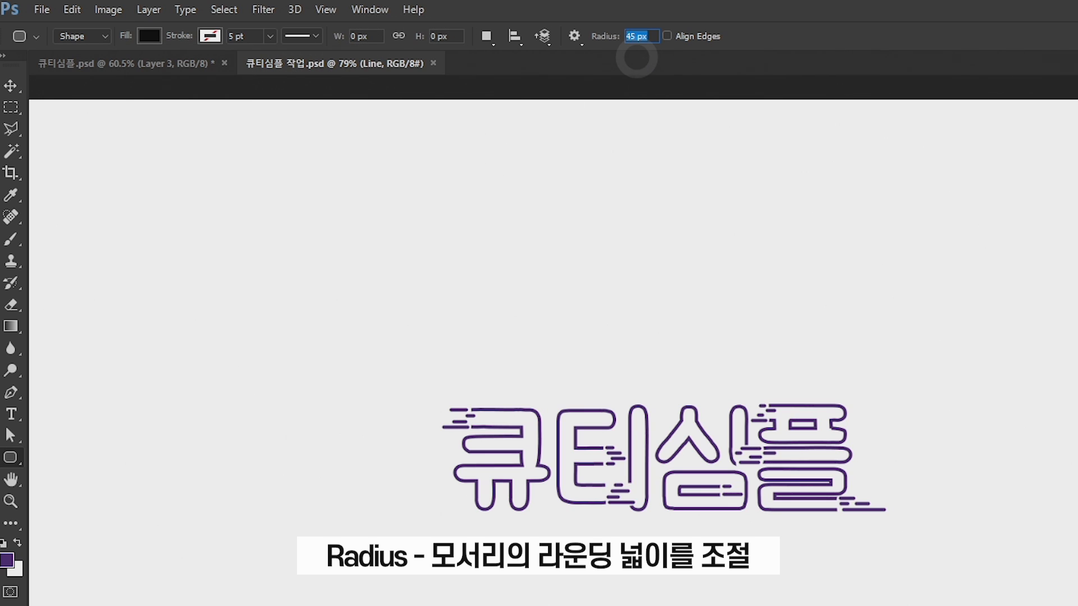
{"action": "type", "text": "500"}
{"action": "key", "text": "Return"}
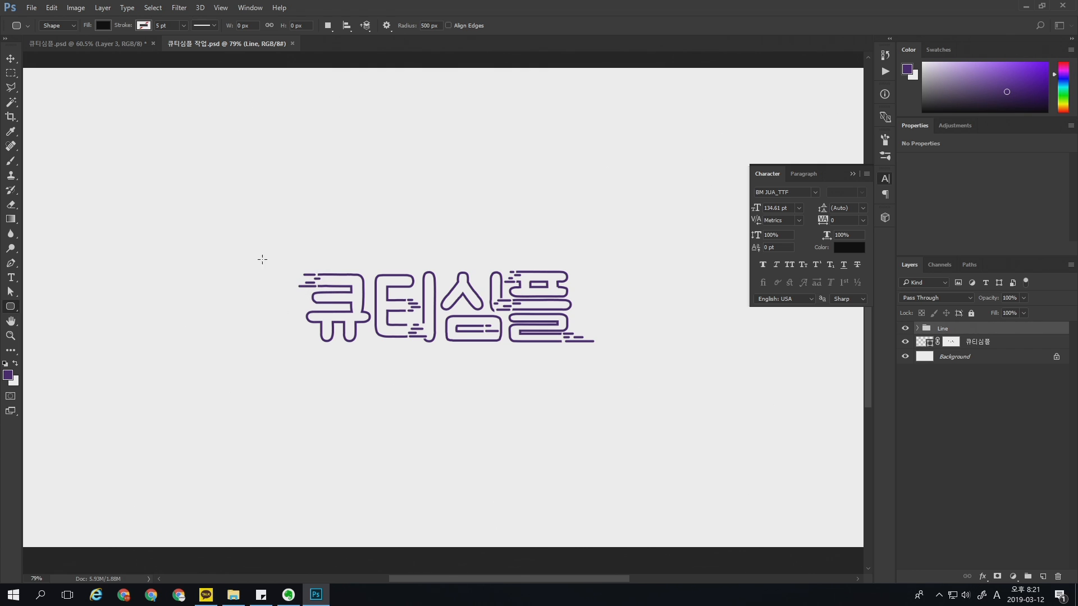
Draw a rounded rectangle about 839 by 214 px over the title and center it vertically and horizontally on the canvas
{"action": "left_click_drag", "start_coordinate": [262, 260], "coordinate": [635, 357]}
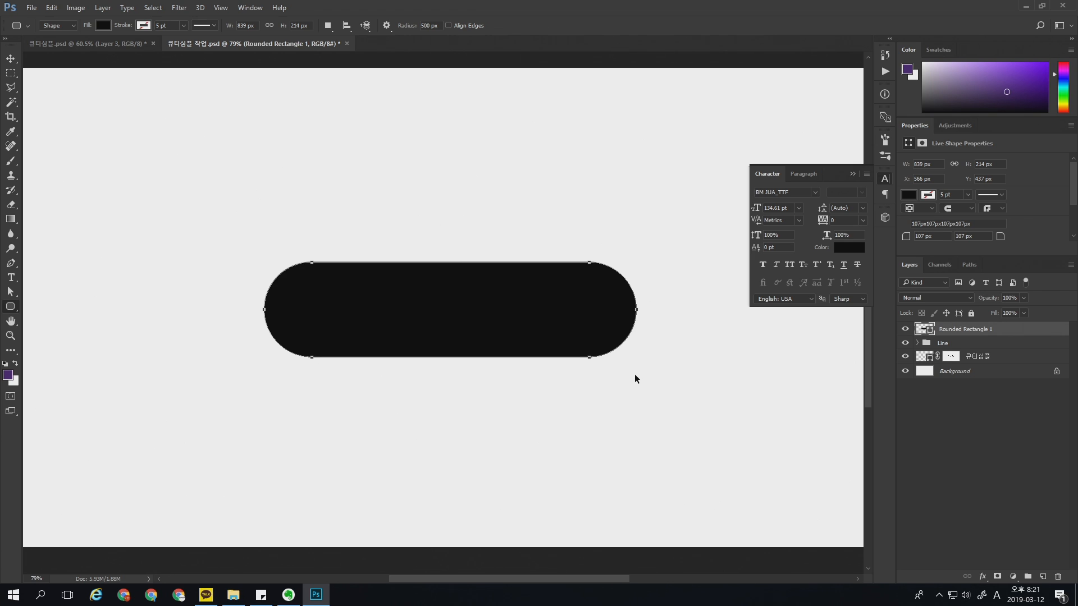
{"action": "key", "text": "ctrl+a"}
{"action": "key", "text": "v"}
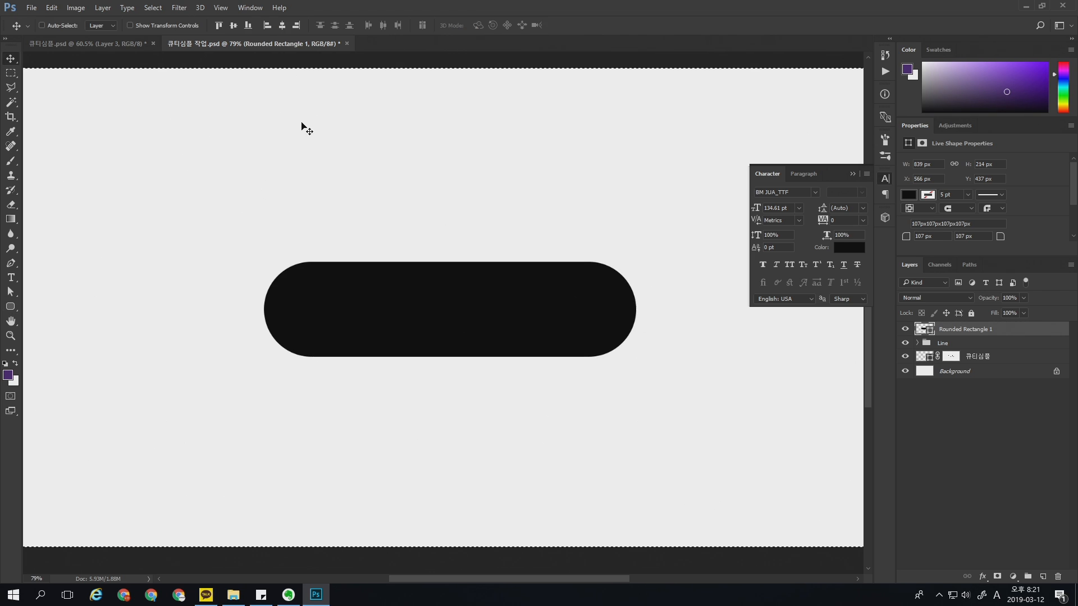
{"action": "left_click", "coordinate": [234, 25]}
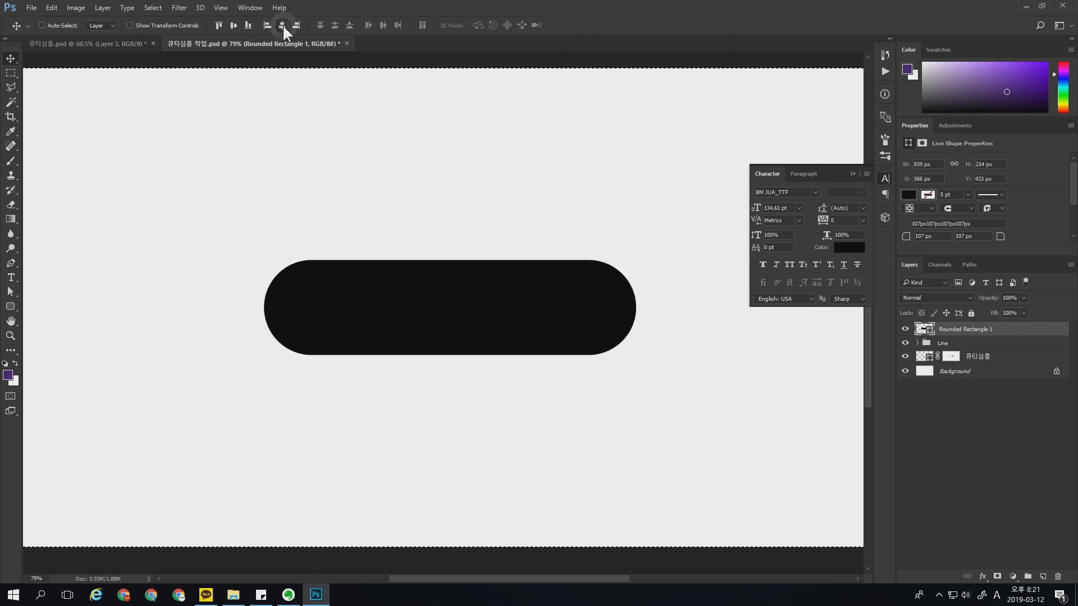
{"action": "left_click", "coordinate": [282, 25]}
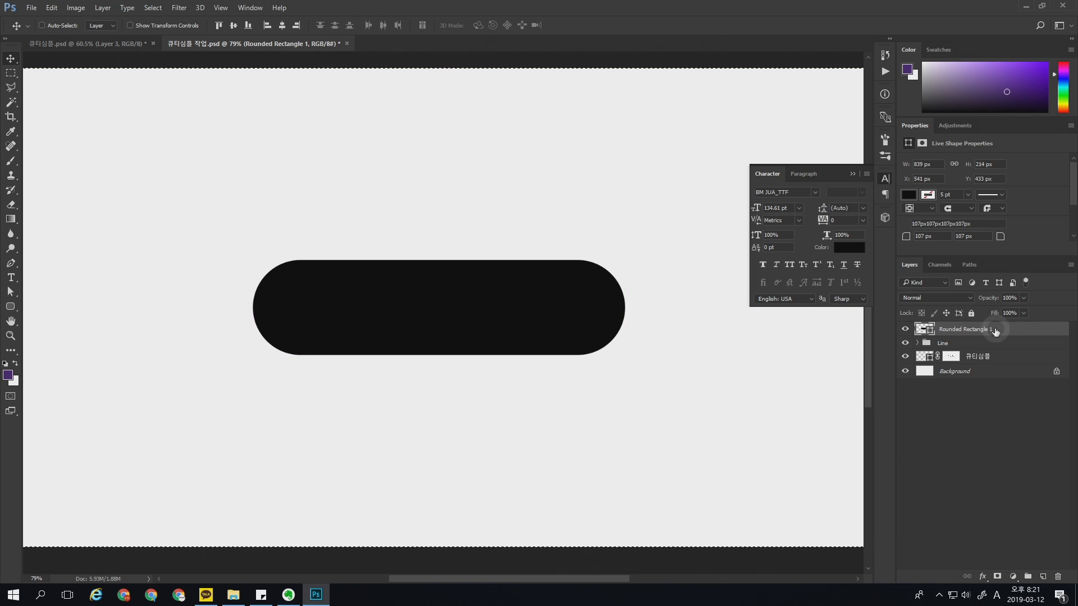
Move the black rounded rectangle layer directly below the 큐티심플 layer and select the Line group
{"action": "left_click_drag", "start_coordinate": [1002, 331], "coordinate": [997, 363]}
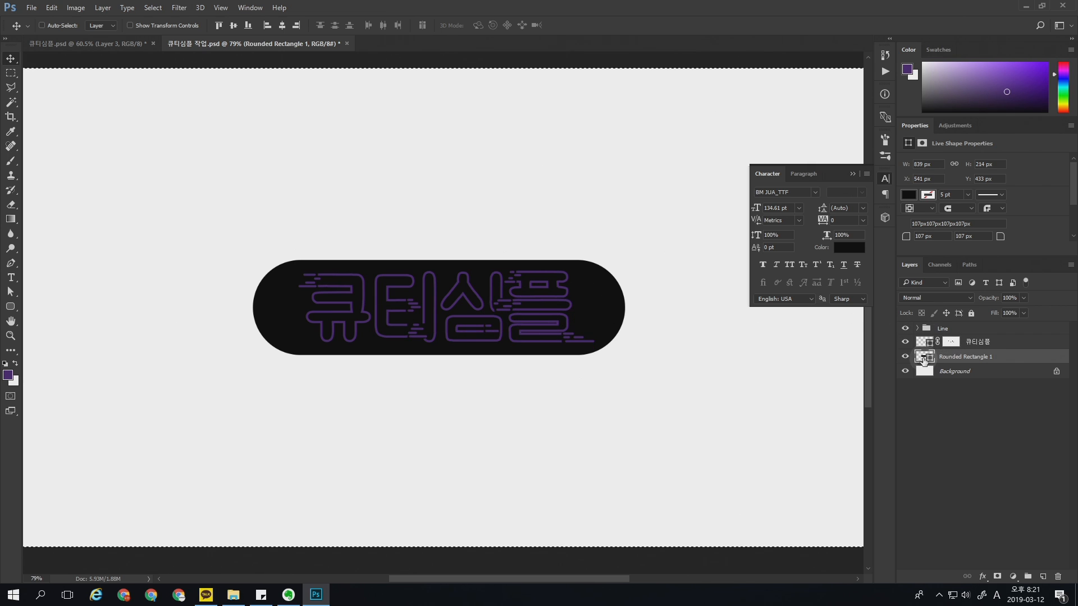
{"action": "left_click", "coordinate": [980, 343]}
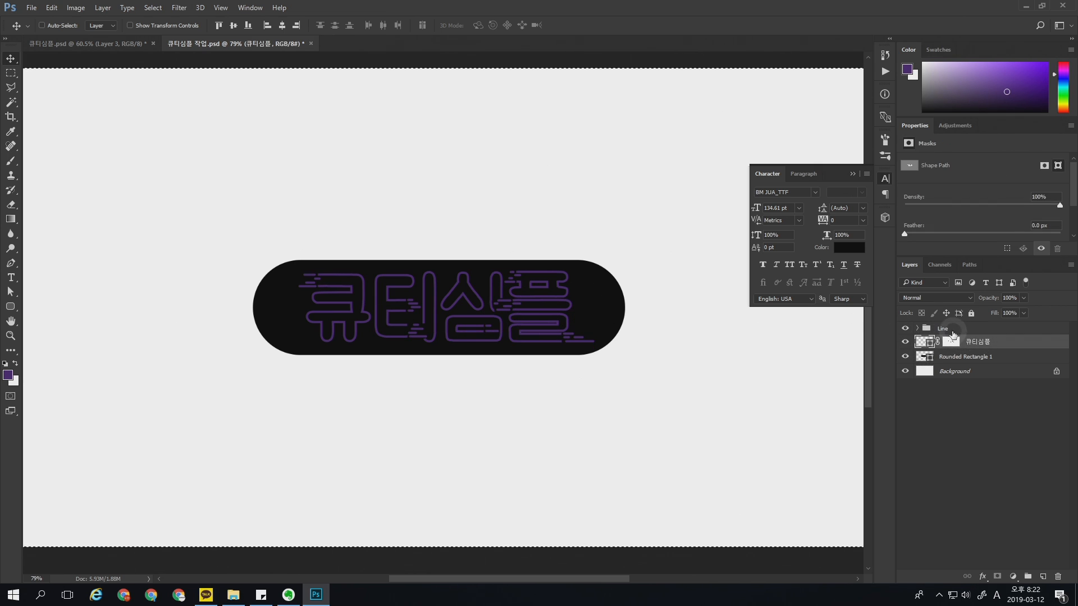
{"action": "left_click", "coordinate": [946, 331]}
{"action": "left_click", "coordinate": [935, 343]}
{"action": "left_click", "coordinate": [954, 329]}
{"action": "left_click", "coordinate": [973, 341]}
{"action": "left_click", "coordinate": [984, 334]}
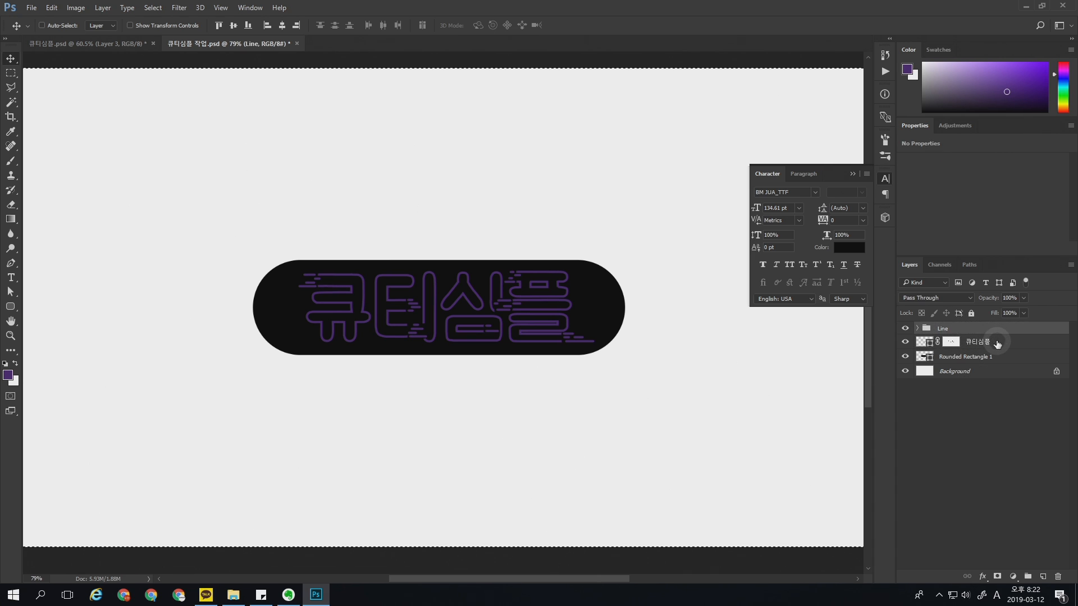
Group the Line group with the 큐티심플 layer and name the new group Text
{"action": "left_click", "coordinate": [995, 341], "text": "ctrl"}
{"action": "key", "text": "ctrl+g"}
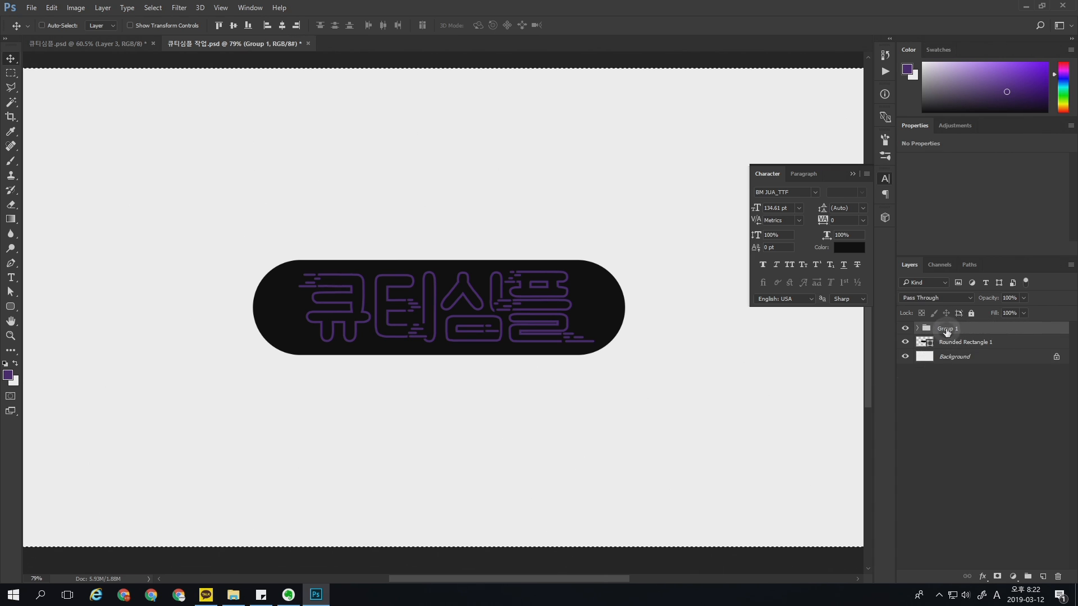
{"action": "double_click", "coordinate": [949, 329]}
{"action": "type", "text": "Text"}
{"action": "key", "text": "Return"}
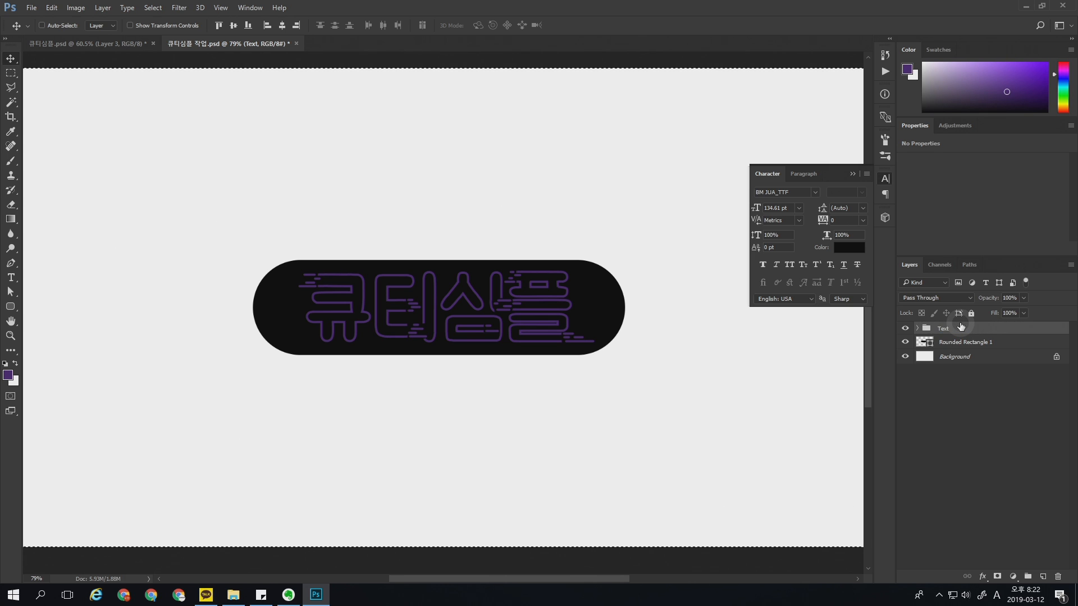
Apply a Color Overlay effect to the Text group in light peach #feddc7 with Normal blending and 100% opacity
{"action": "left_click", "coordinate": [993, 332]}
{"action": "double_click", "coordinate": [994, 332]}
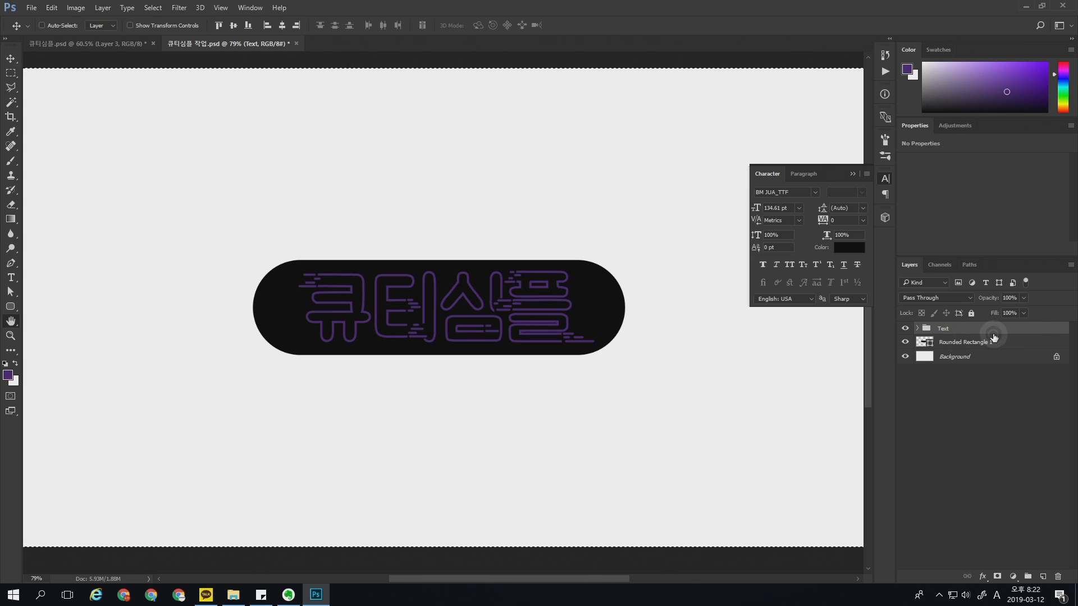
{"action": "left_click", "coordinate": [368, 263]}
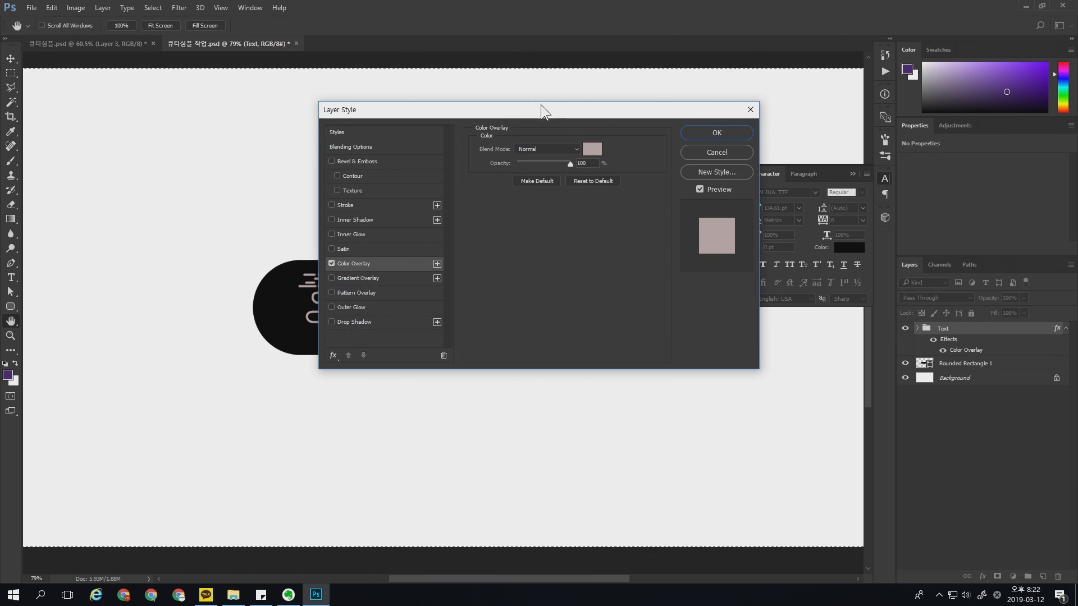
{"action": "left_click_drag", "start_coordinate": [541, 106], "coordinate": [796, 133]}
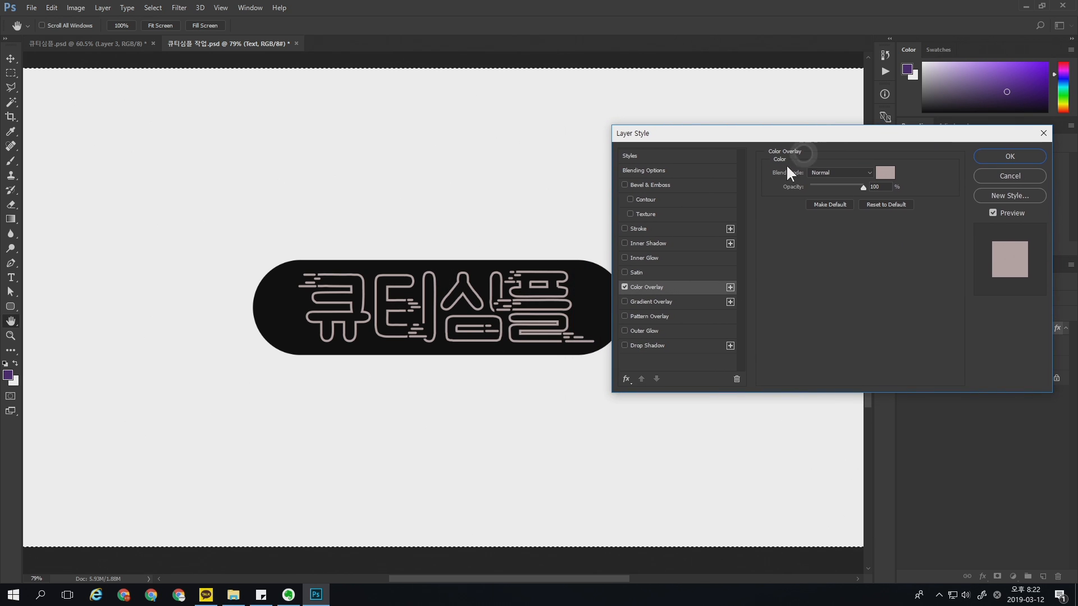
{"action": "left_click", "coordinate": [885, 176]}
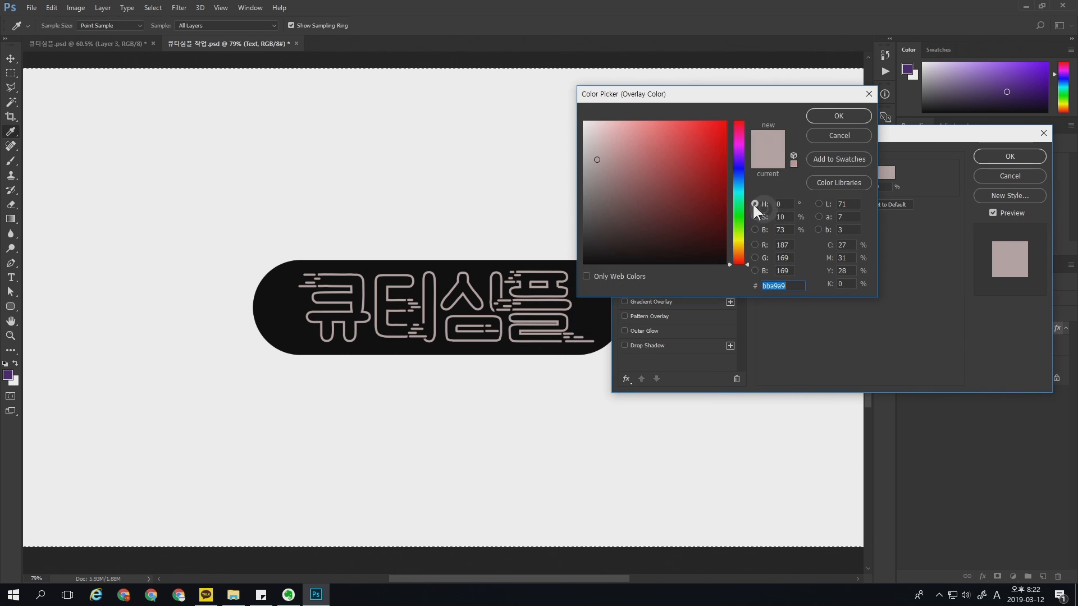
{"action": "left_click_drag", "start_coordinate": [722, 94], "coordinate": [792, 117]}
{"action": "left_click_drag", "start_coordinate": [810, 274], "coordinate": [809, 276]}
{"action": "left_click", "coordinate": [692, 146]}
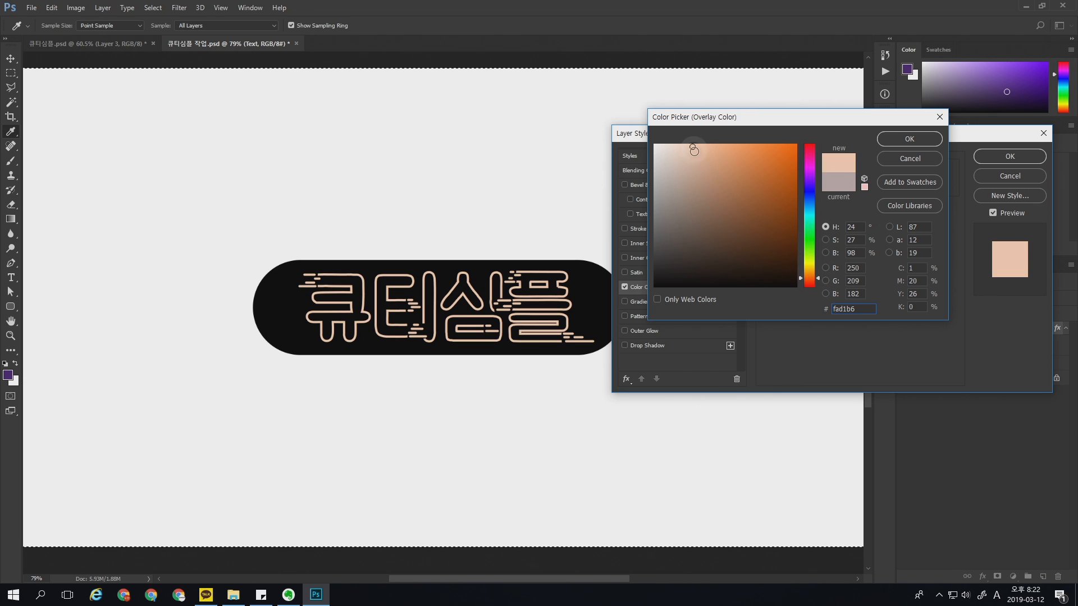
{"action": "left_click", "coordinate": [682, 147]}
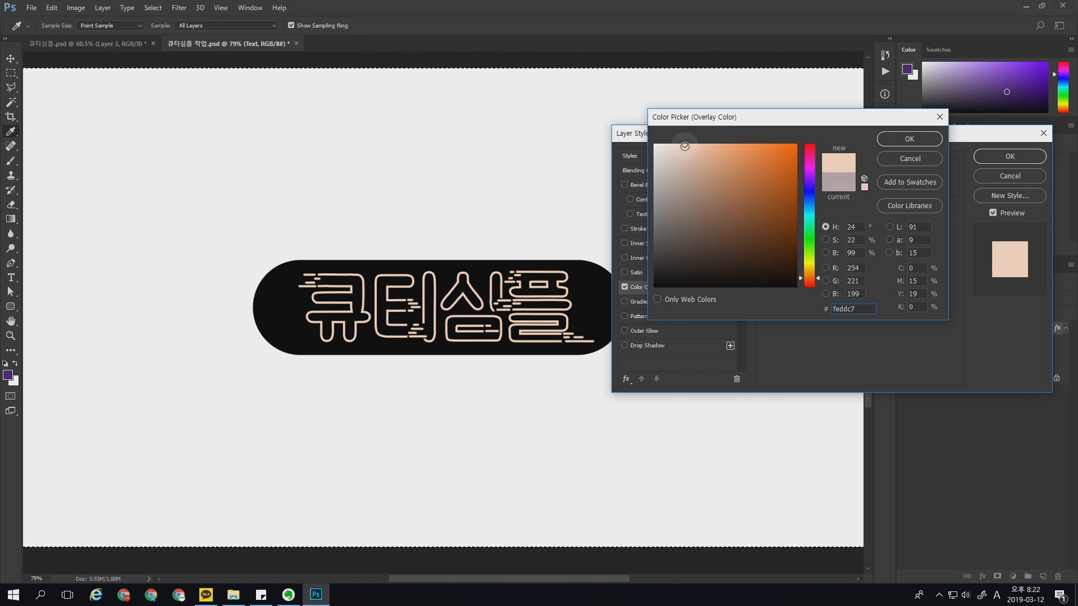
{"action": "left_click", "coordinate": [912, 140]}
{"action": "left_click", "coordinate": [999, 157]}
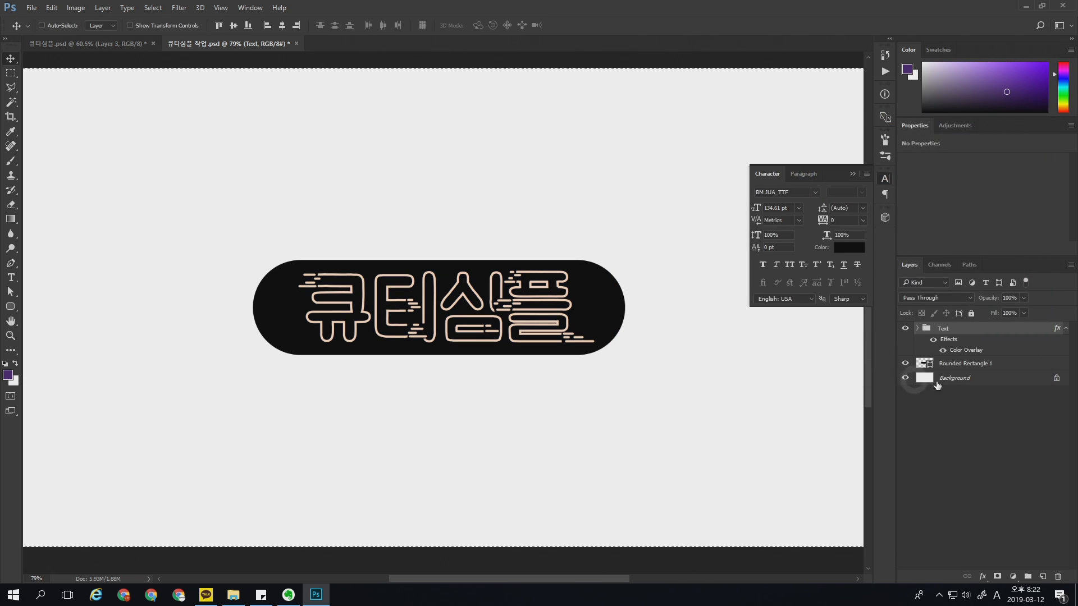
Change the rounded rectangle's fill from black to dark purple #402565
{"action": "left_click", "coordinate": [923, 364]}
{"action": "double_click", "coordinate": [924, 364]}
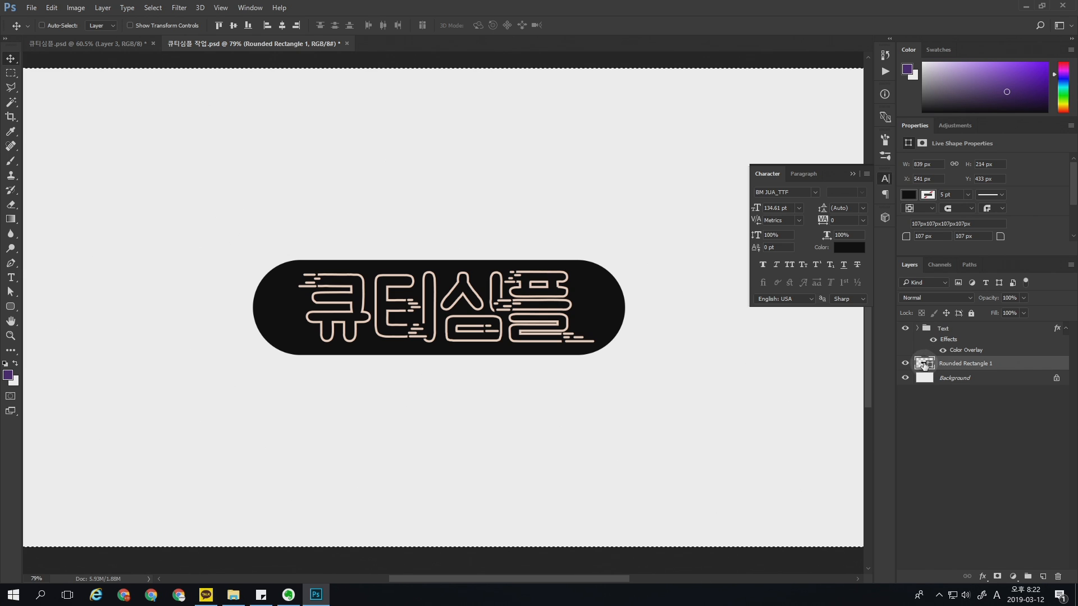
{"action": "left_click", "coordinate": [1007, 92]}
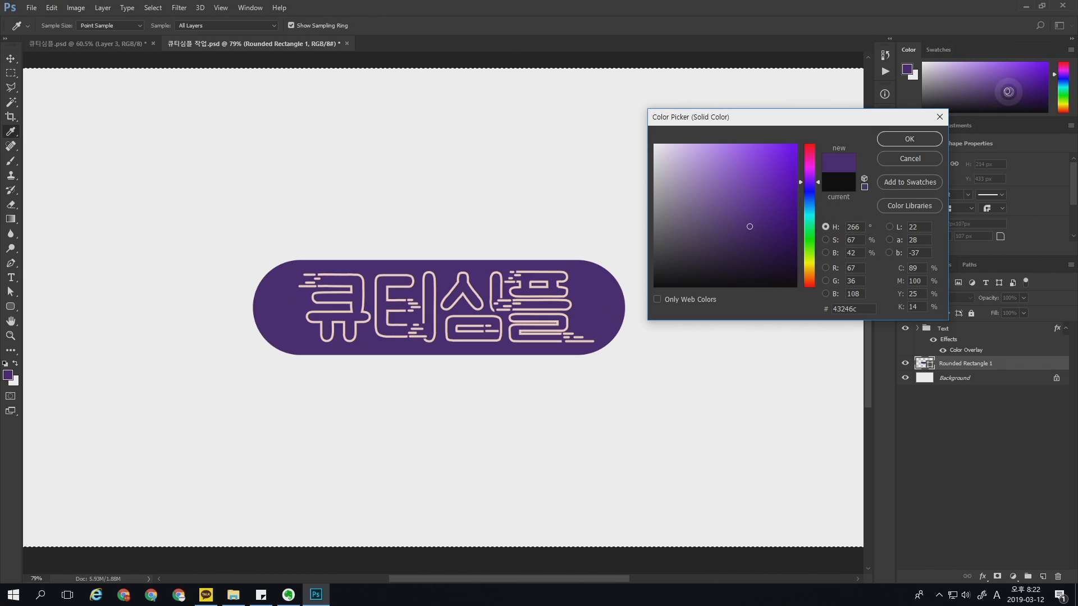
{"action": "left_click_drag", "start_coordinate": [752, 228], "coordinate": [745, 230]}
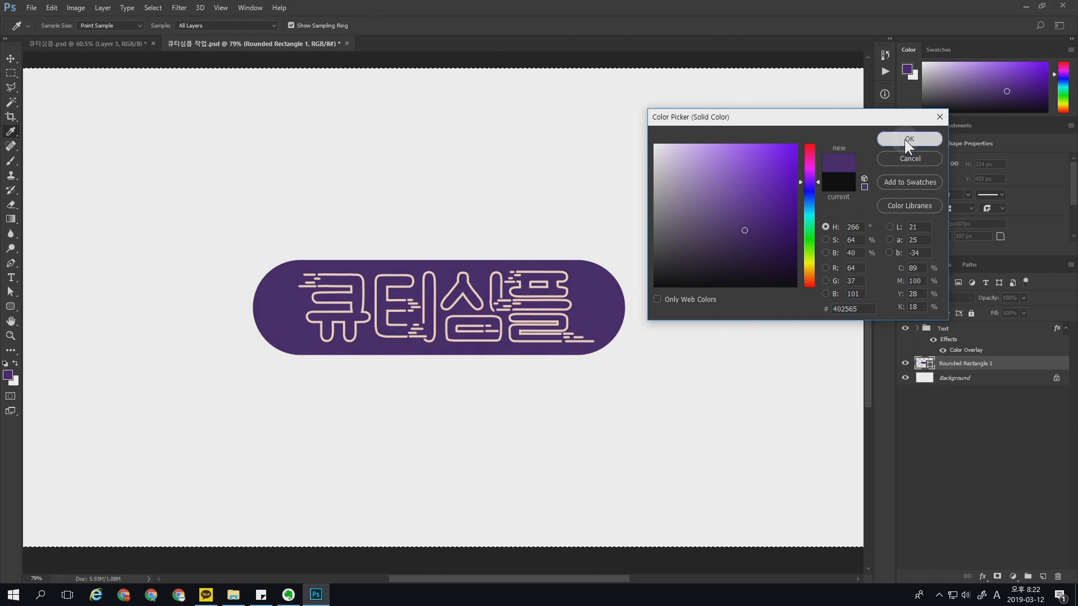
{"action": "left_click", "coordinate": [905, 140]}
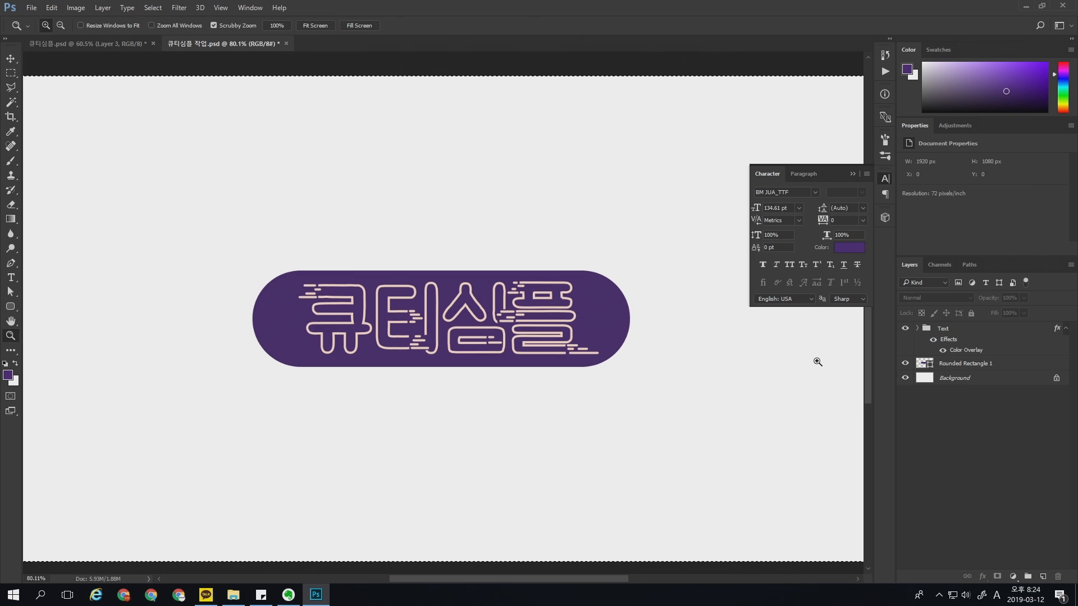
Set up the Pen tool in Shape mode with no fill and a peach stroke colour of RGB 254, 208, 179
{"action": "key", "text": "v"}
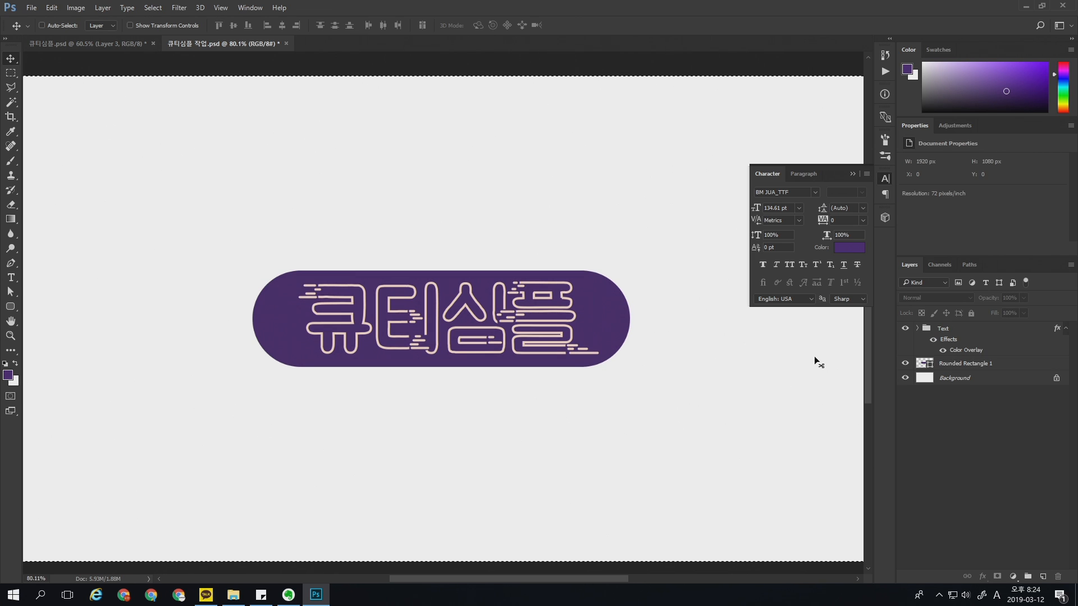
{"action": "left_click", "coordinate": [11, 263]}
{"action": "left_click", "coordinate": [103, 25]}
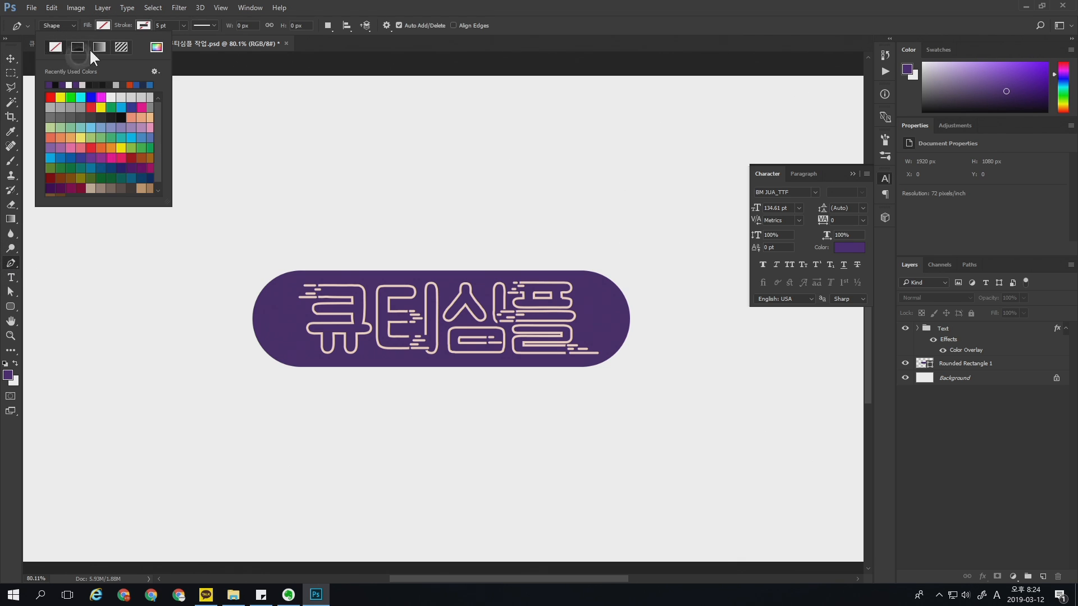
{"action": "left_click", "coordinate": [143, 25]}
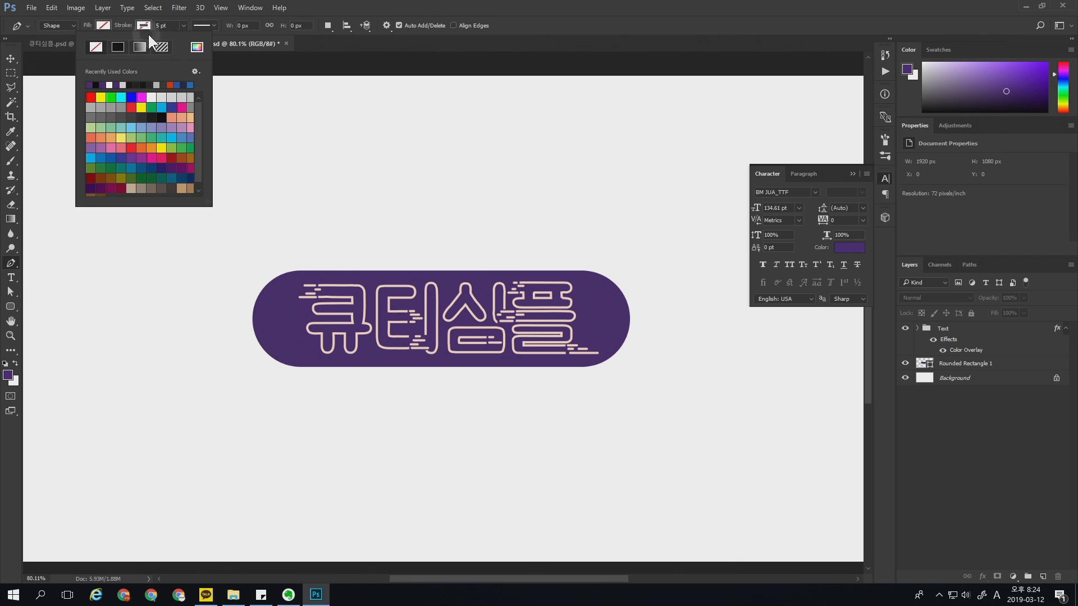
{"action": "left_click", "coordinate": [196, 46]}
{"action": "left_click", "coordinate": [362, 284]}
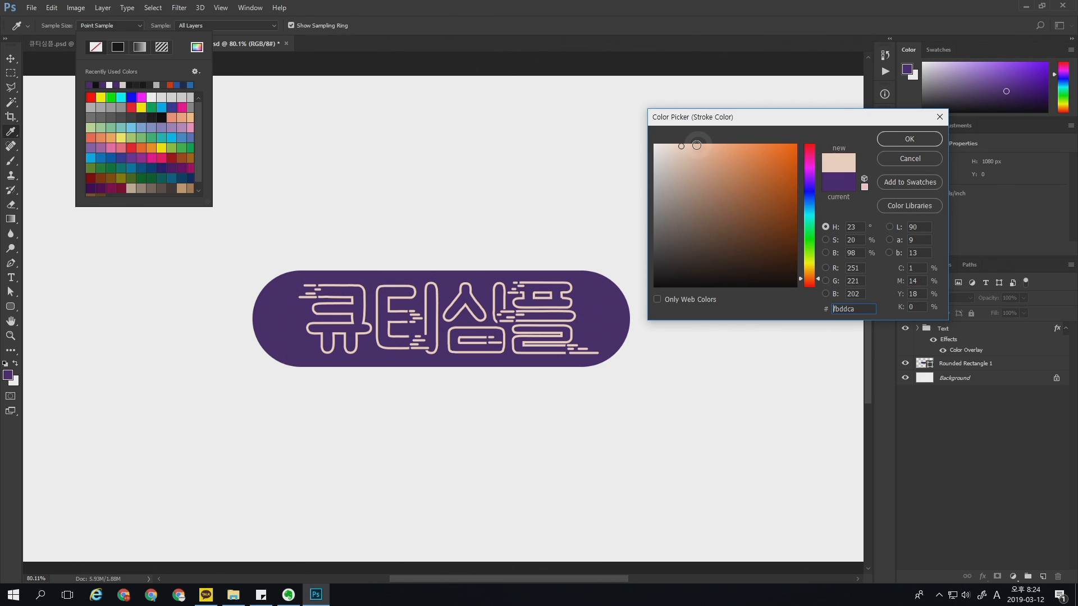
{"action": "left_click", "coordinate": [697, 144]}
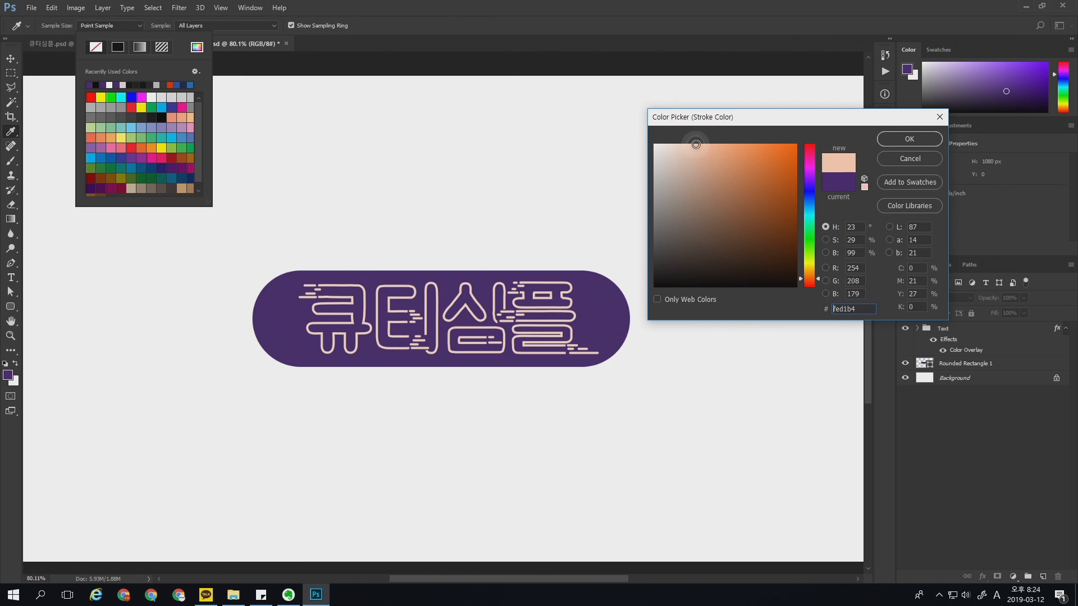
{"action": "left_click", "coordinate": [909, 139]}
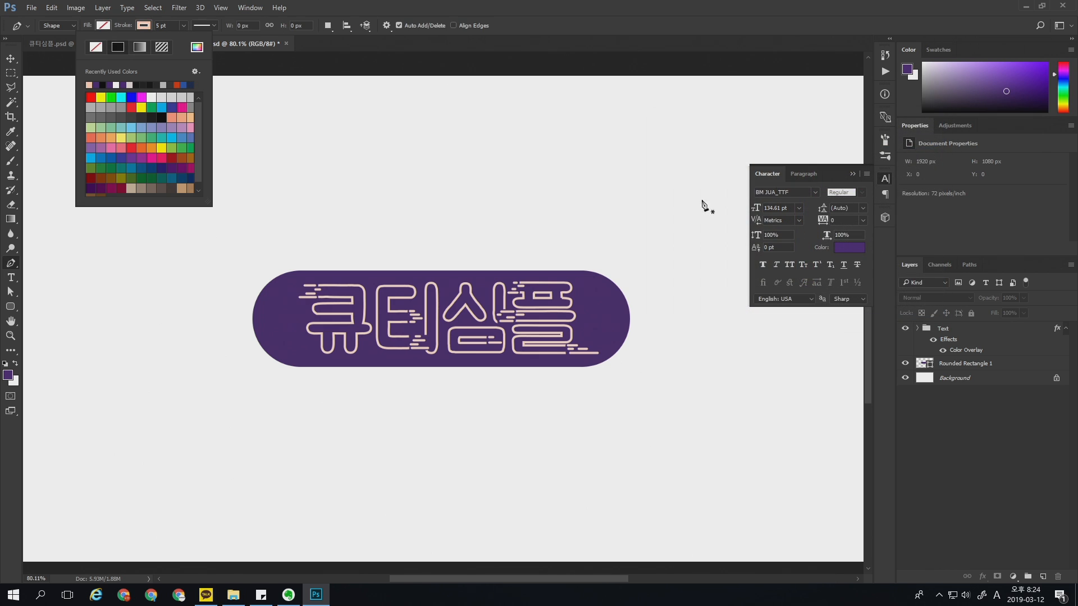
Choose a solid stroke with centre alignment and round caps for the Pen tool
{"action": "left_click", "coordinate": [200, 25]}
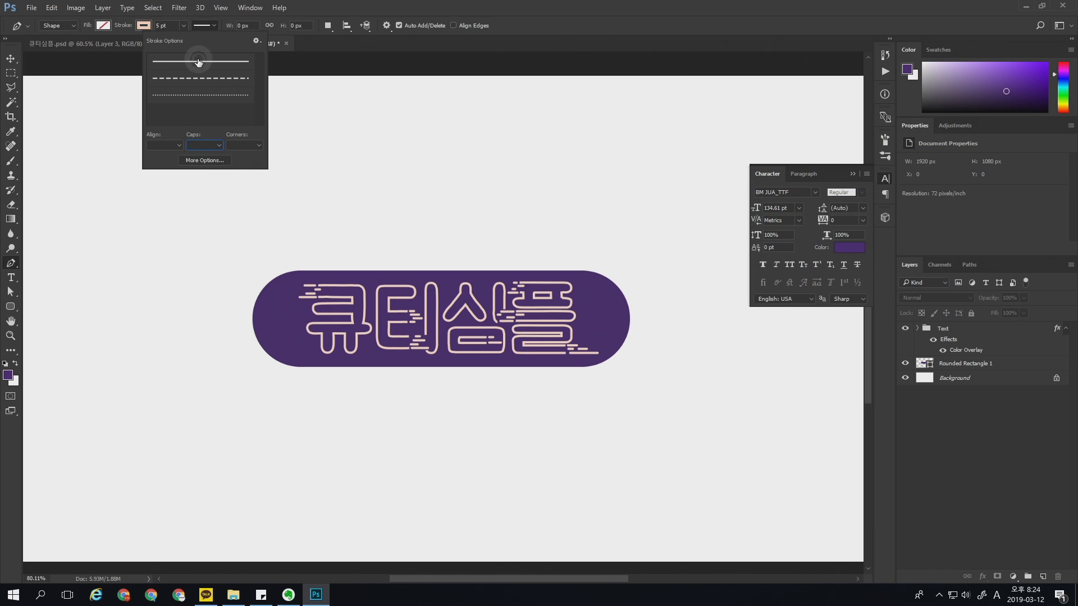
{"action": "left_click", "coordinate": [198, 62]}
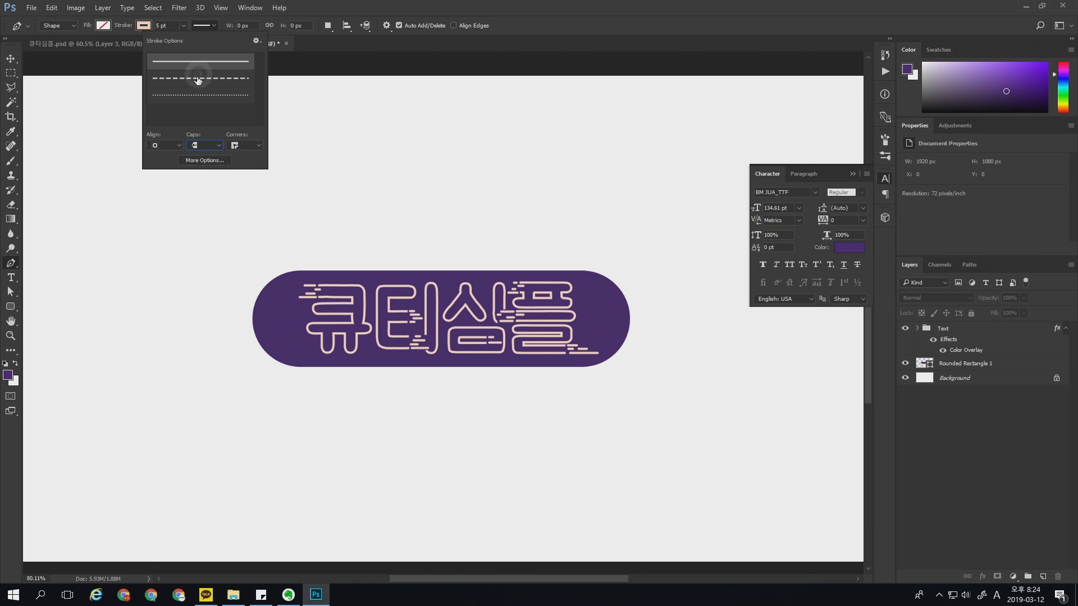
{"action": "left_click", "coordinate": [168, 145]}
{"action": "left_click", "coordinate": [162, 168]}
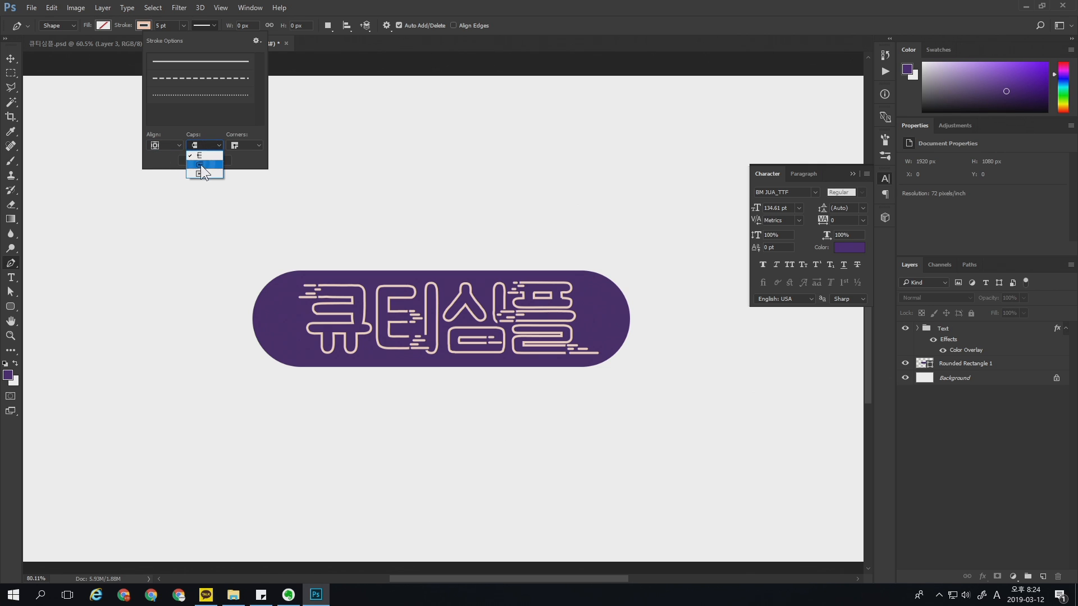
Draw a straight horizontal line about 394 px wide crossing the purple rectangle's upper left edge
{"action": "left_click", "coordinate": [106, 292]}
{"action": "left_click", "coordinate": [106, 293]}
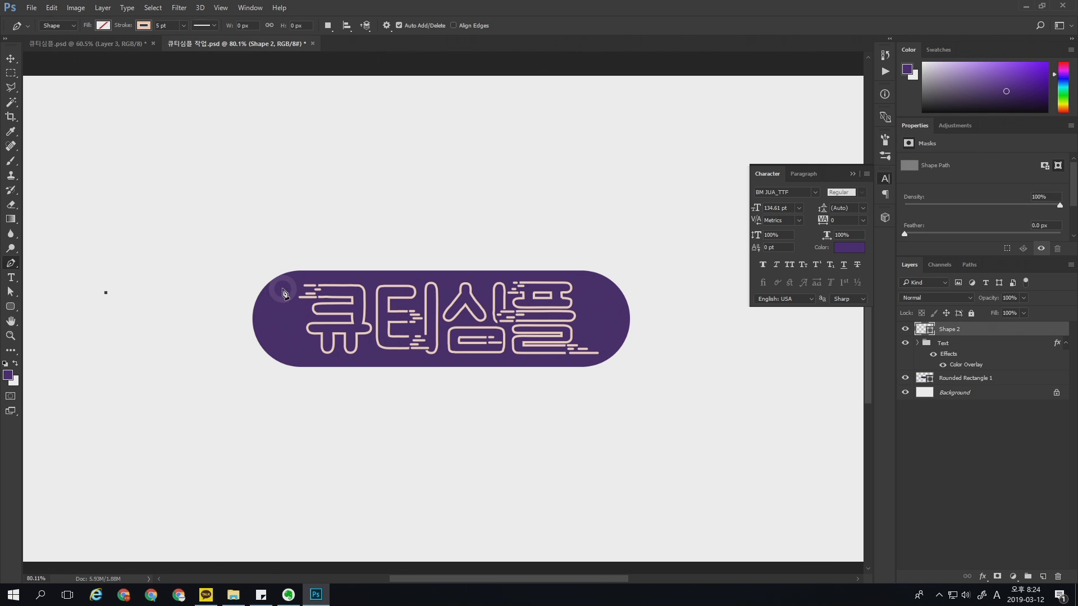
{"action": "left_click", "coordinate": [285, 293]}
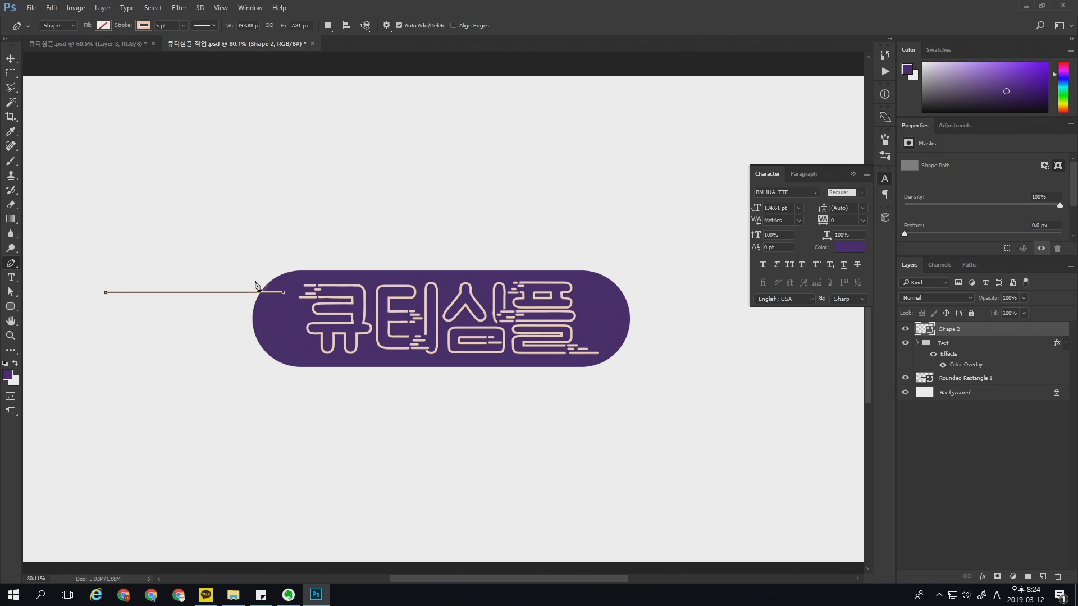
Try a 50 pt stroke width on the new line, and set it to 10 pt
{"action": "left_click", "coordinate": [166, 25]}
{"action": "type", "text": "50"}
{"action": "key", "text": "Return"}
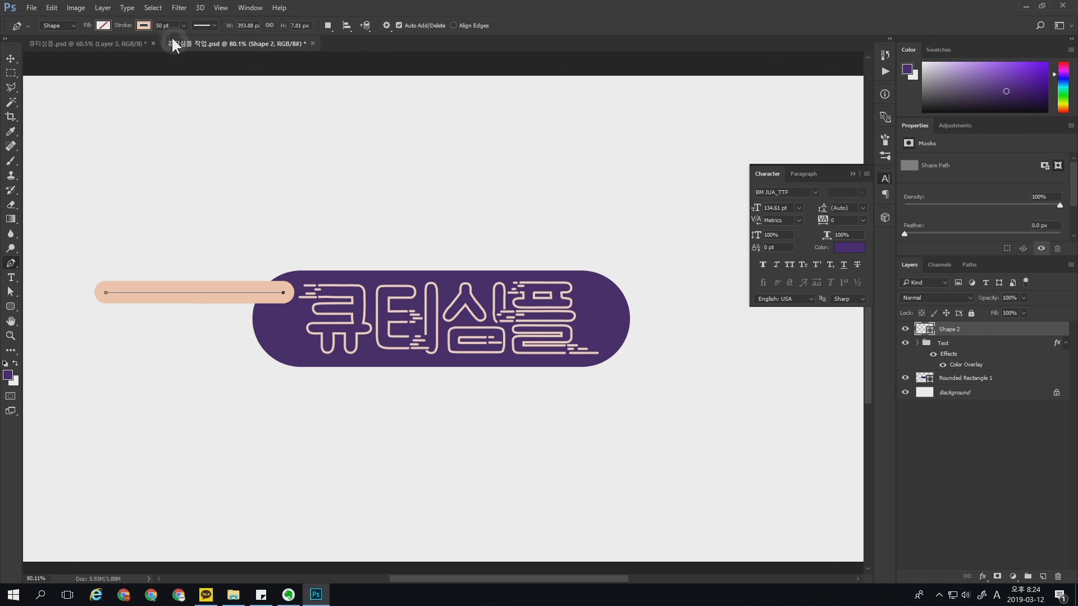
{"action": "type", "text": "10"}
{"action": "key", "text": "Return"}
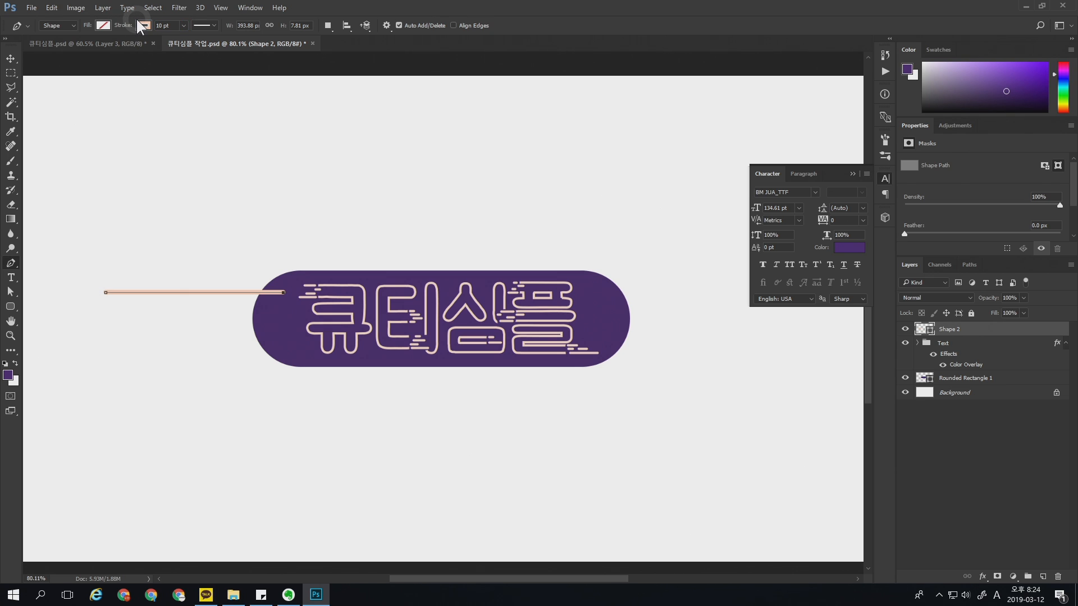
Reposition the line slightly lower, duplicate it below itself and set the copy's stroke width to 30 pt
{"action": "left_click", "coordinate": [11, 59]}
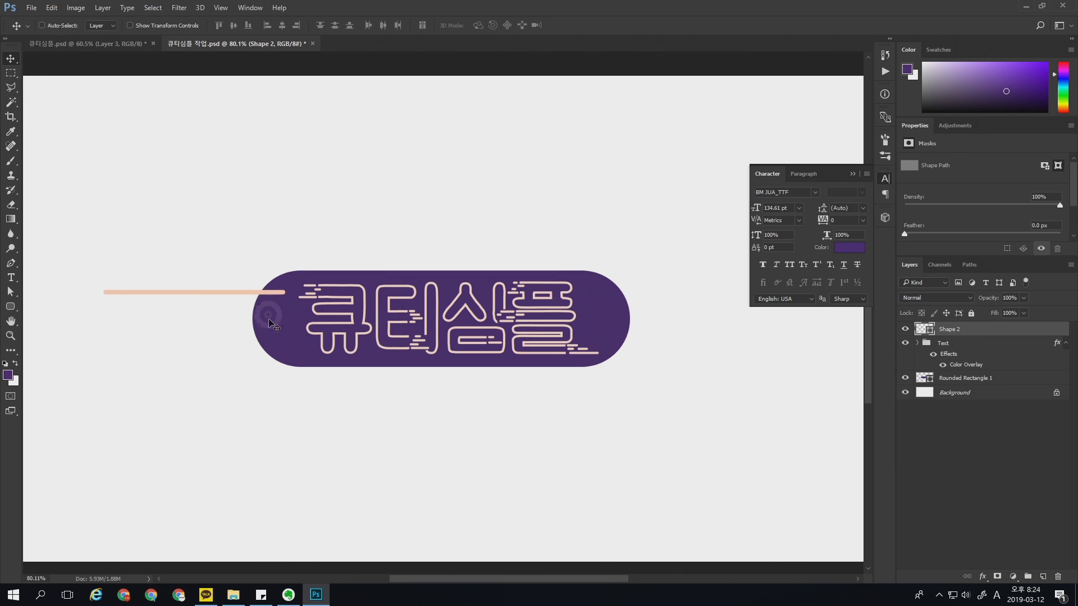
{"action": "left_click_drag", "start_coordinate": [242, 294], "coordinate": [290, 352]}
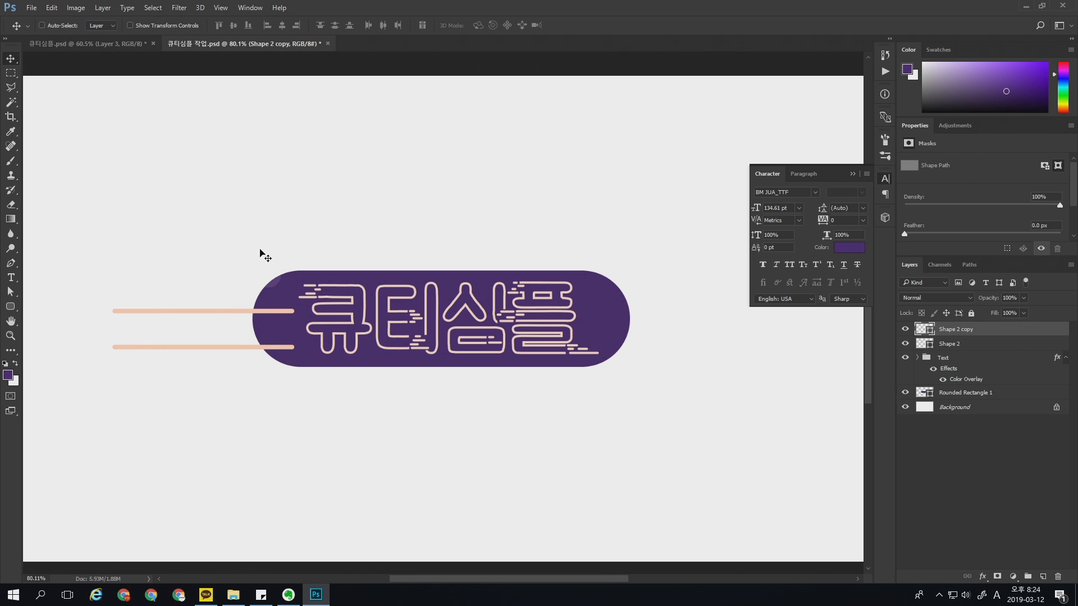
{"action": "key", "text": "p"}
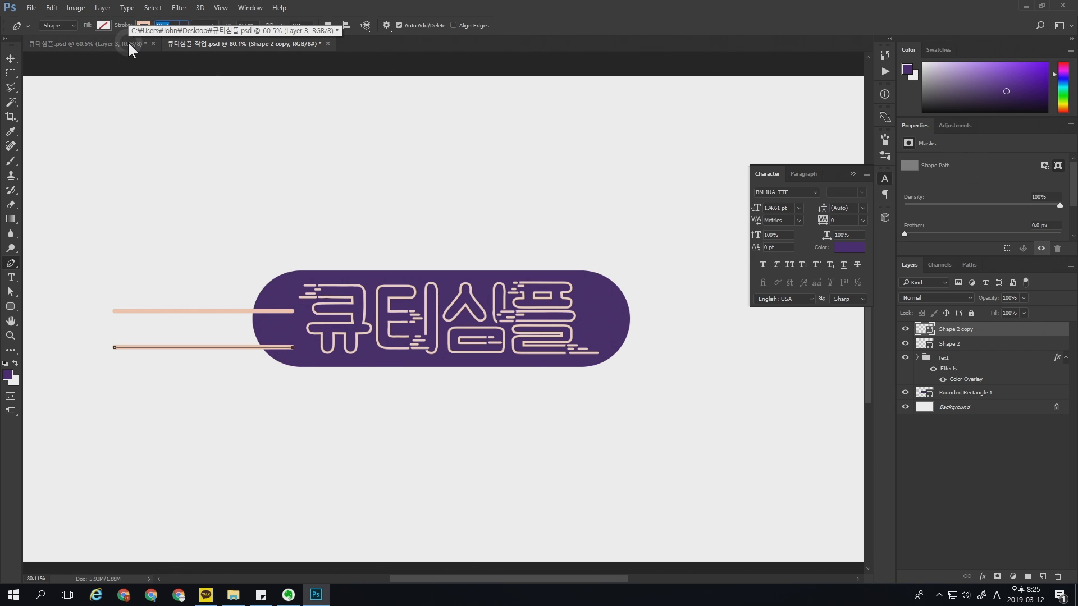
{"action": "type", "text": "30"}
{"action": "key", "text": "Return"}
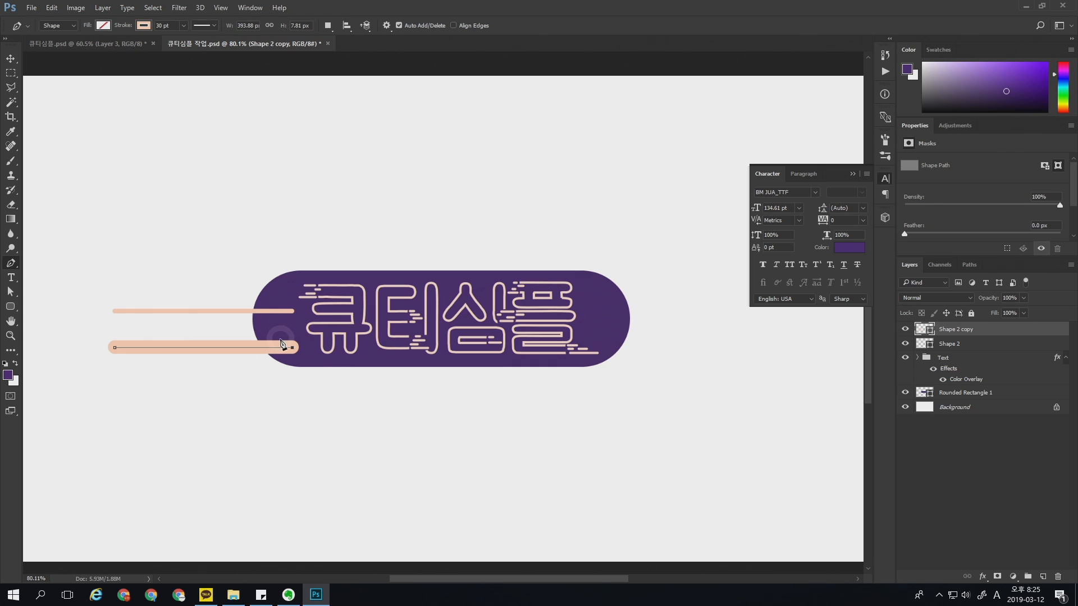
Shift the 30 pt line 40 px to the left
{"action": "key", "text": "v"}
{"action": "key", "text": "shift+Left"}
{"action": "key", "text": "shift+Left"}
{"action": "key", "text": "shift+Left"}
{"action": "key", "text": "shift+Left"}
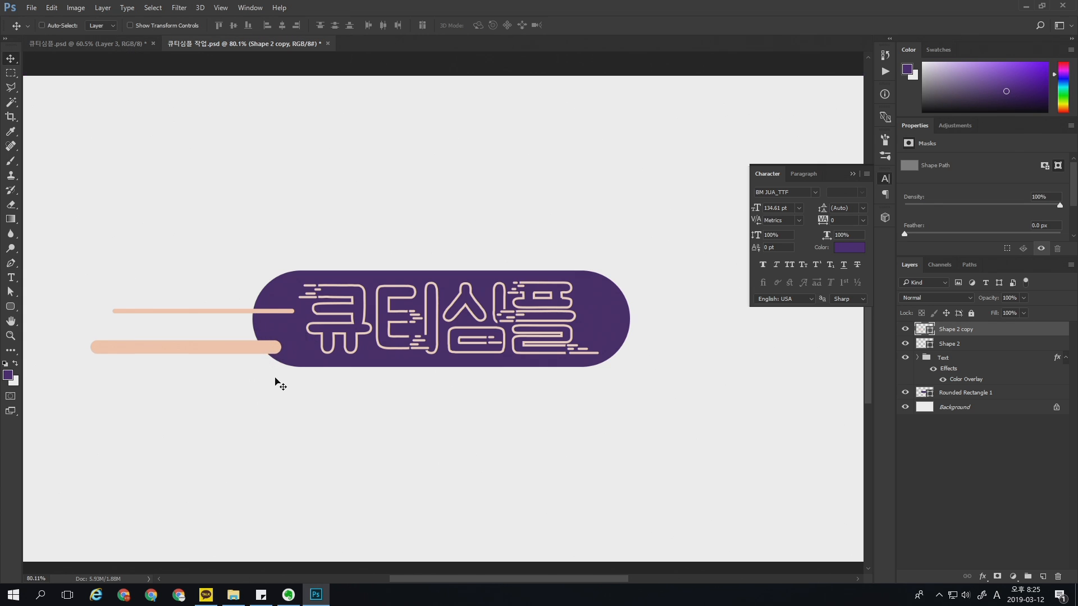
Shorten the 10 pt line by bringing its left end closer to the purple rectangle
{"action": "left_click", "coordinate": [948, 344]}
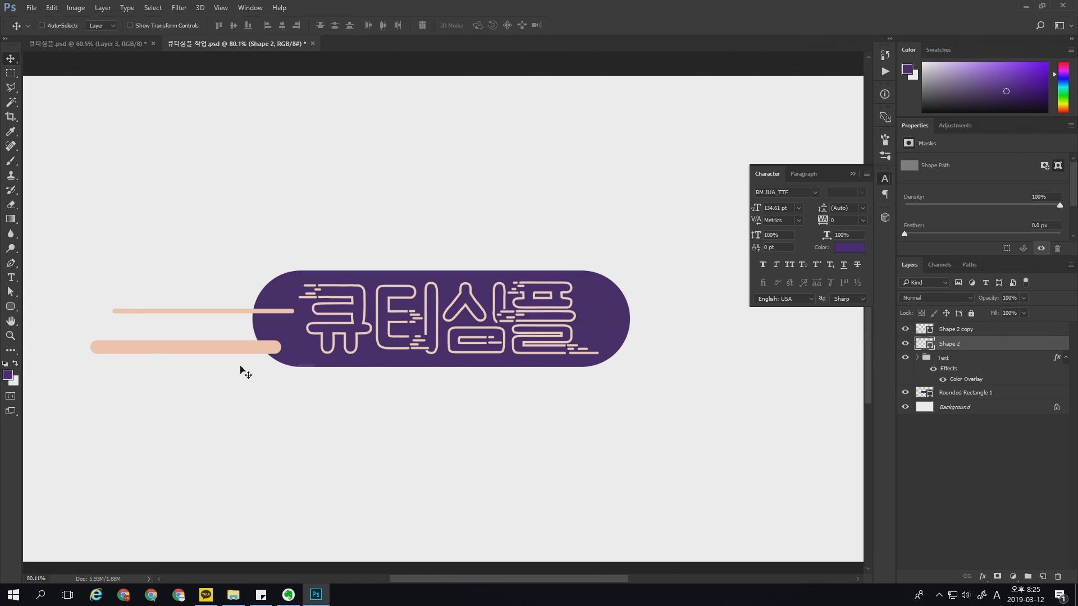
{"action": "key", "text": "a"}
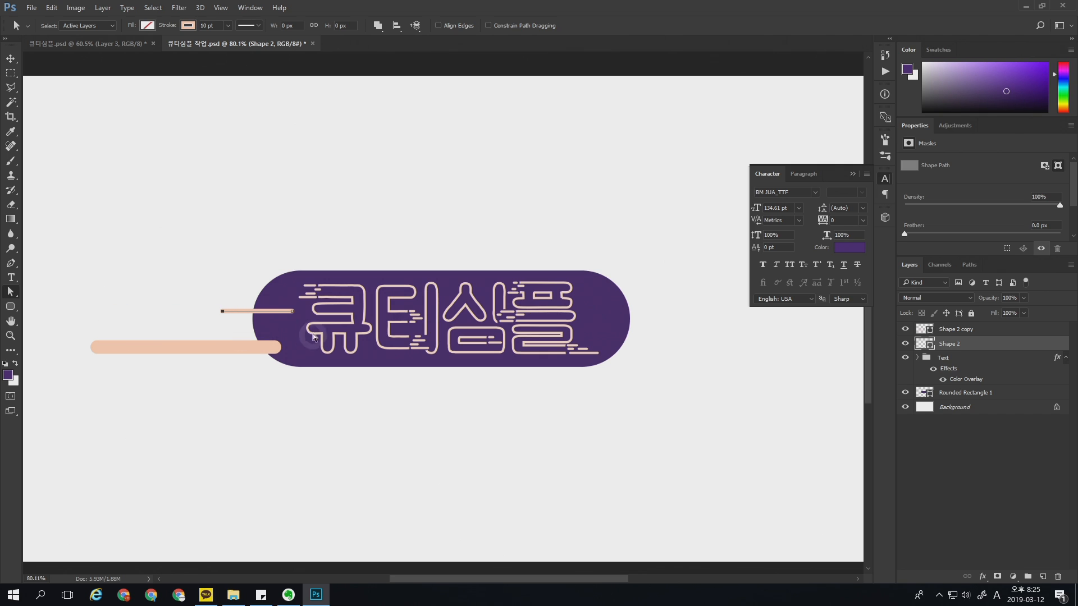
Duplicate the shortened 10 pt line across to the purple rectangle's upper right edge
{"action": "key", "text": "v"}
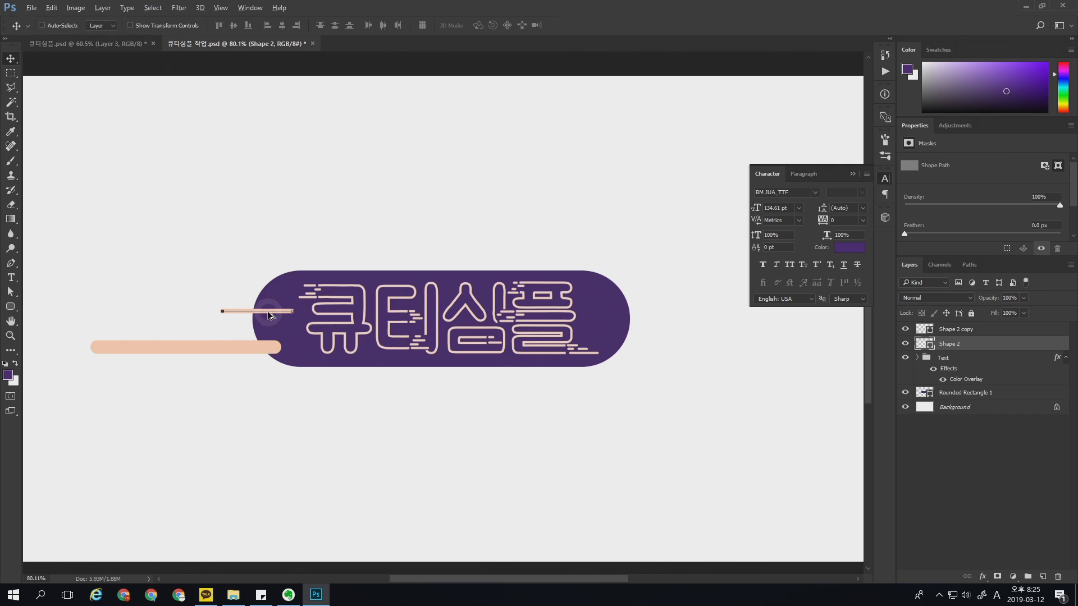
{"action": "left_click_drag", "start_coordinate": [264, 311], "coordinate": [569, 282]}
{"action": "key", "text": "a"}
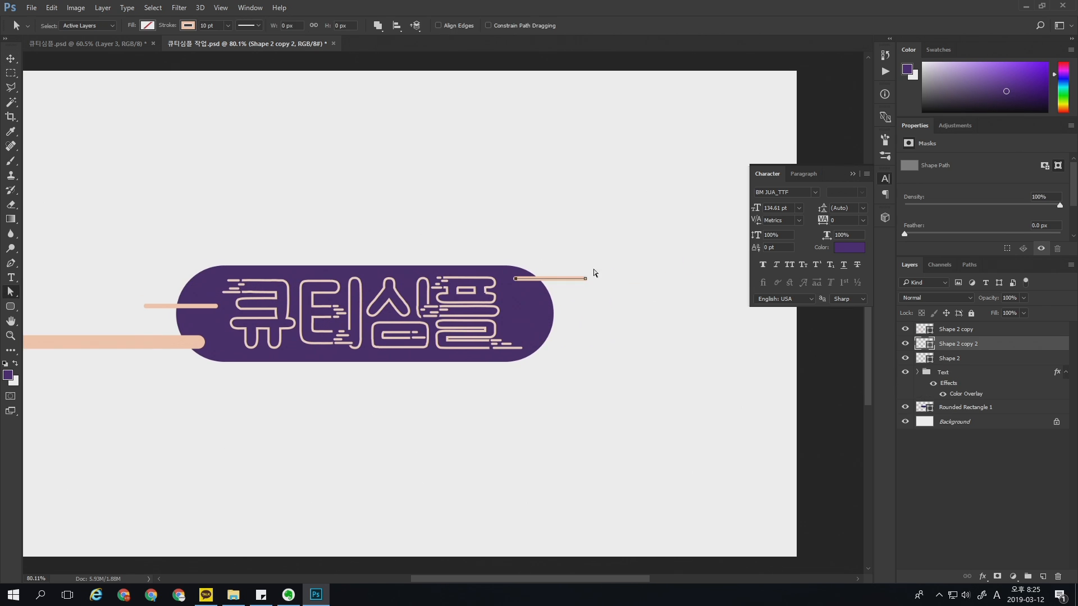
Duplicate the 30 pt peach line across to the right edge of the purple rectangle
{"action": "left_click", "coordinate": [932, 358]}
{"action": "left_click", "coordinate": [905, 358]}
{"action": "left_click", "coordinate": [905, 358]}
{"action": "left_click", "coordinate": [905, 329]}
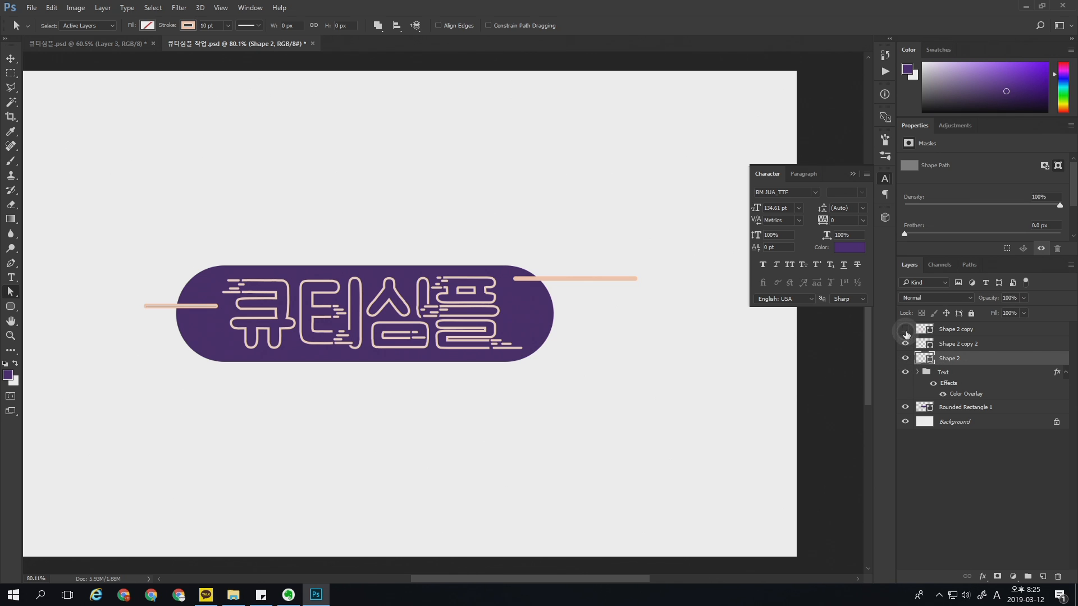
{"action": "left_click", "coordinate": [905, 329]}
{"action": "left_click", "coordinate": [949, 329]}
{"action": "key", "text": "v"}
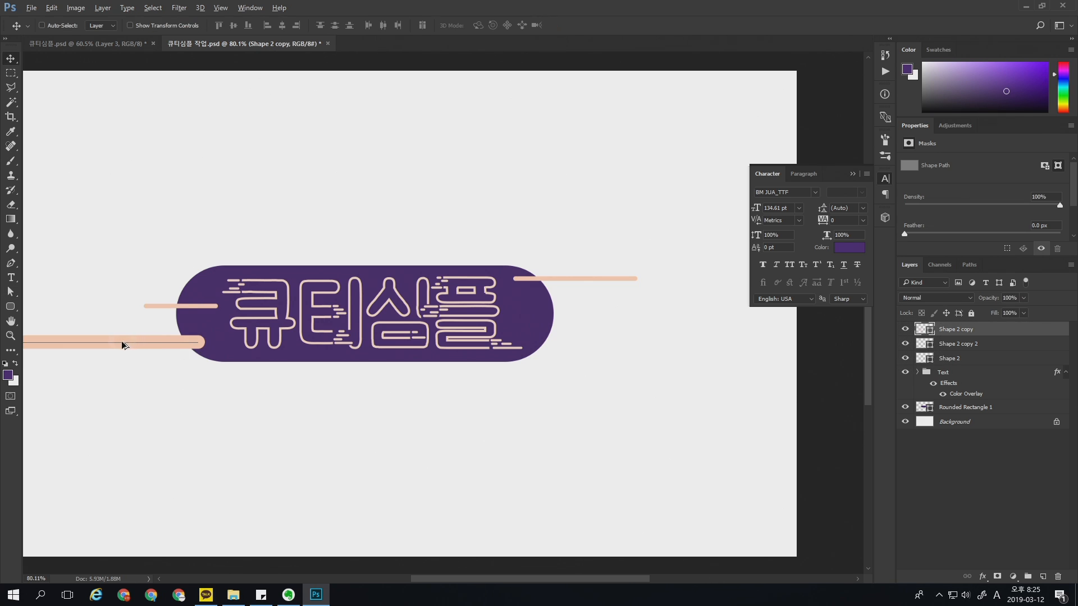
{"action": "left_click_drag", "start_coordinate": [123, 345], "coordinate": [602, 339]}
Shorten the copied thick line at the rectangle's right edge and set its stroke width to 45 pt
{"action": "key", "text": "a"}
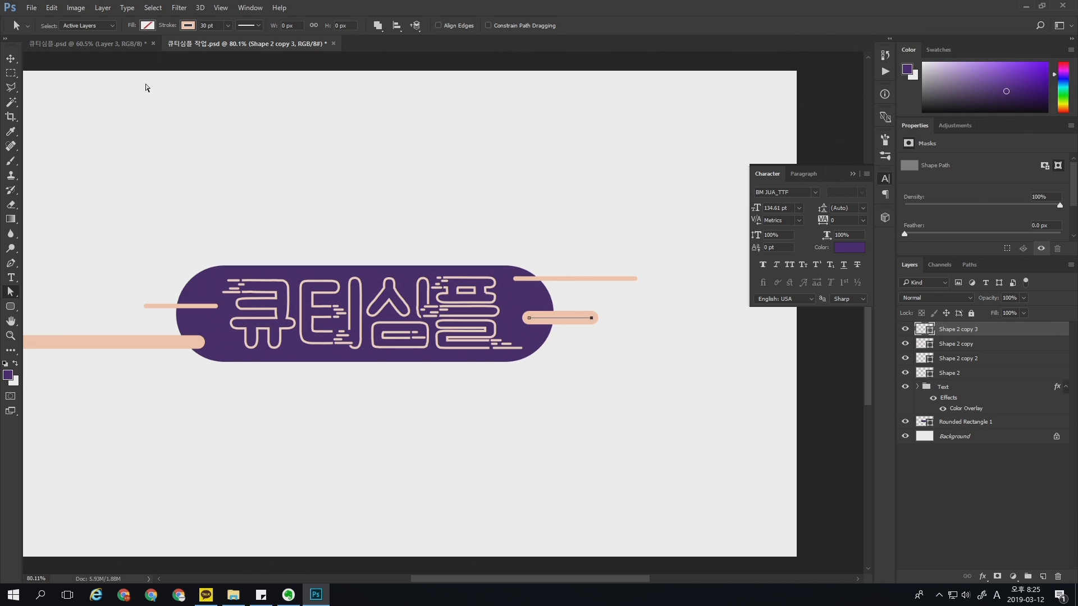
{"action": "left_click", "coordinate": [216, 24]}
{"action": "type", "text": "45"}
{"action": "key", "text": "Return"}
Duplicate the 45 pt line below itself, shorten the copy with a 5 pt stroke and place it close beneath the thick line
{"action": "key", "text": "v"}
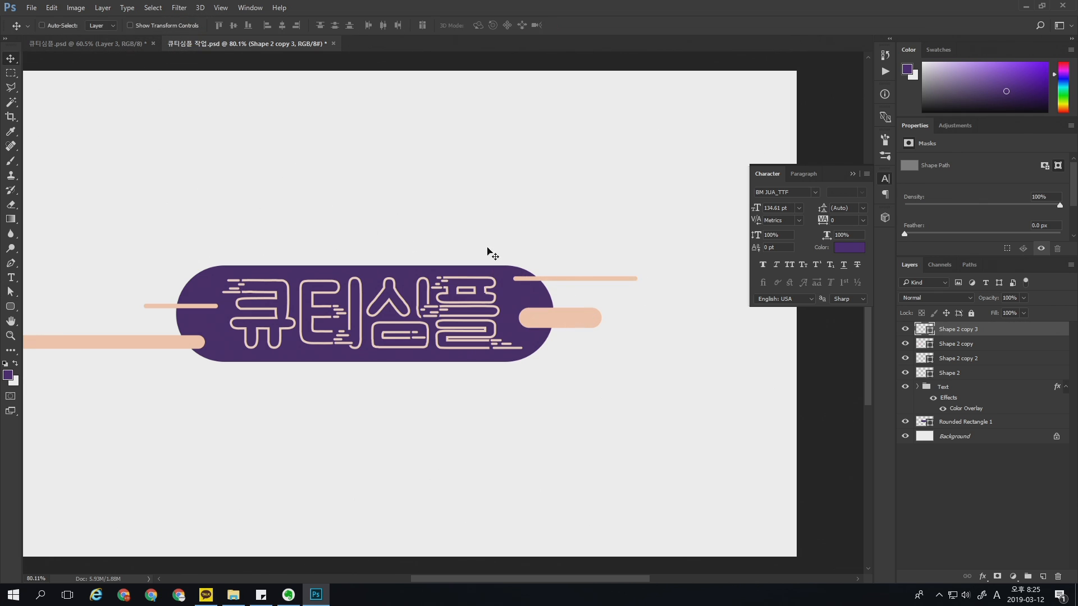
{"action": "left_click_drag", "start_coordinate": [578, 320], "coordinate": [593, 338]}
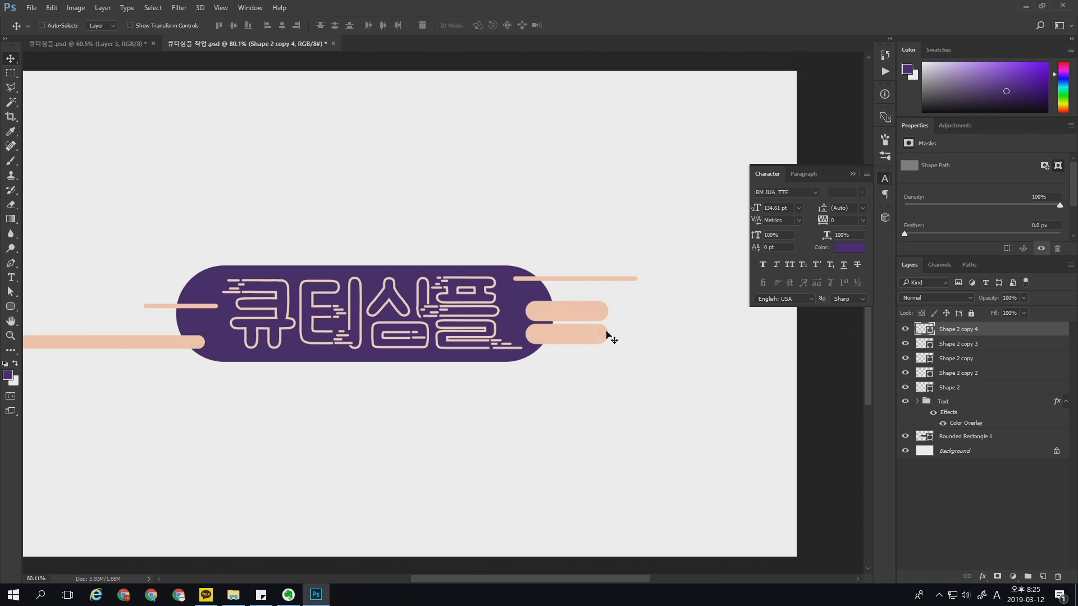
{"action": "key", "text": "a"}
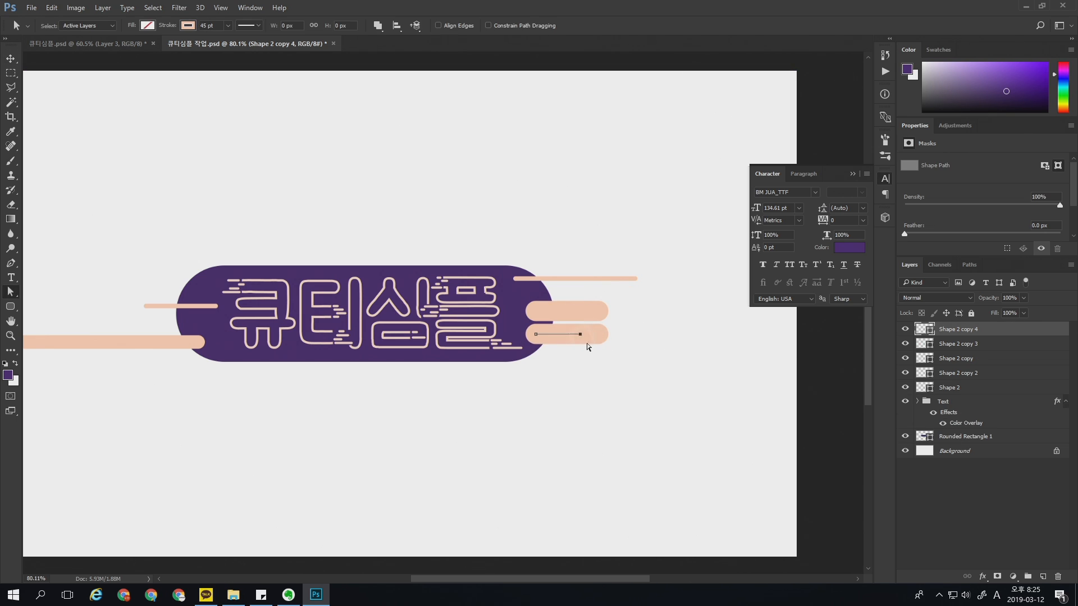
{"action": "left_click_drag", "start_coordinate": [215, 26], "coordinate": [173, 26]}
{"action": "type", "text": "5"}
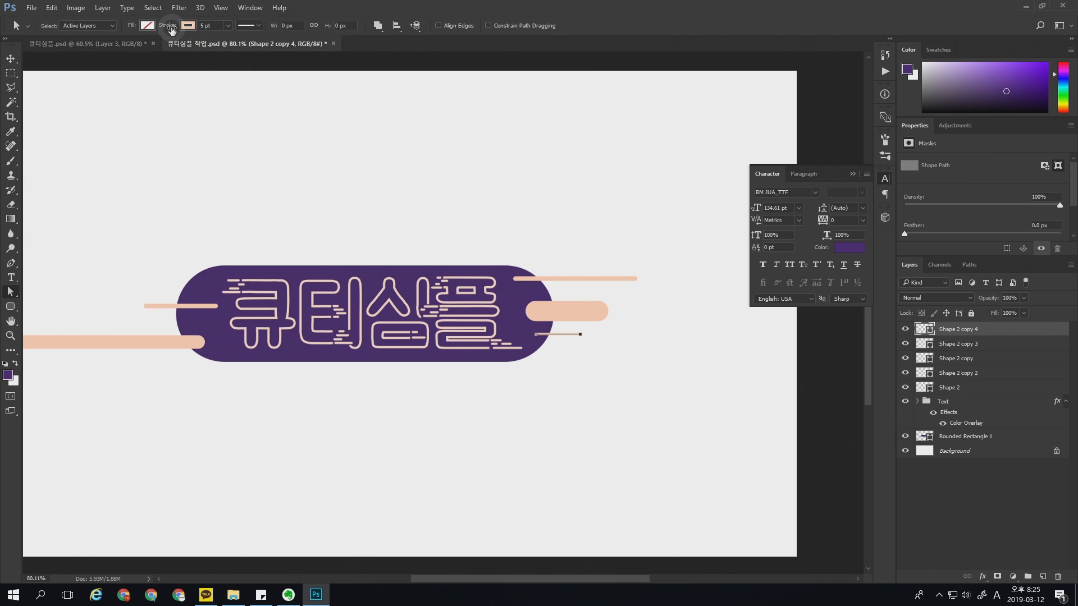
{"action": "key", "text": "Return"}
{"action": "key", "text": "z"}
{"action": "key", "text": "v"}
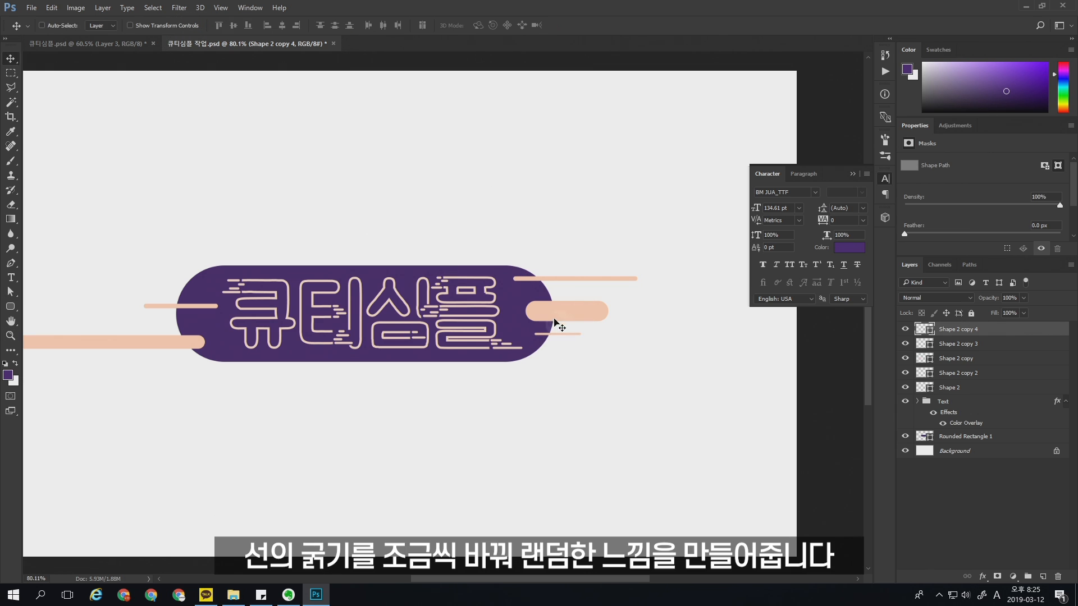
{"action": "left_click_drag", "start_coordinate": [581, 336], "coordinate": [567, 331]}
Convert the locked Background into a regular layer named Layer 0
{"action": "left_click_drag", "start_coordinate": [493, 340], "coordinate": [557, 339]}
{"action": "key", "text": "z"}
{"action": "left_click", "coordinate": [951, 453]}
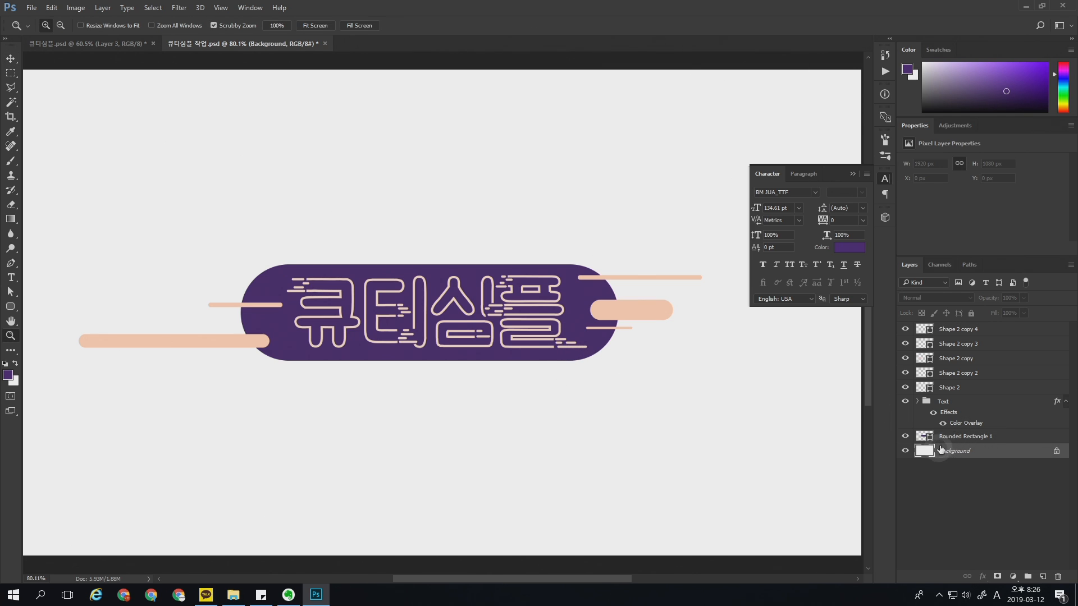
{"action": "left_click", "coordinate": [986, 456]}
{"action": "double_click", "coordinate": [1000, 454]}
{"action": "left_click", "coordinate": [815, 260]}
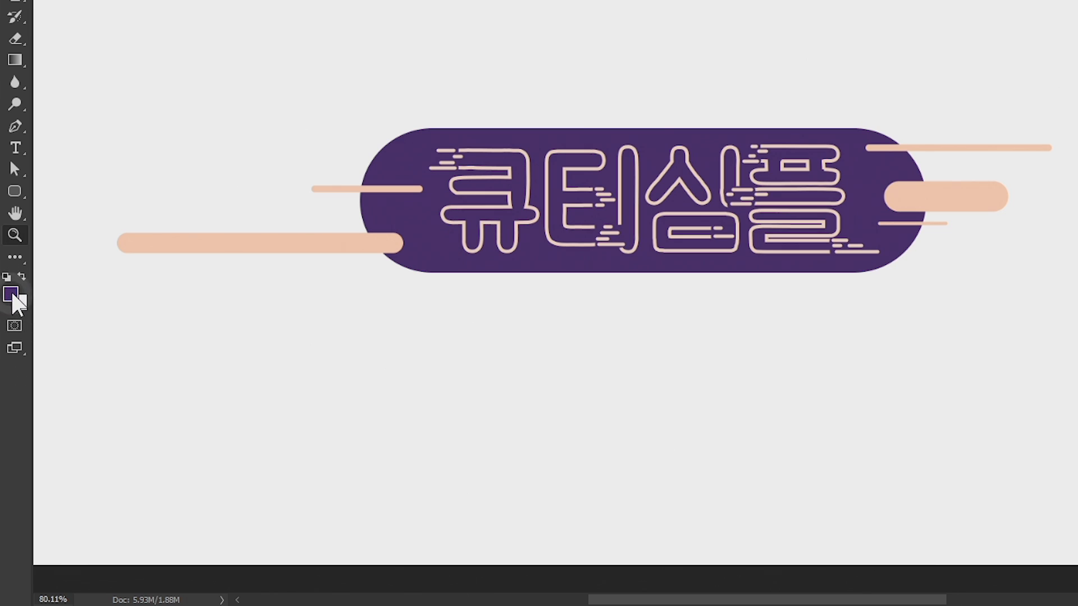
Set the foreground colour to light cream #f7ebe3 and fill Layer 0 with it
{"action": "left_click", "coordinate": [10, 376]}
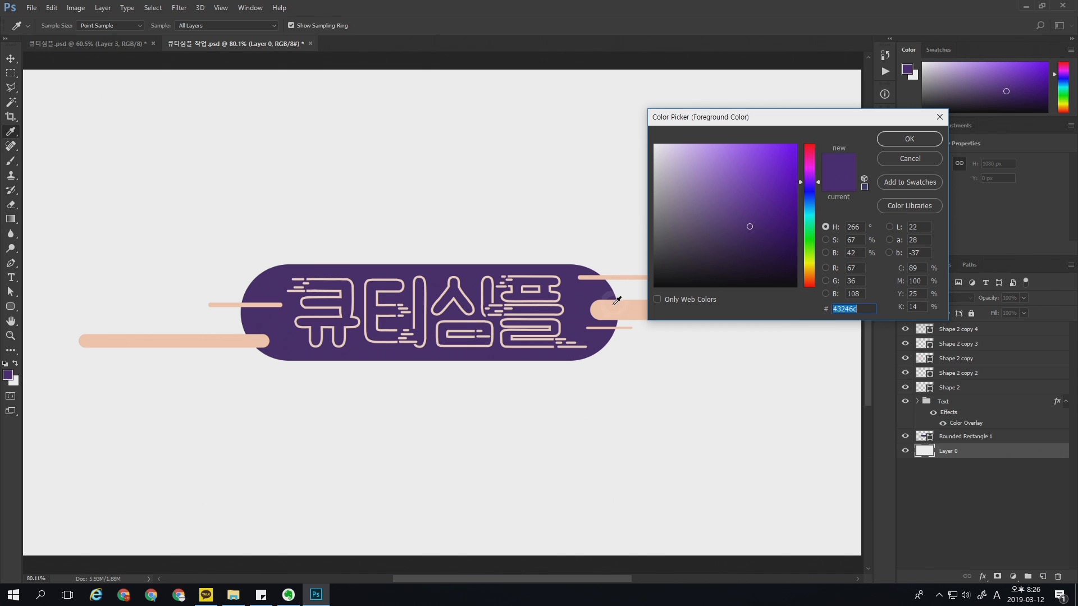
{"action": "left_click", "coordinate": [923, 192]}
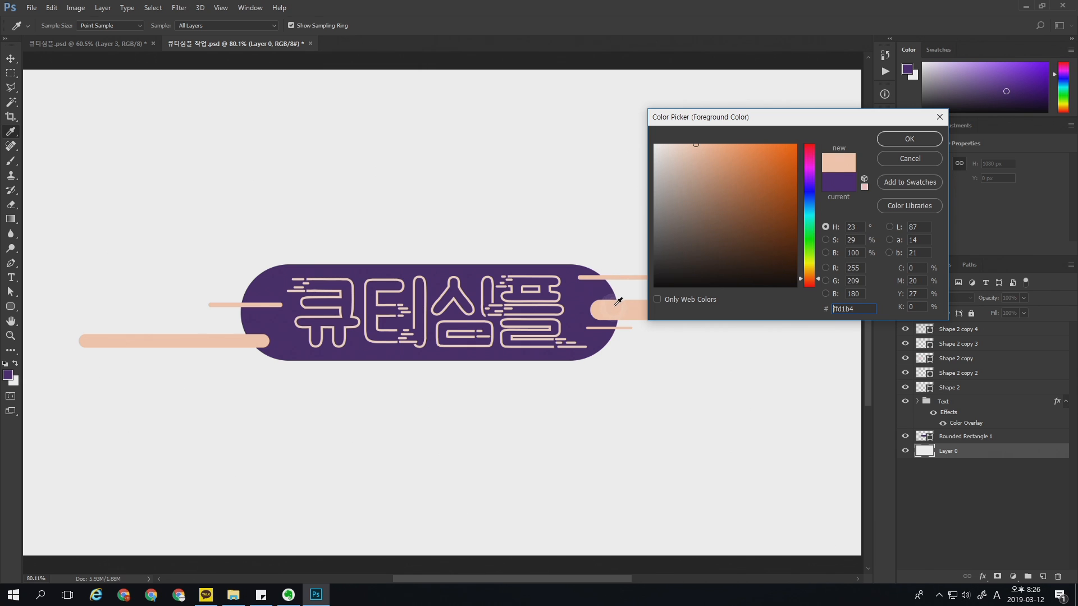
{"action": "left_click", "coordinate": [666, 148]}
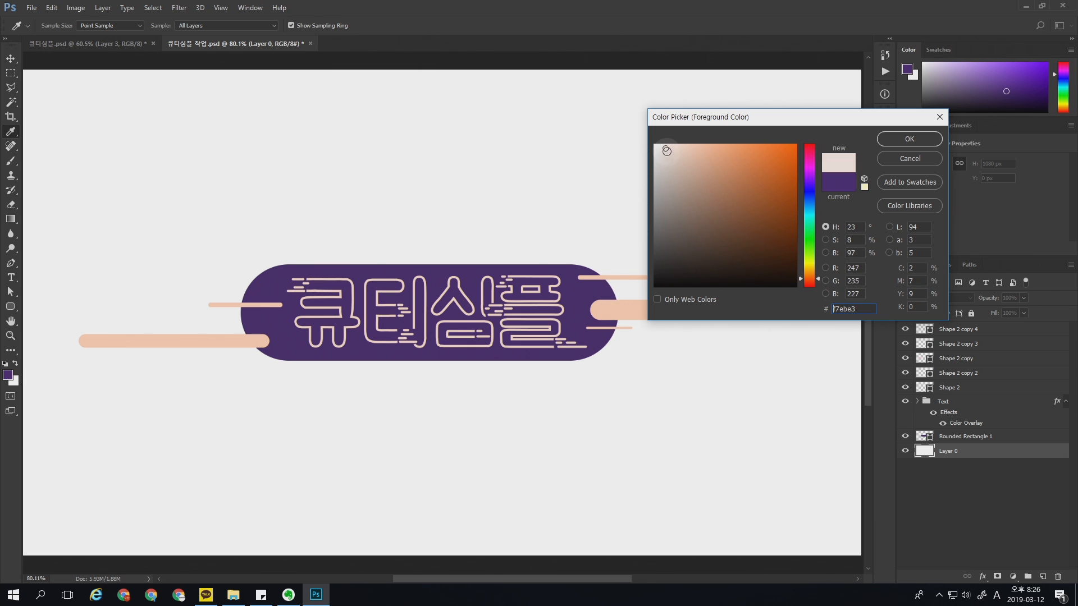
{"action": "left_click", "coordinate": [909, 140]}
{"action": "key", "text": "z"}
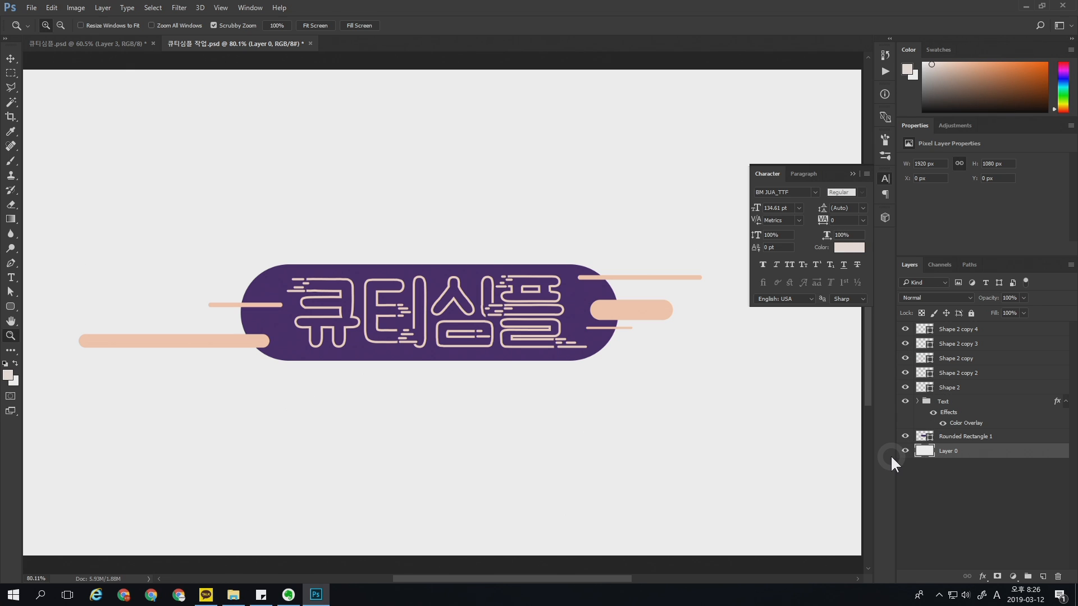
{"action": "key", "text": "alt+Delete"}
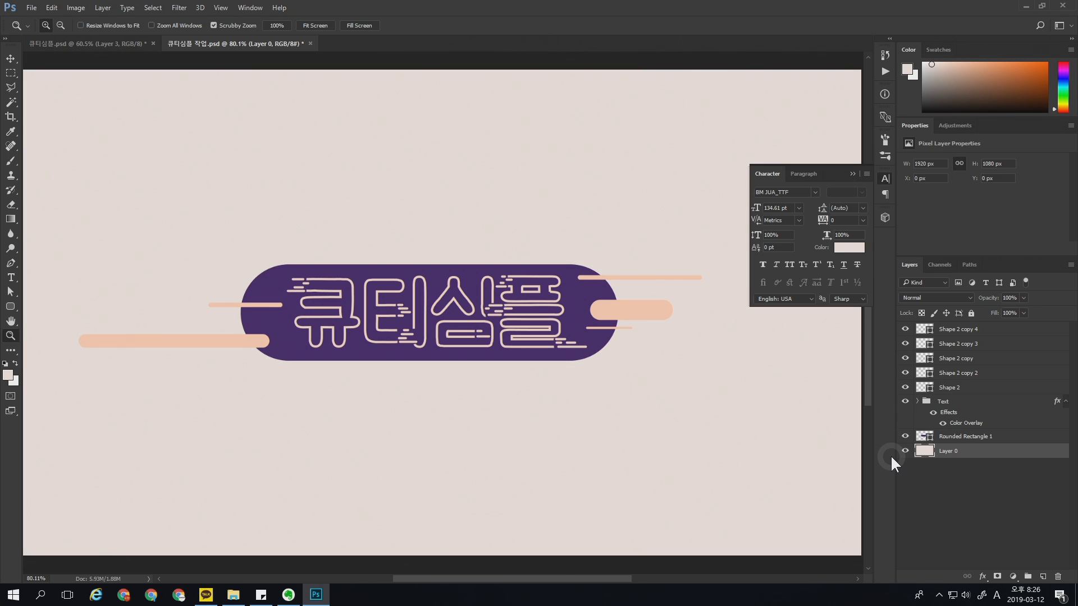
Move all five peach line layers, from Shape 2 to Shape 2 copy 4, into the Text group
{"action": "left_click_drag", "start_coordinate": [506, 349], "coordinate": [535, 349]}
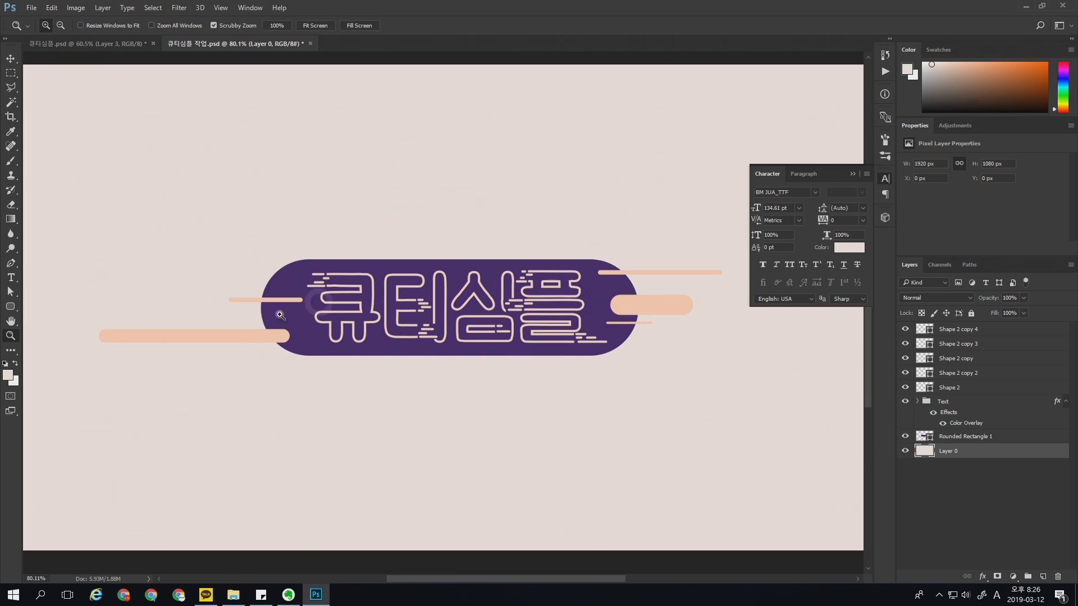
{"action": "left_click", "coordinate": [962, 399]}
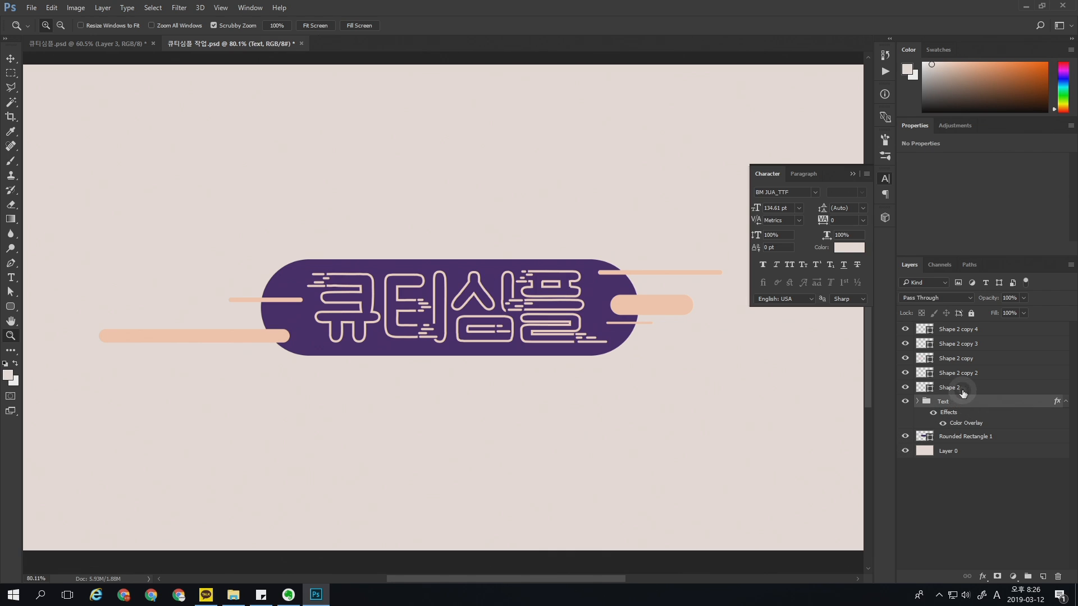
{"action": "left_click", "coordinate": [962, 389]}
{"action": "left_click", "coordinate": [956, 330], "text": "shift"}
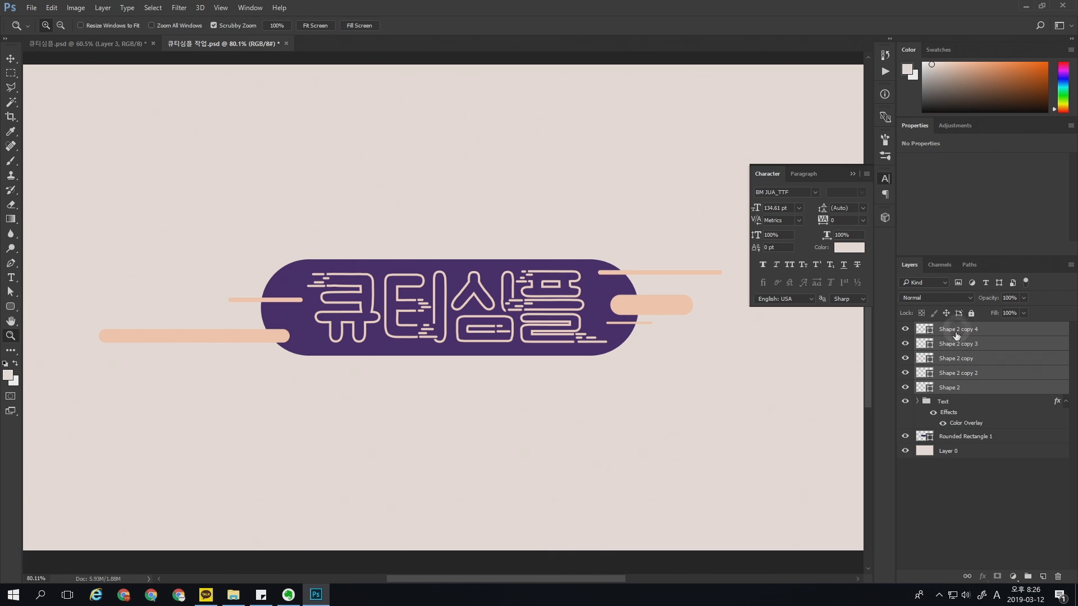
{"action": "left_click_drag", "start_coordinate": [957, 336], "coordinate": [953, 401]}
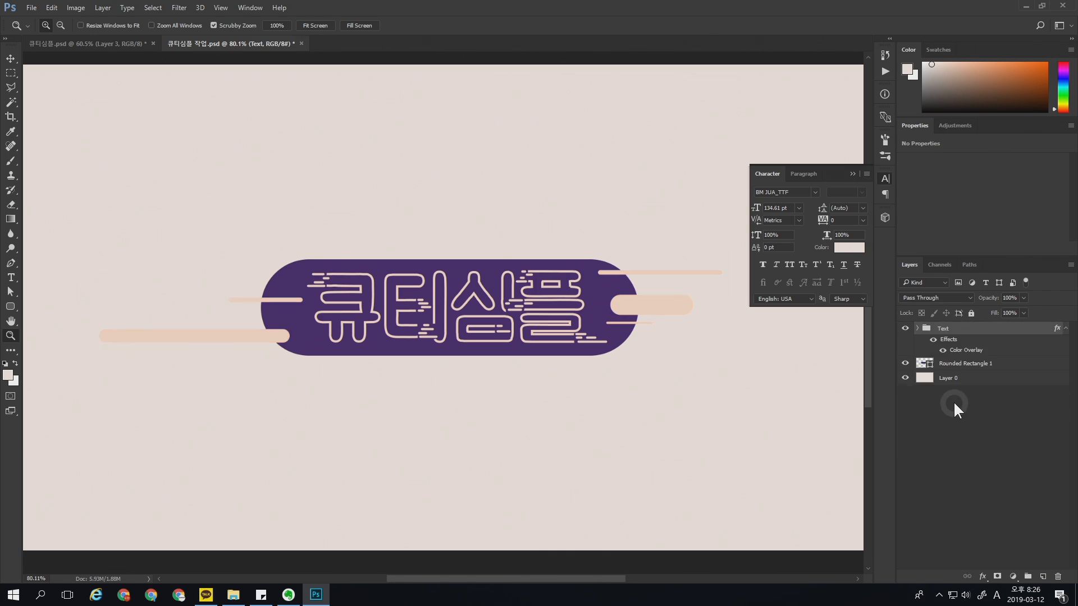
Change the Text group's Color Overlay to the deeper peach #fcc8a6
{"action": "double_click", "coordinate": [971, 333]}
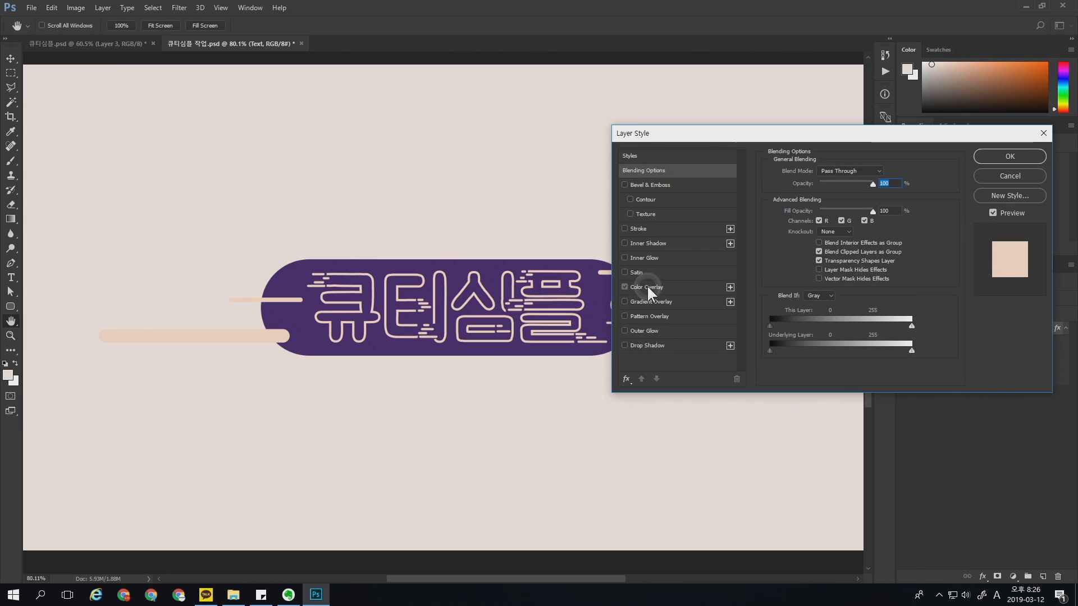
{"action": "left_click_drag", "start_coordinate": [872, 139], "coordinate": [911, 102]}
{"action": "left_click", "coordinate": [924, 134]}
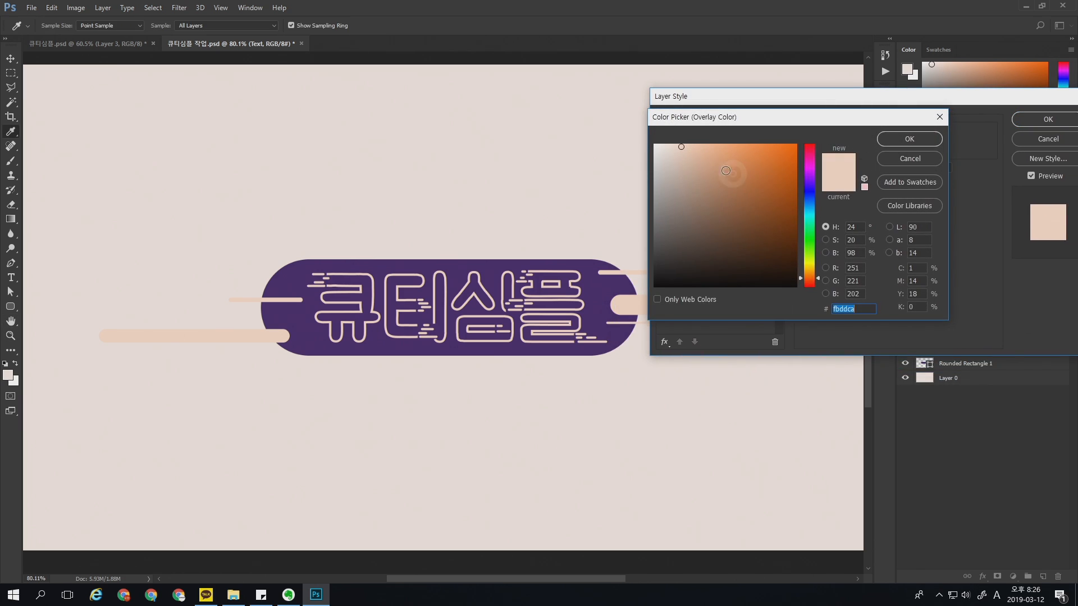
{"action": "left_click", "coordinate": [701, 148]}
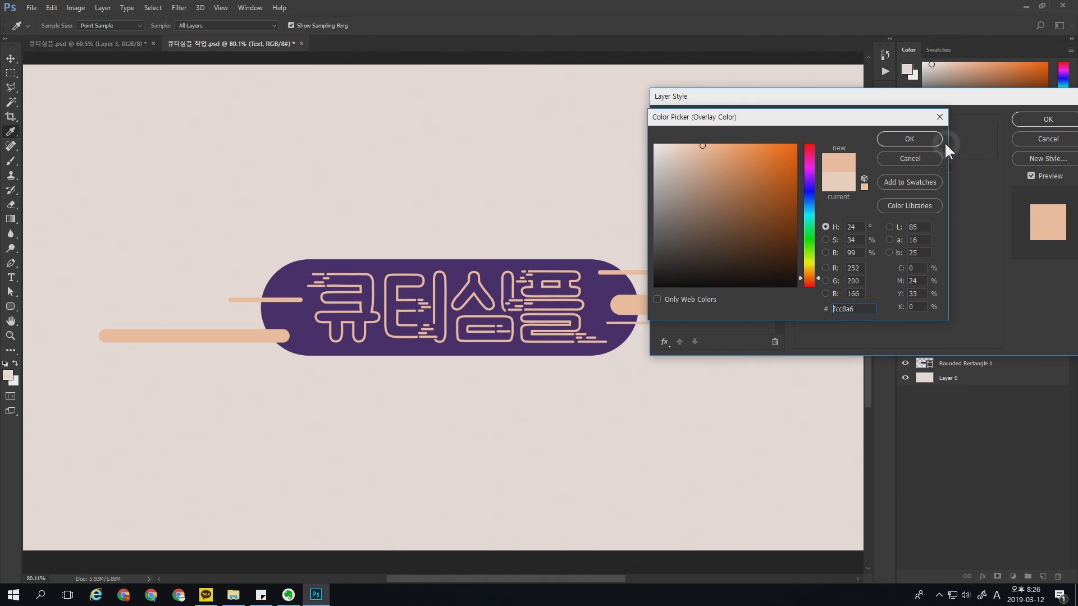
{"action": "key", "text": "z"}
{"action": "left_click", "coordinate": [910, 139]}
{"action": "left_click", "coordinate": [1048, 119]}
Add the text SUBTITLE in purple with the THEFACESHOP handwriting font, centred above the rounded rectangle
{"action": "left_click", "coordinate": [949, 475]}
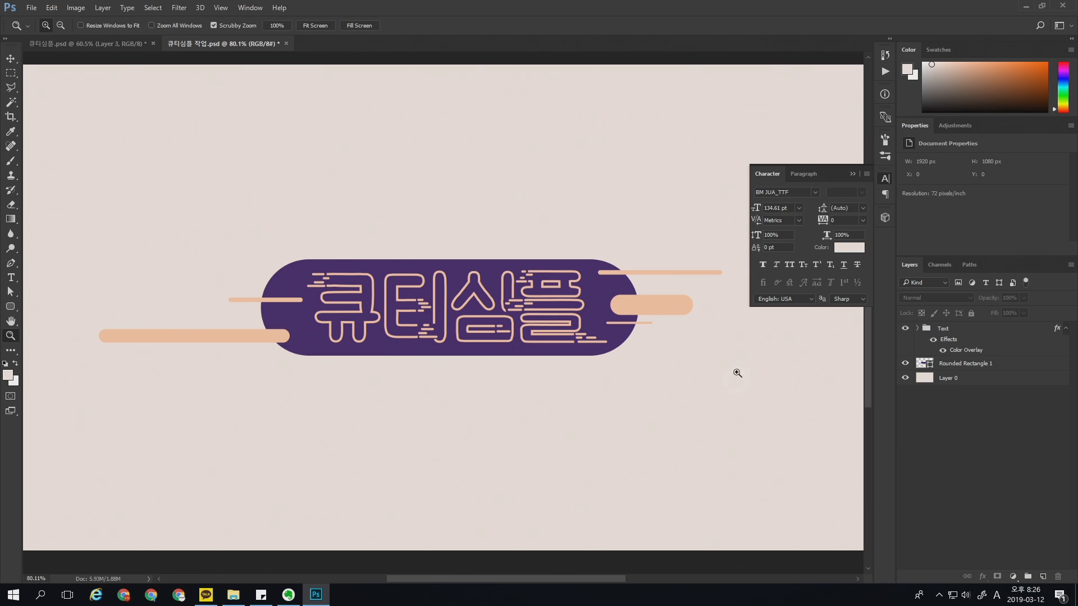
{"action": "key", "text": "t"}
{"action": "left_click", "coordinate": [392, 240]}
{"action": "left_click", "coordinate": [815, 192]}
{"action": "left_click_drag", "start_coordinate": [968, 240], "coordinate": [966, 362]}
{"action": "left_click", "coordinate": [825, 437]}
{"action": "left_click", "coordinate": [843, 248]}
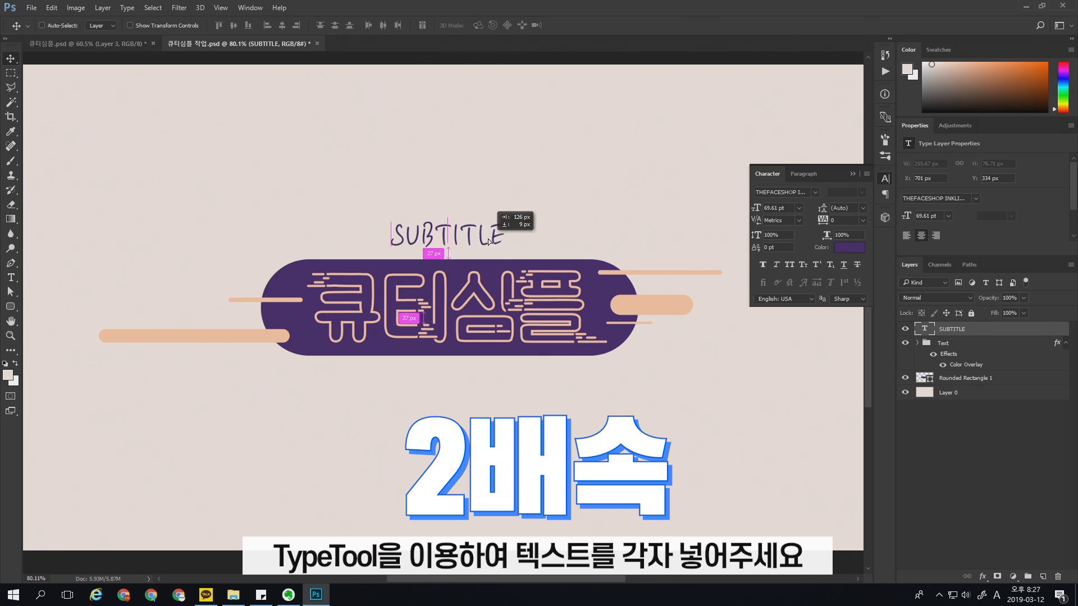
Duplicate the subtitle near the canvas's lower edge and change its text to the creator-name hashtag followed by #SIMPLE #TITLE
{"action": "scroll", "coordinate": [443, 281], "scroll_direction": "down", "scroll_amount": 1}
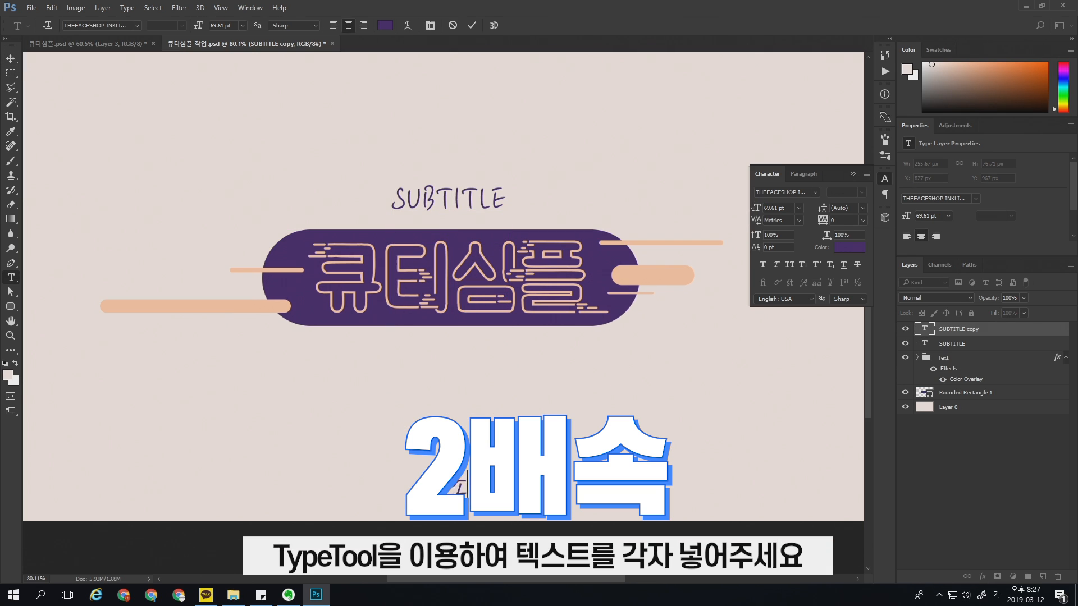
{"action": "type", "text": "nKOBA  #SIMPLE  #TITLE"}
{"action": "key", "text": "ctrl+Return"}
{"action": "key", "text": "v"}
{"action": "left_click", "coordinate": [815, 192]}
{"action": "left_click", "coordinate": [815, 192]}
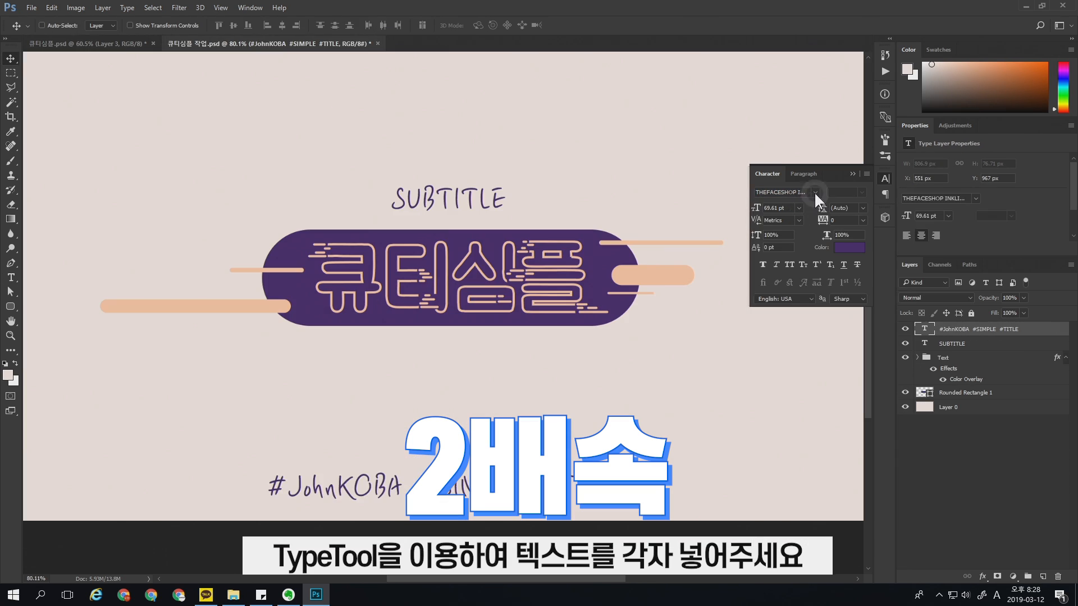
Scale down the hashtag line and keep it centred near the canvas's lower edge
{"action": "key", "text": "ctrl+t"}
{"action": "left_click_drag", "start_coordinate": [630, 507], "coordinate": [545, 498]}
{"action": "key", "text": "Return"}
{"action": "left_click", "coordinate": [967, 345]}
{"action": "left_click_drag", "start_coordinate": [582, 354], "coordinate": [561, 354]}
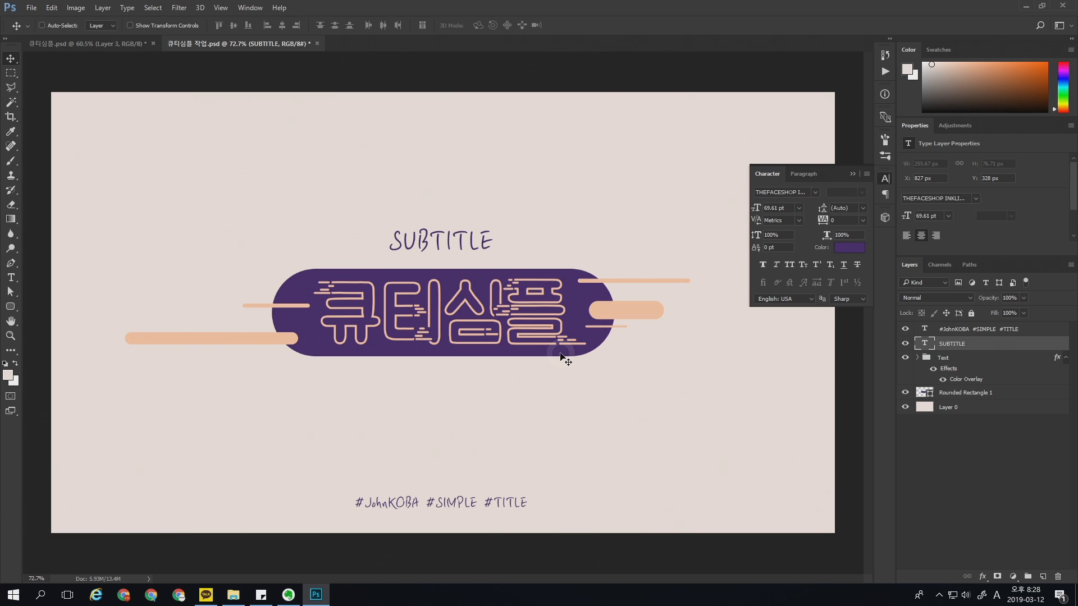
Open the accessory image ACC Storke.png
{"action": "key", "text": "c"}
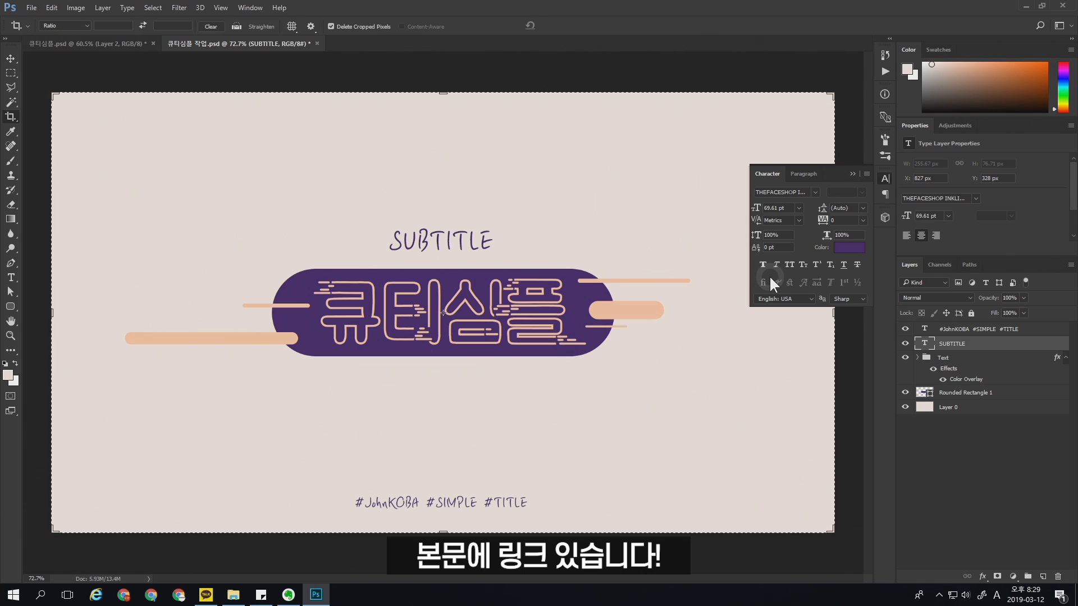
{"action": "left_click", "coordinate": [31, 8]}
{"action": "left_click", "coordinate": [56, 34]}
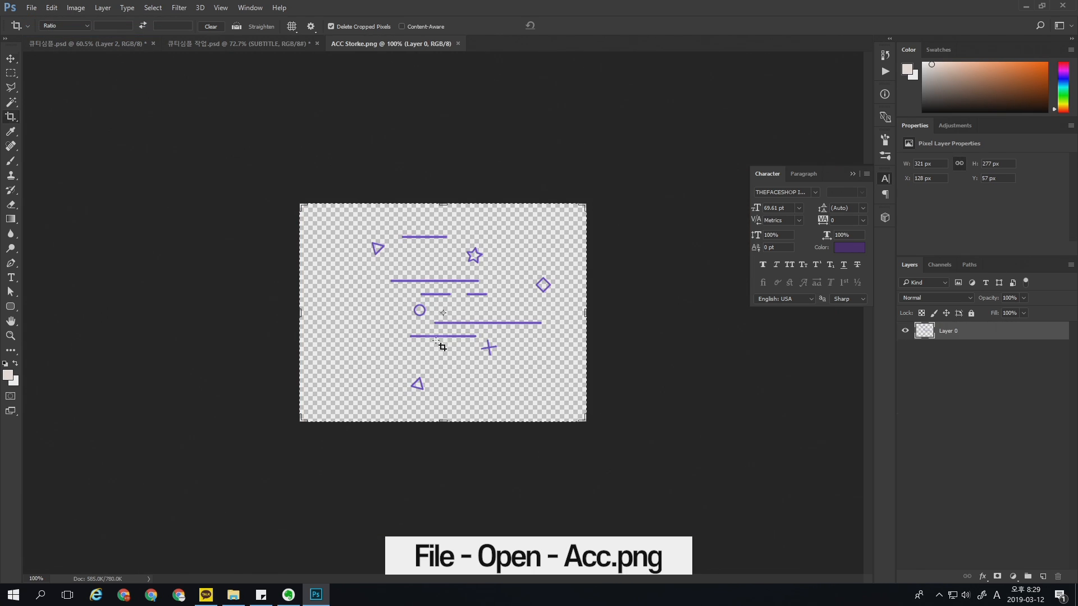
Copy the purple lines-and-shapes artwork from ACC Storke.png into the title document, over the rounded rectangle's right end
{"action": "key", "text": "v"}
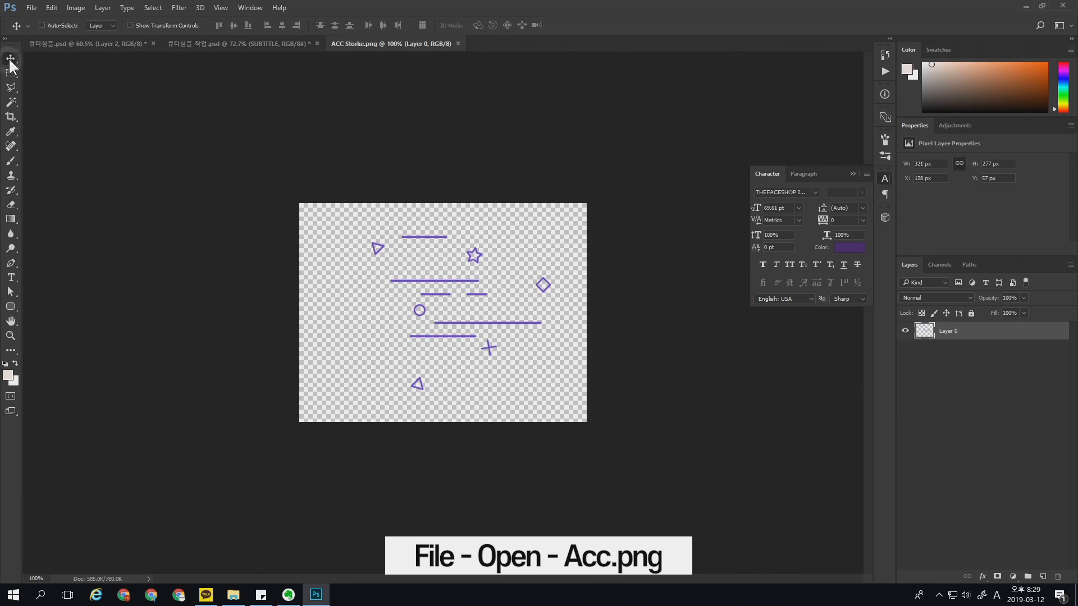
{"action": "mouse_move", "coordinate": [463, 298]}
{"action": "left_mouse_down"}
{"action": "mouse_move", "coordinate": [467, 318]}
{"action": "mouse_move", "coordinate": [446, 294]}
{"action": "mouse_move", "coordinate": [455, 315]}
{"action": "mouse_move", "coordinate": [421, 217]}
{"action": "mouse_move", "coordinate": [307, 95]}
{"action": "left_mouse_up"}
{"action": "left_click", "coordinate": [242, 44]}
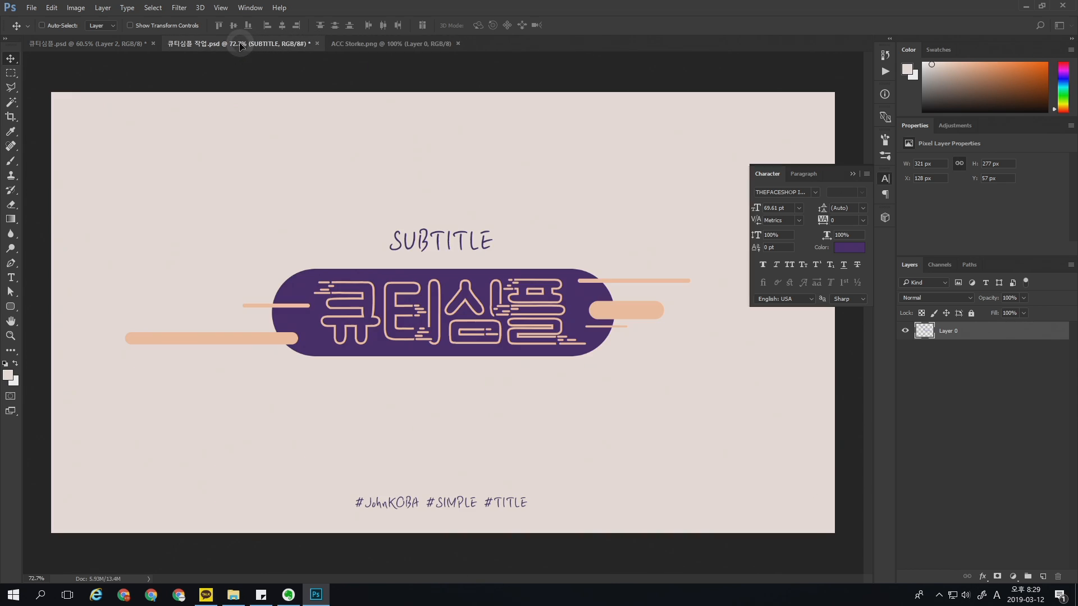
{"action": "left_click_drag", "start_coordinate": [238, 52], "coordinate": [635, 372]}
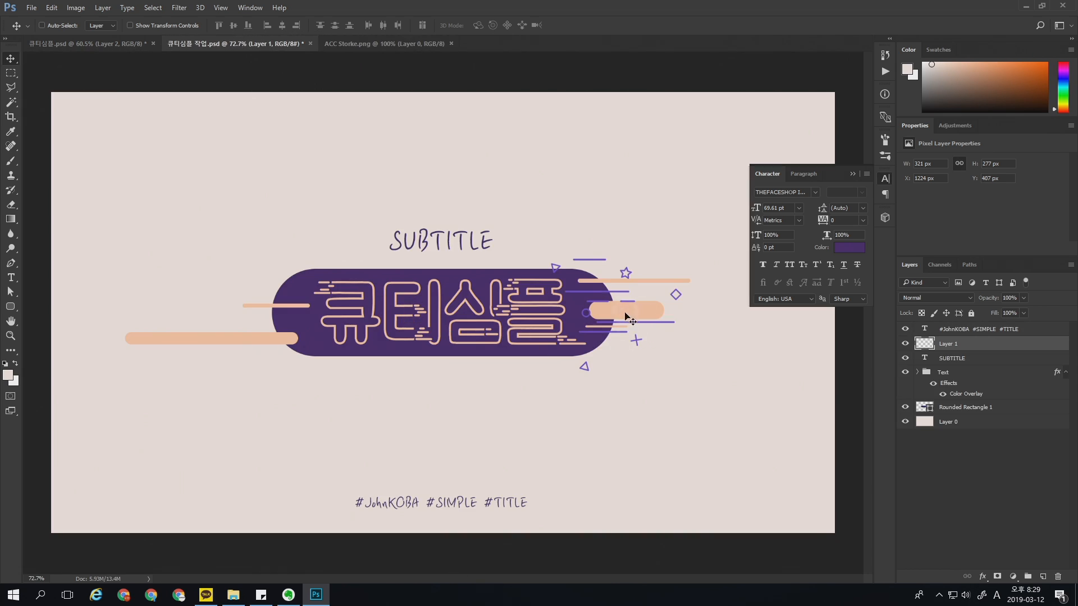
Position the lines-and-shapes artwork beside the rectangle's right end and place its layer directly above Layer 0
{"action": "left_click_drag", "start_coordinate": [611, 331], "coordinate": [677, 328]}
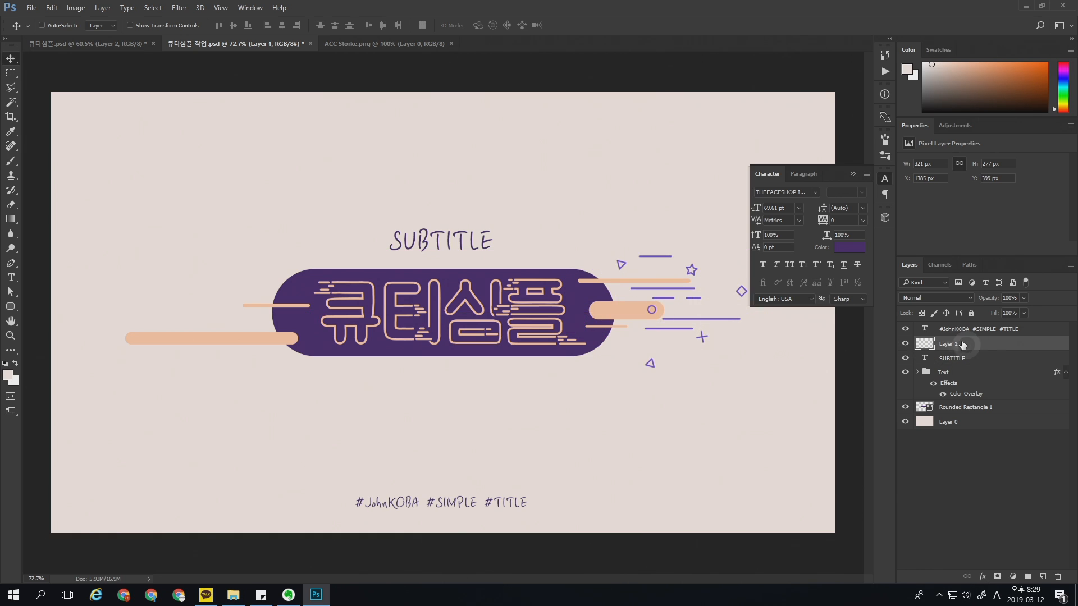
{"action": "left_click_drag", "start_coordinate": [960, 346], "coordinate": [962, 430]}
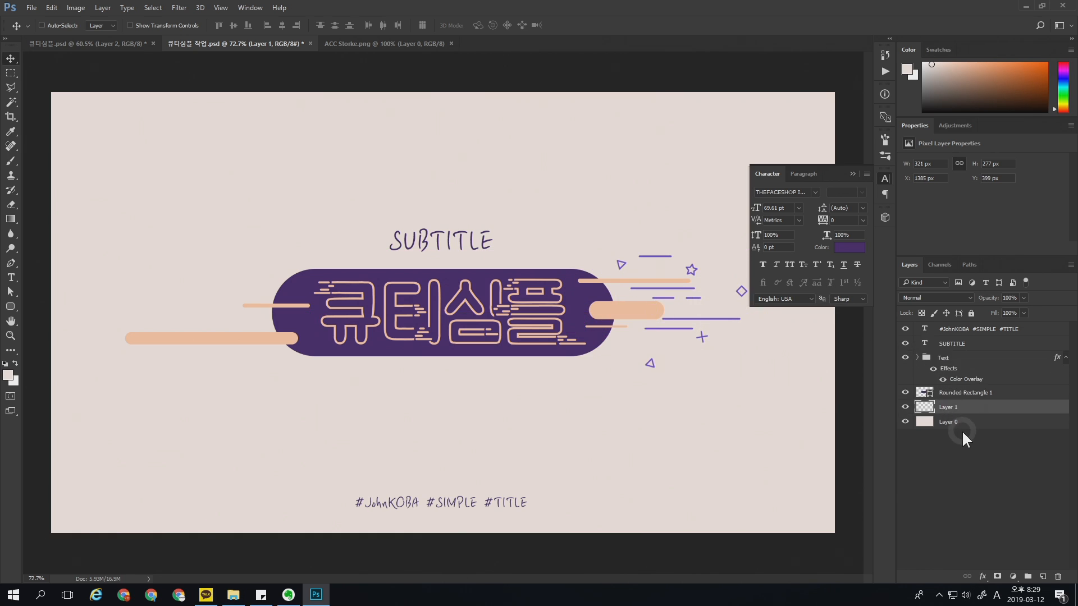
{"action": "mouse_move", "coordinate": [725, 324]}
{"action": "left_mouse_down"}
{"action": "mouse_move", "coordinate": [724, 311]}
{"action": "mouse_move", "coordinate": [729, 336]}
{"action": "left_mouse_up"}
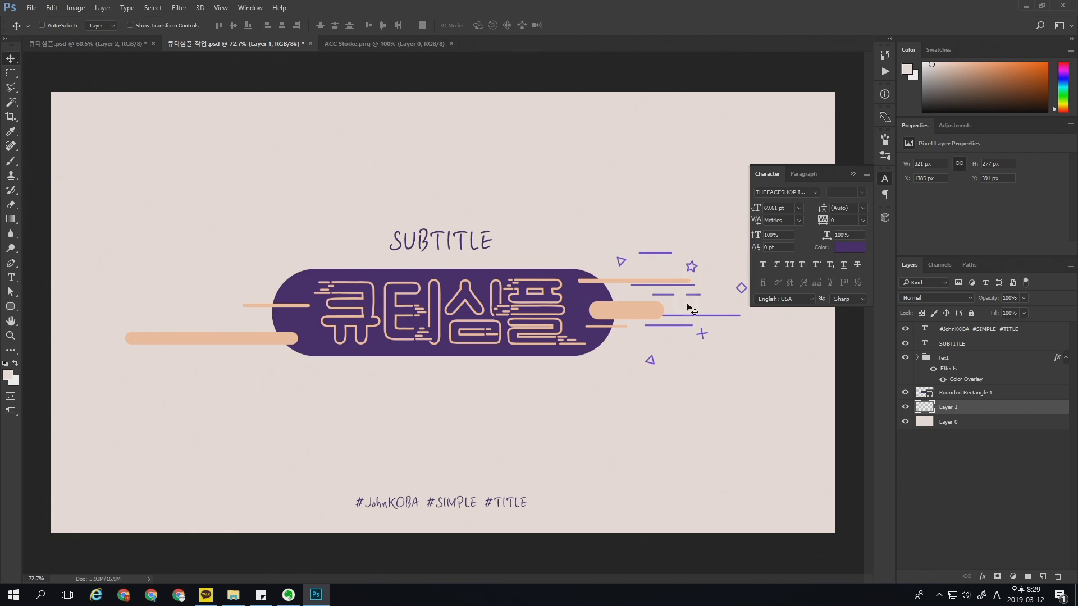
Duplicate the lines-and-shapes artwork to the rounded rectangle's other end and flip the copy both horizontally and vertically
{"action": "left_click_drag", "start_coordinate": [708, 310], "coordinate": [247, 328], "text": "alt"}
{"action": "key", "text": "ctrl+t"}
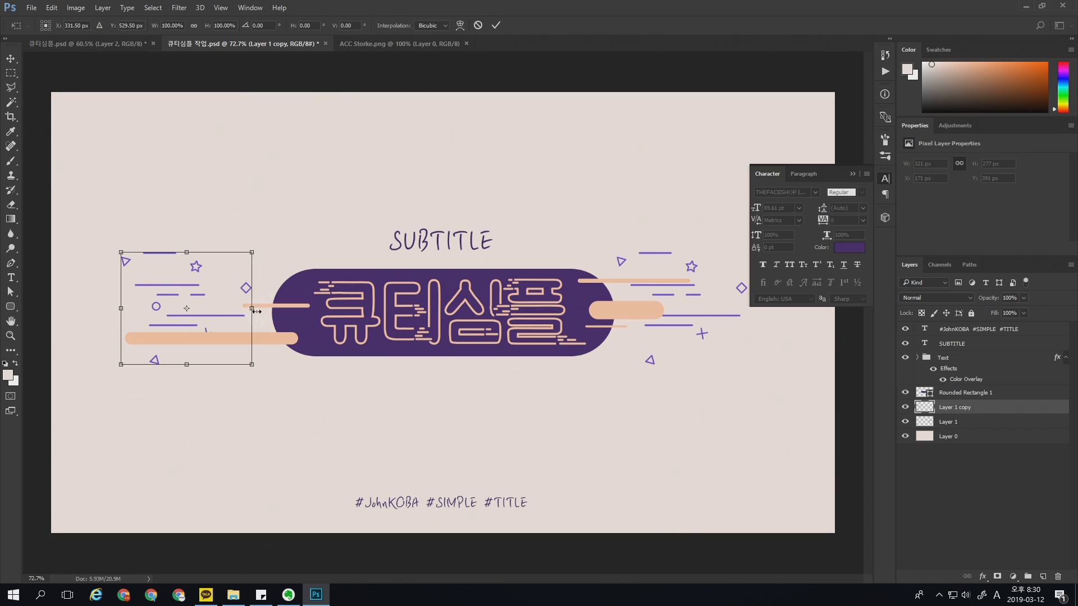
{"action": "left_click_drag", "start_coordinate": [260, 308], "coordinate": [201, 300]}
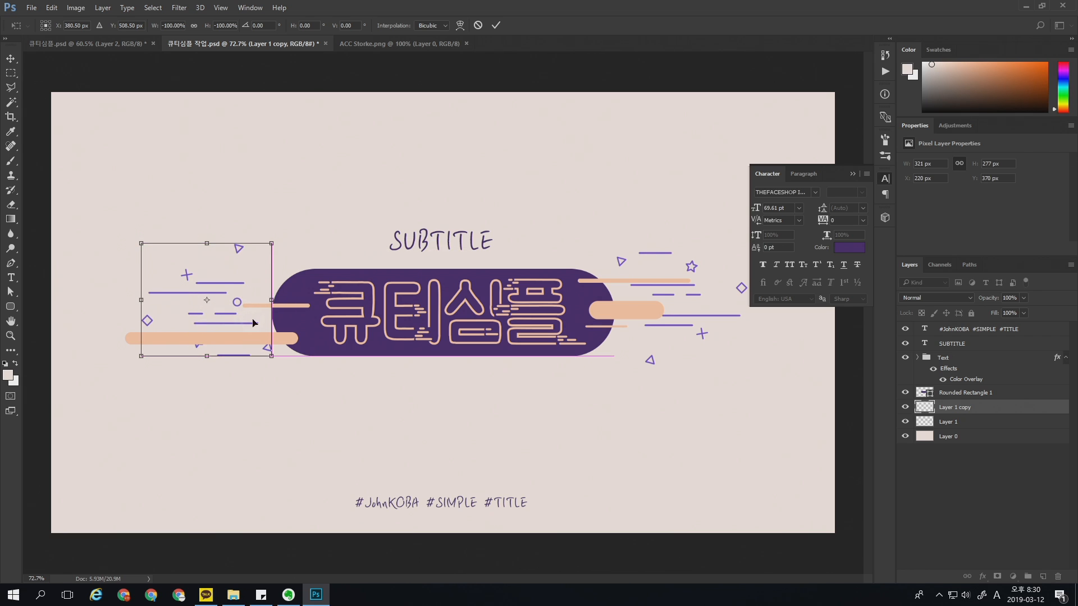
{"action": "key", "text": "Return"}
Scale the flipped lines-and-shapes copy down to about 277 × 239 px
{"action": "key", "text": "ctrl+t"}
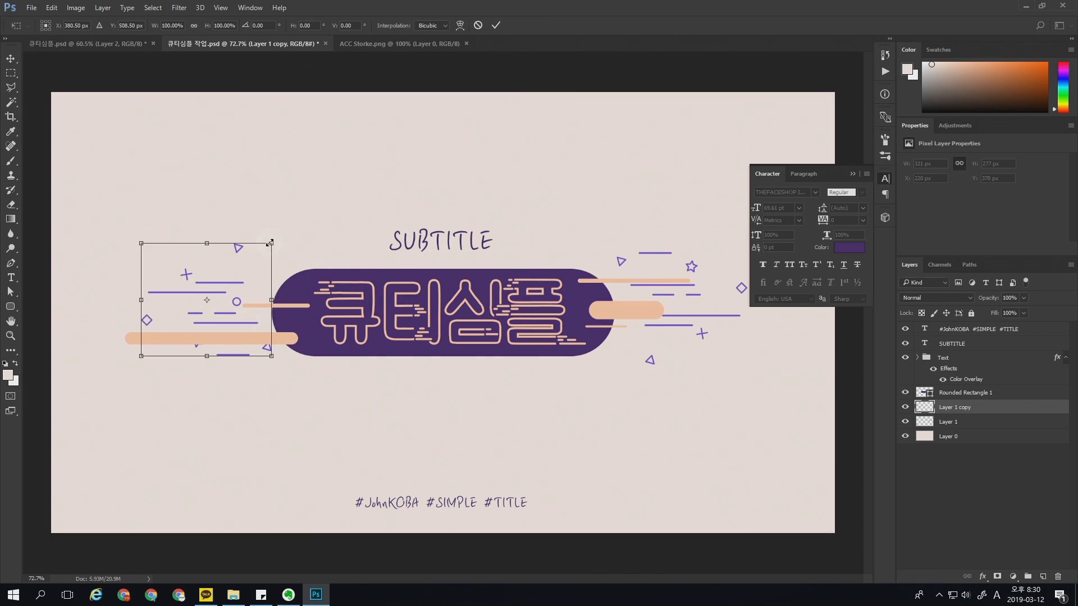
{"action": "left_click_drag", "start_coordinate": [271, 243], "coordinate": [254, 259]}
{"action": "key", "text": "Return"}
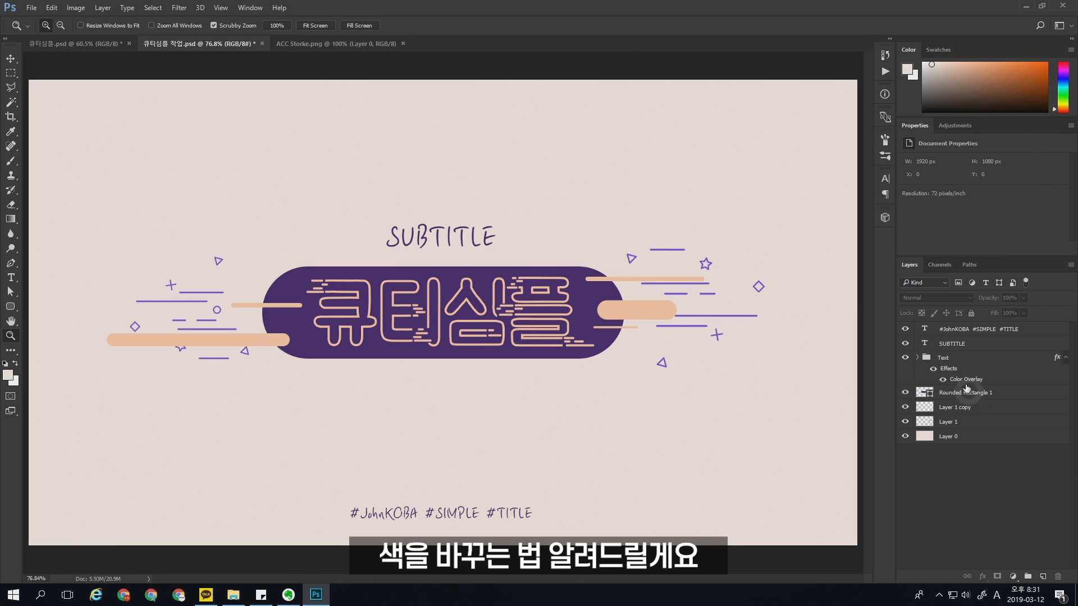
Change the Color Overlay of the Text group to white (#ffffff)
{"action": "left_click", "coordinate": [965, 358]}
{"action": "left_click", "coordinate": [905, 357]}
{"action": "left_click", "coordinate": [905, 358]}
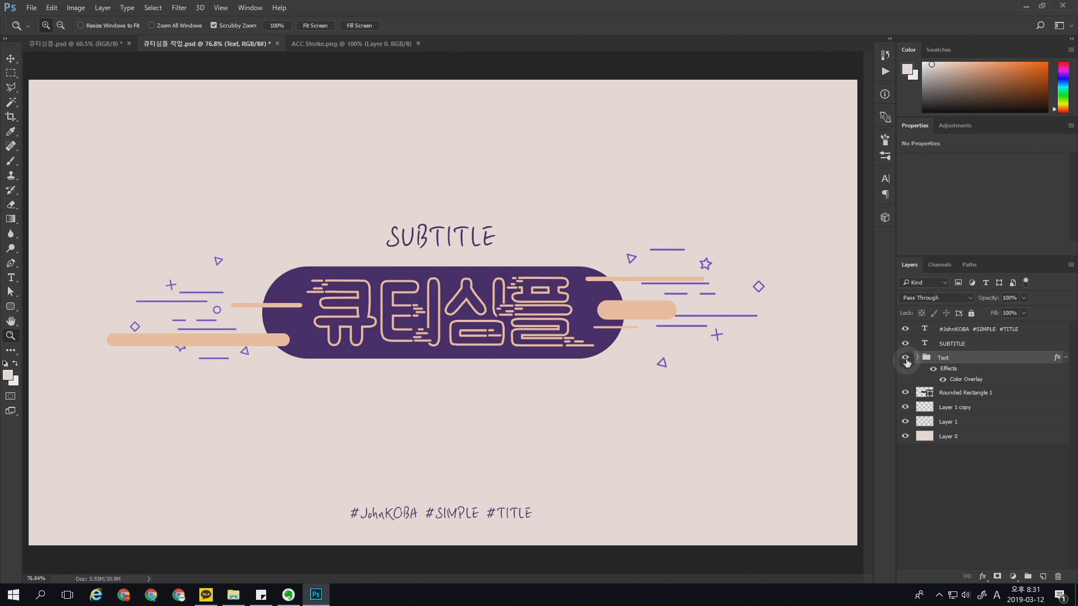
{"action": "left_click", "coordinate": [905, 358]}
{"action": "left_click", "coordinate": [905, 358]}
{"action": "left_click", "coordinate": [964, 359]}
{"action": "double_click", "coordinate": [973, 362]}
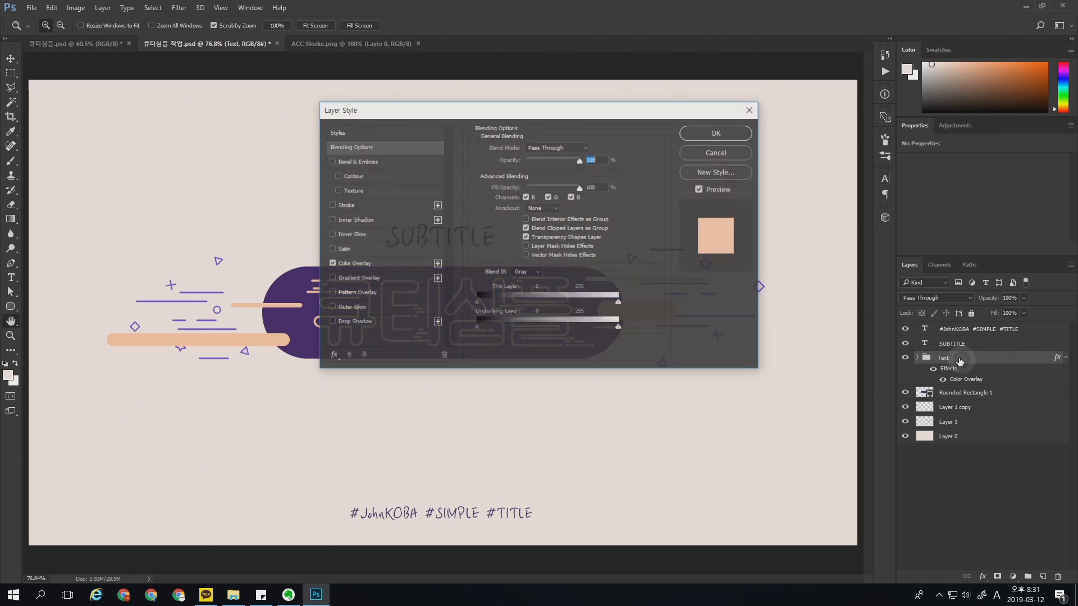
{"action": "left_click_drag", "start_coordinate": [508, 105], "coordinate": [760, 141]}
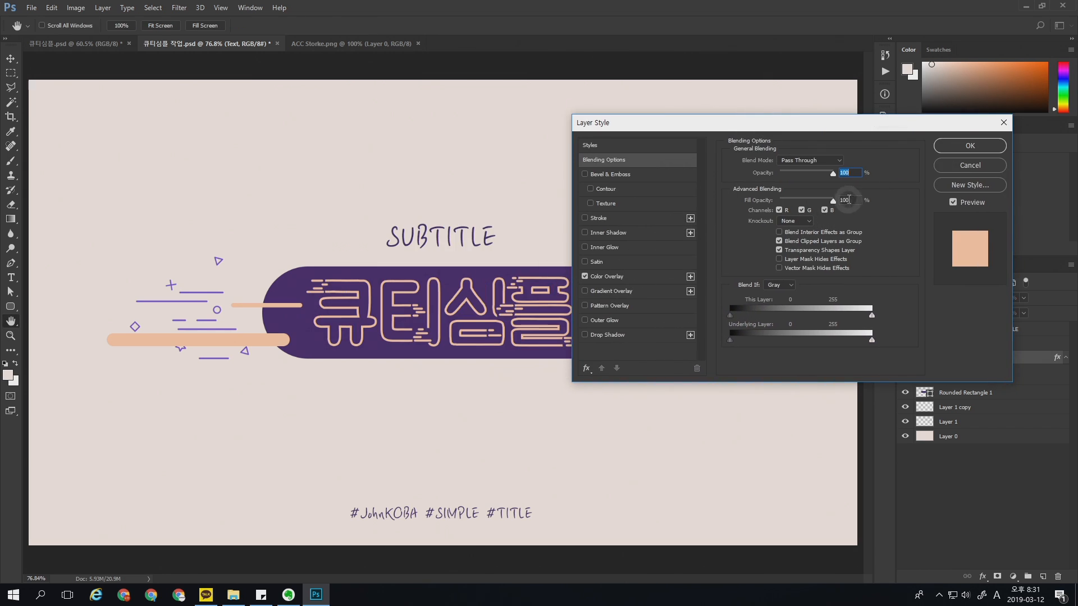
{"action": "left_click", "coordinate": [657, 275]}
{"action": "left_click", "coordinate": [847, 164]}
{"action": "left_click", "coordinate": [659, 153]}
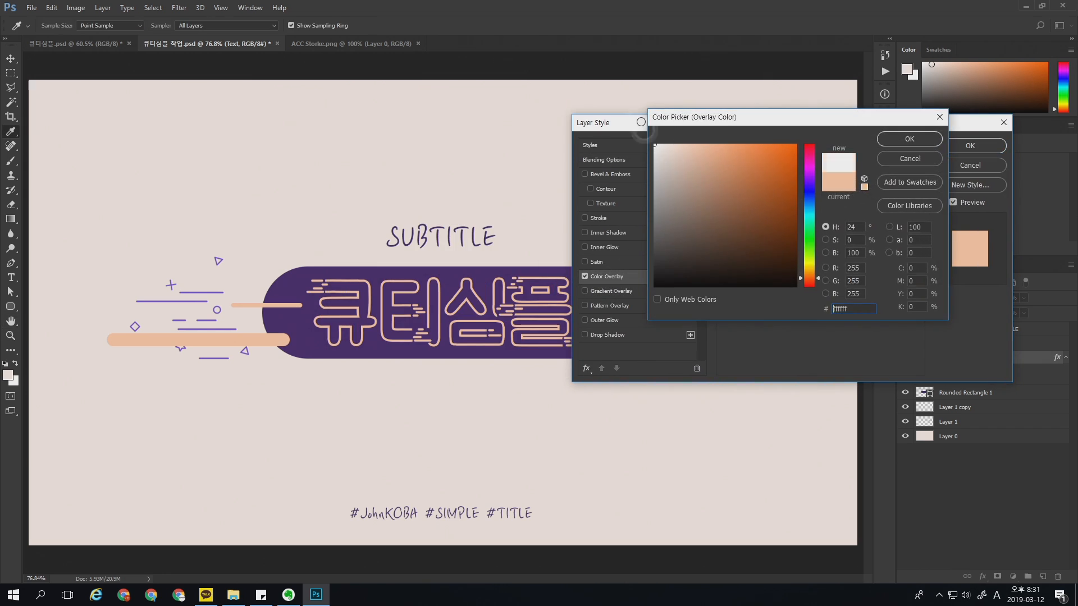
{"action": "key", "text": "Return"}
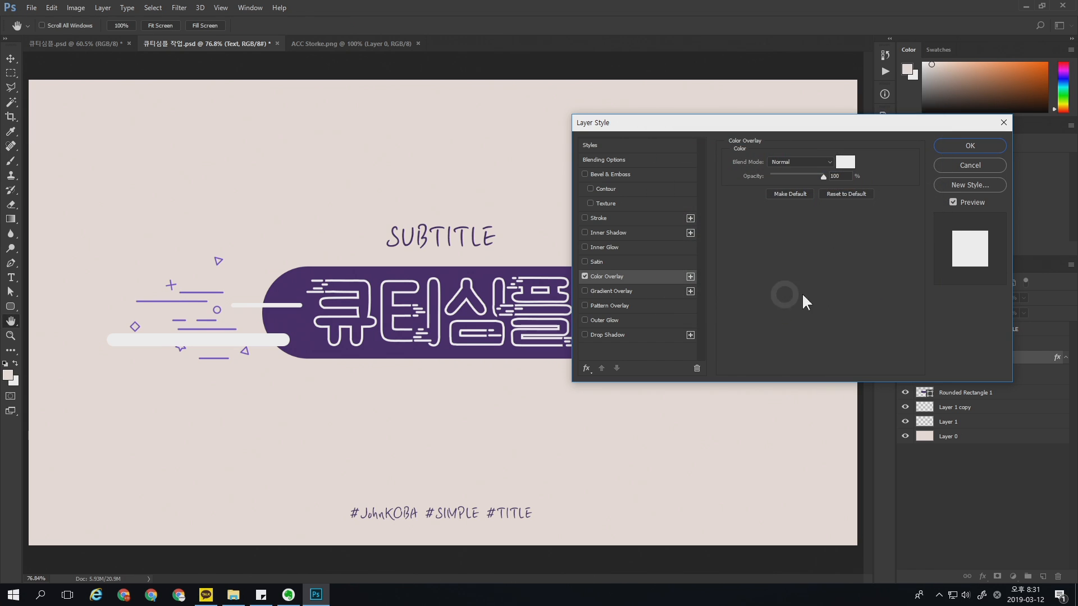
{"action": "left_click", "coordinate": [970, 147]}
Fill the background Layer 0 with blue (#2e4d93)
{"action": "left_click", "coordinate": [963, 437]}
{"action": "left_click", "coordinate": [905, 437]}
{"action": "left_click", "coordinate": [906, 438]}
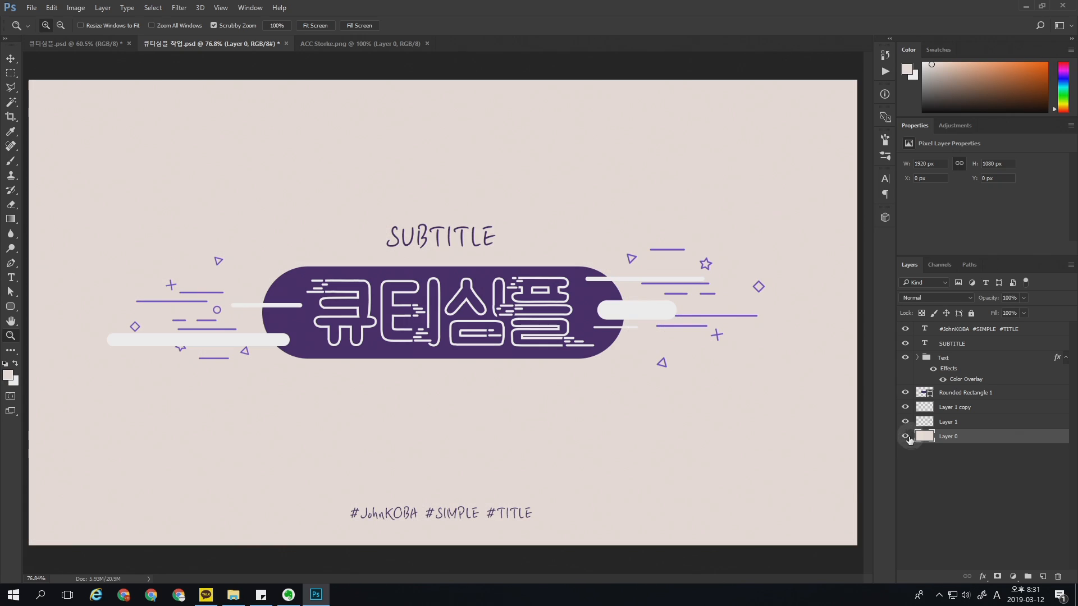
{"action": "left_click", "coordinate": [9, 376]}
{"action": "left_click", "coordinate": [678, 229]}
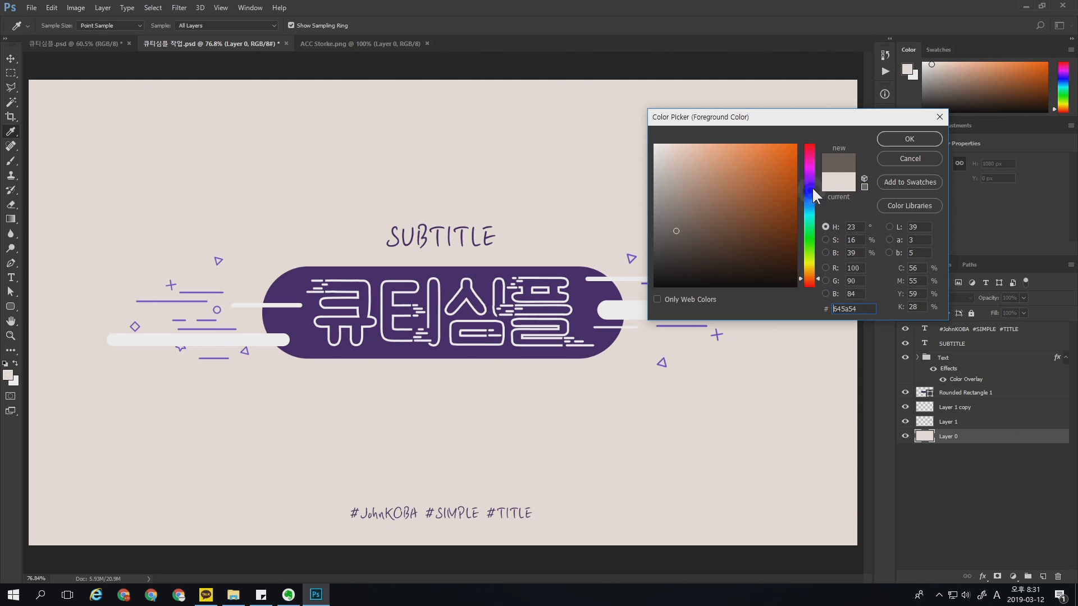
{"action": "mouse_move", "coordinate": [812, 186]}
{"action": "left_mouse_down"}
{"action": "mouse_move", "coordinate": [809, 200]}
{"action": "mouse_move", "coordinate": [766, 185]}
{"action": "mouse_move", "coordinate": [756, 206]}
{"action": "left_mouse_up"}
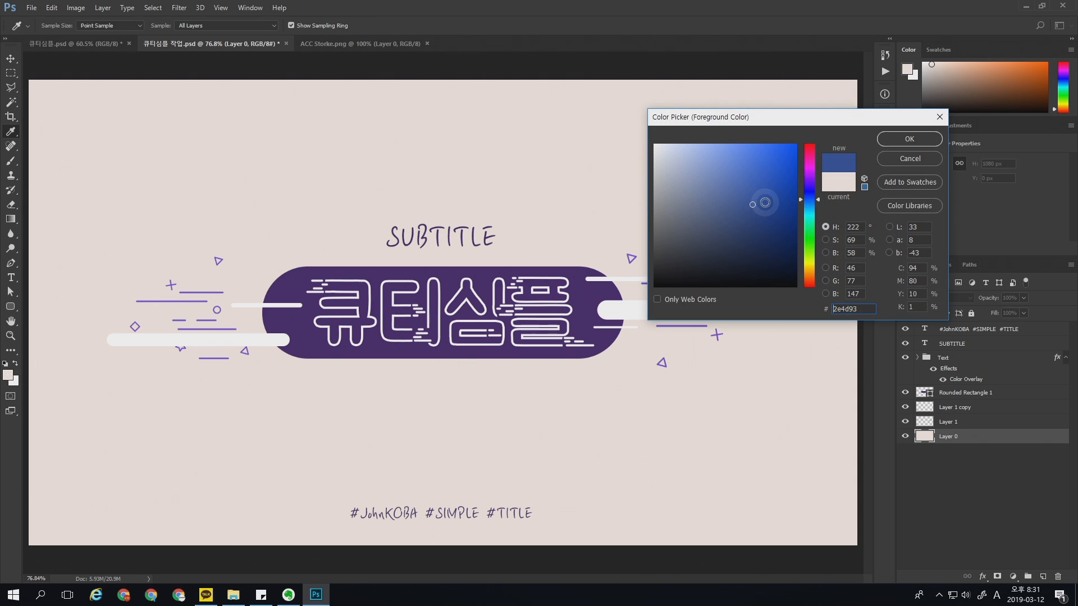
{"action": "key", "text": "Return"}
{"action": "key", "text": "z"}
{"action": "key", "text": "alt+Delete"}
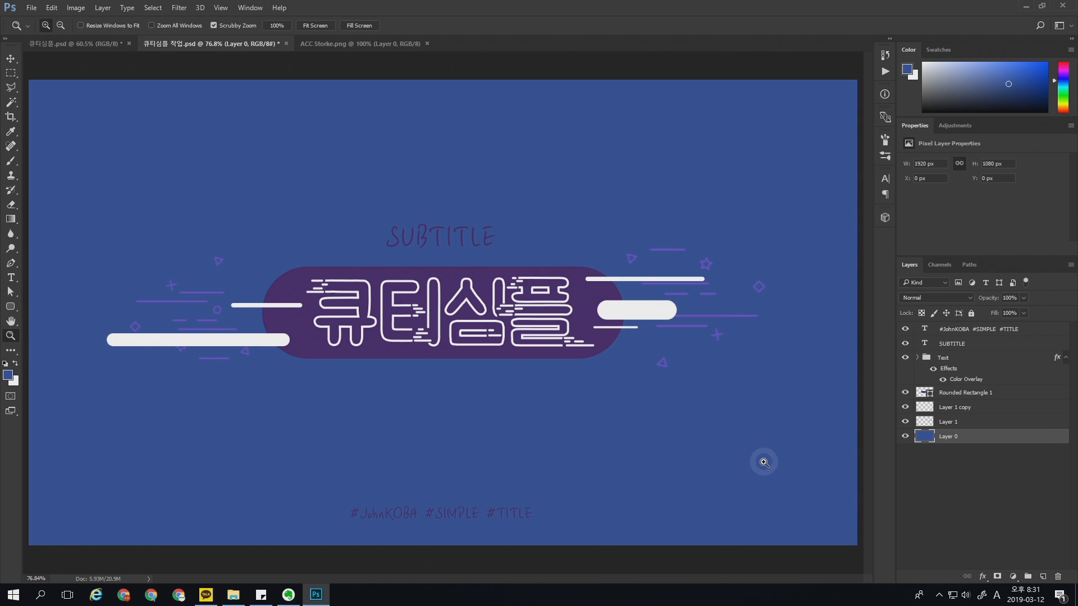
Set the text colour of both the SUBTITLE and hashtag layers to white
{"action": "left_click", "coordinate": [961, 344]}
{"action": "left_click", "coordinate": [964, 332], "text": "shift"}
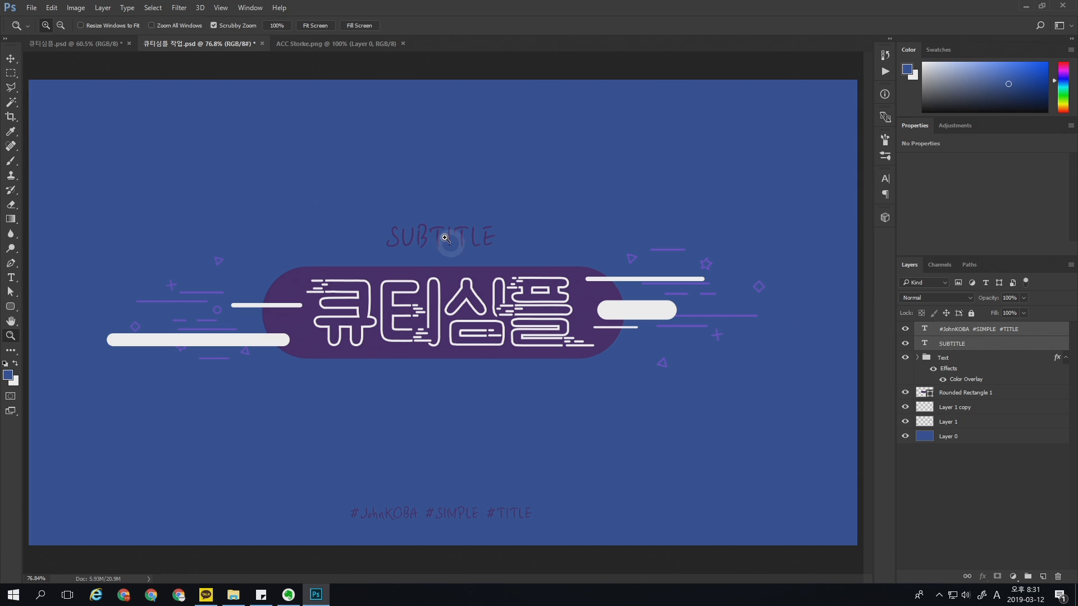
{"action": "key", "text": "v"}
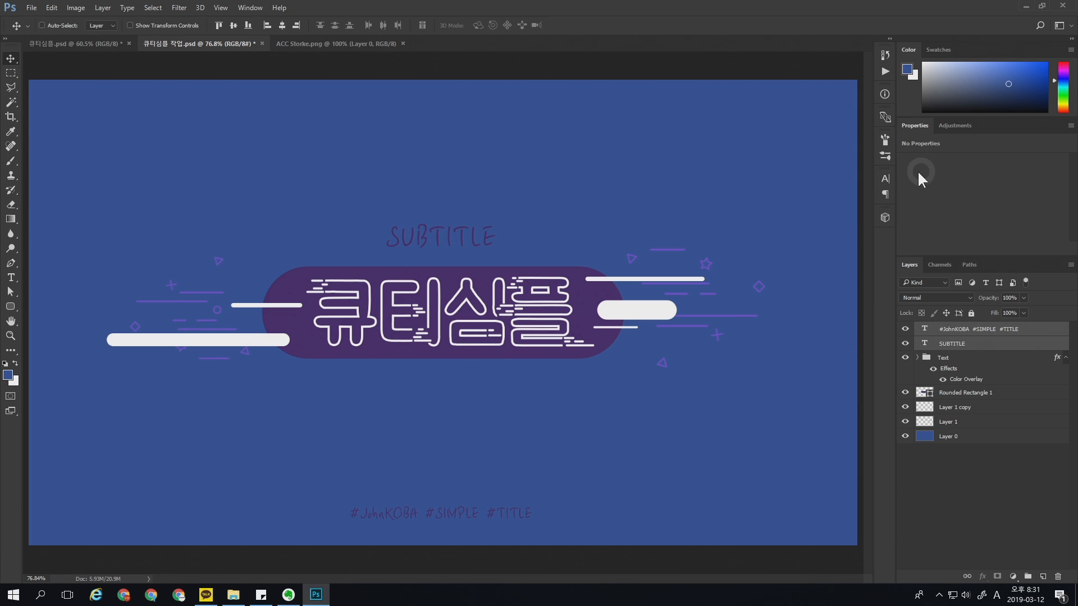
{"action": "left_click", "coordinate": [887, 177]}
{"action": "left_click", "coordinate": [854, 249]}
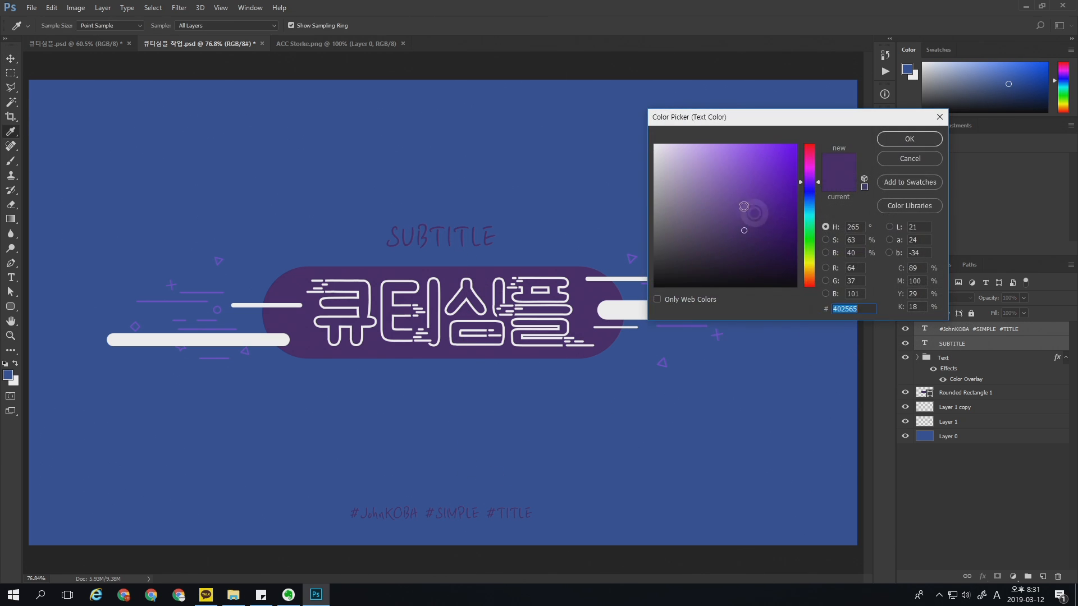
{"action": "left_click", "coordinate": [664, 138]}
{"action": "left_click", "coordinate": [908, 142]}
{"action": "left_click", "coordinate": [962, 474]}
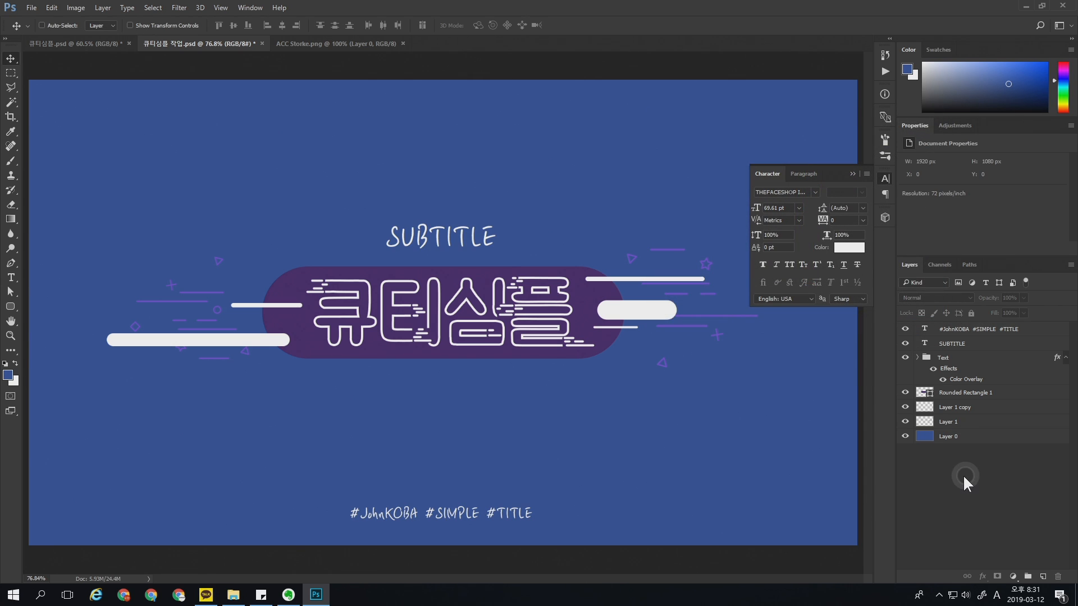
Group the two lines-and-shapes layers, Layer 1 and Layer 1 copy, and name the group ACC
{"action": "left_click", "coordinate": [963, 407]}
{"action": "left_click", "coordinate": [906, 421]}
{"action": "left_click", "coordinate": [906, 422]}
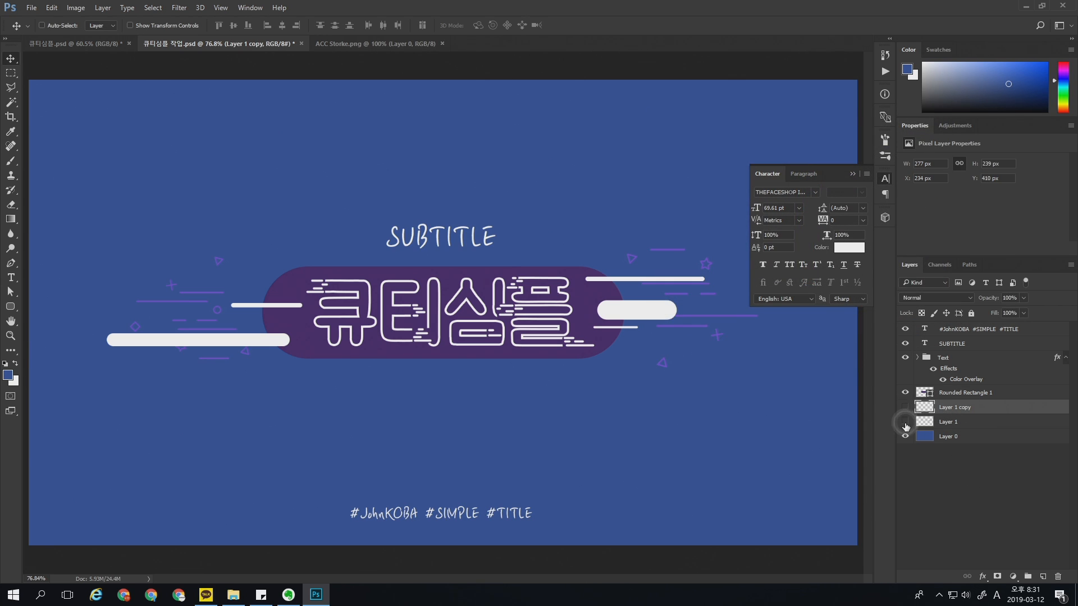
{"action": "left_click", "coordinate": [906, 422]}
{"action": "left_click", "coordinate": [906, 422]}
{"action": "left_click", "coordinate": [981, 420]}
{"action": "left_click", "coordinate": [986, 410], "text": "shift"}
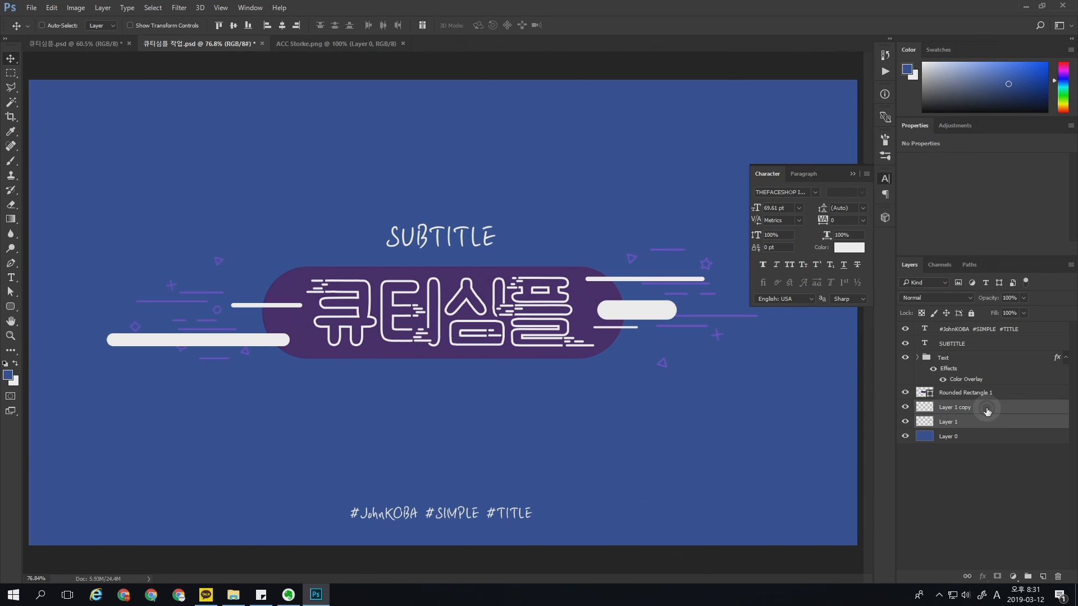
{"action": "key", "text": "ctrl+g"}
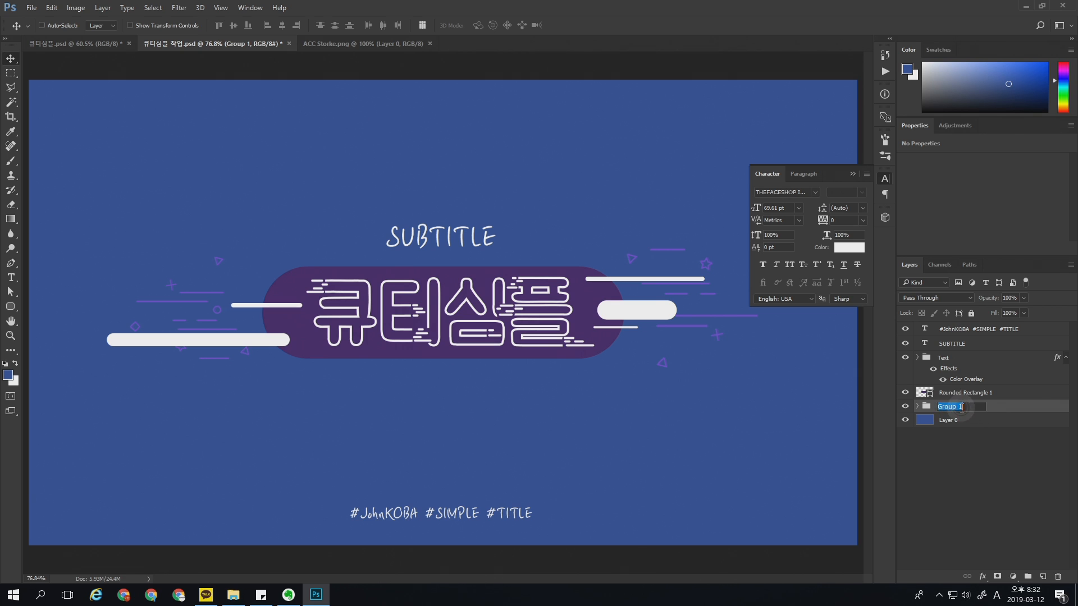
{"action": "type", "text": "ACC"}
{"action": "key", "text": "Return"}
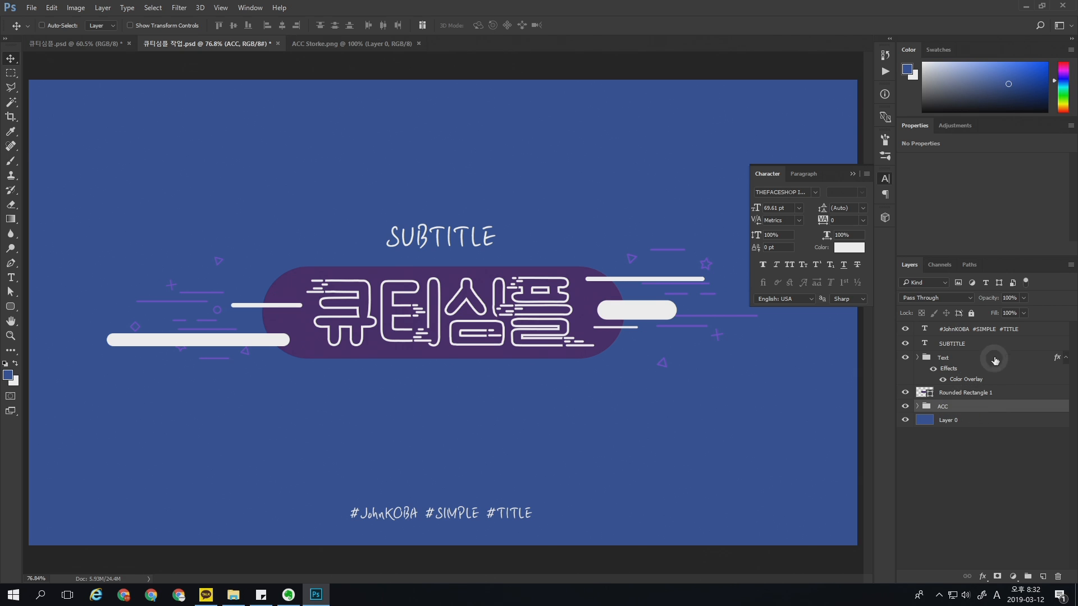
Add a light blue (#a6daff) Color Overlay to the ACC group
{"action": "double_click", "coordinate": [965, 409]}
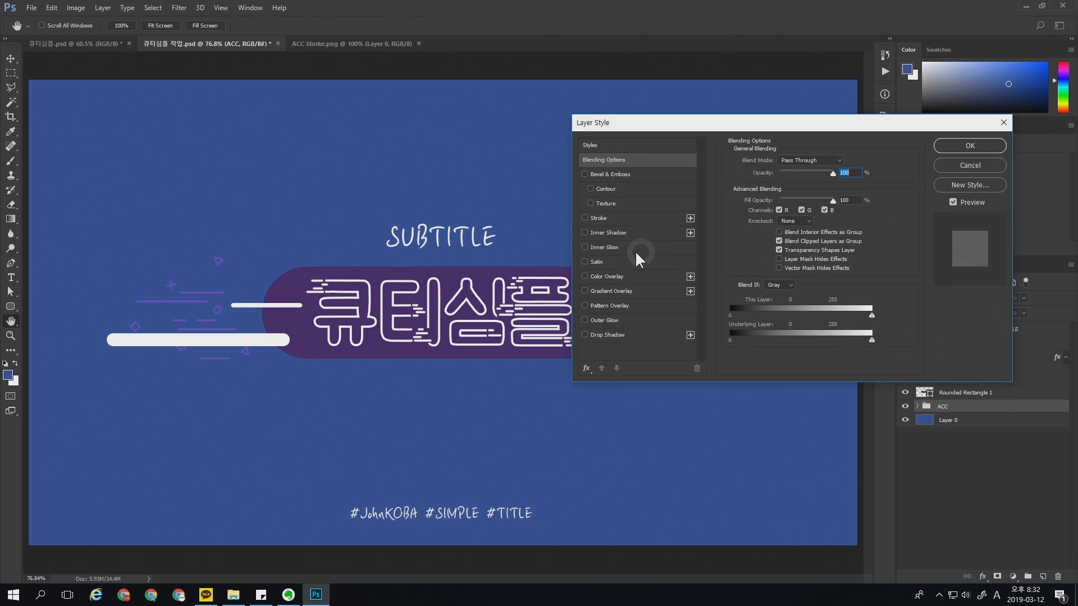
{"action": "left_click", "coordinate": [606, 276]}
{"action": "left_click", "coordinate": [839, 162]}
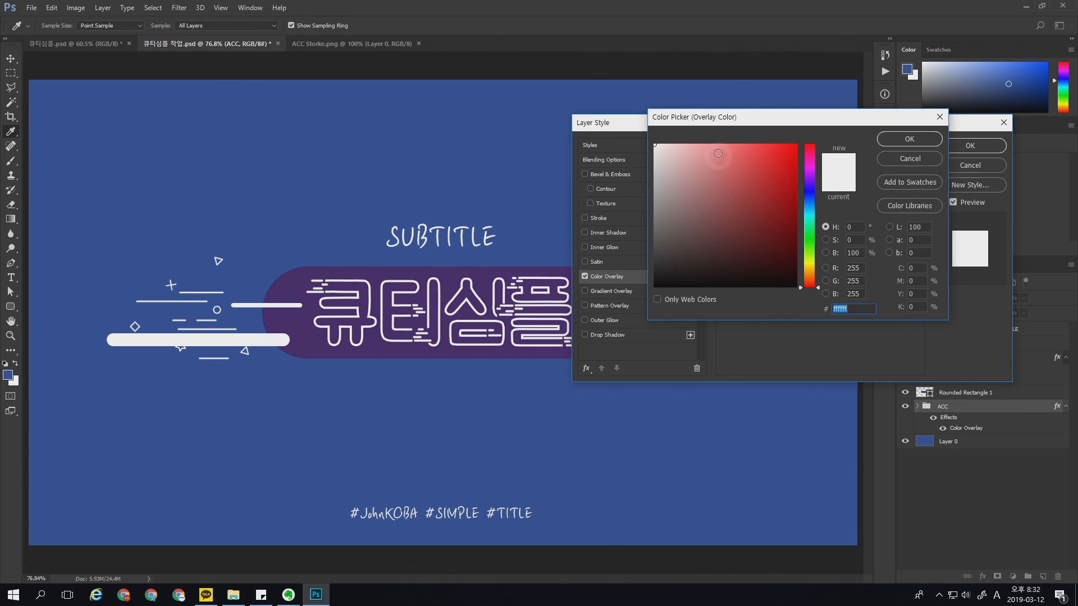
{"action": "left_click", "coordinate": [703, 144]}
{"action": "left_click", "coordinate": [809, 207]}
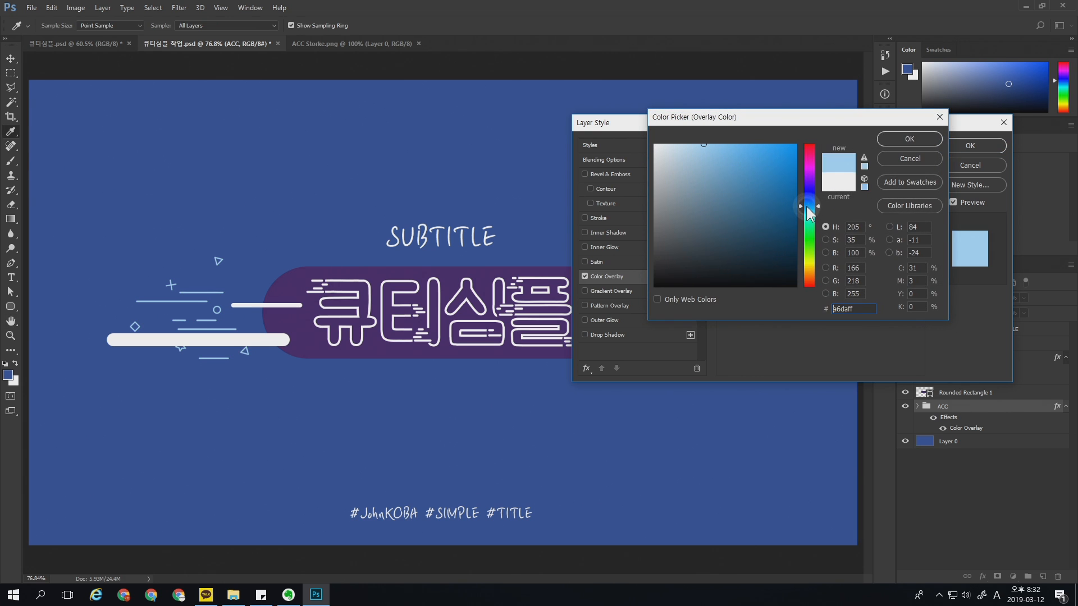
{"action": "left_click", "coordinate": [931, 144]}
{"action": "left_click", "coordinate": [958, 148]}
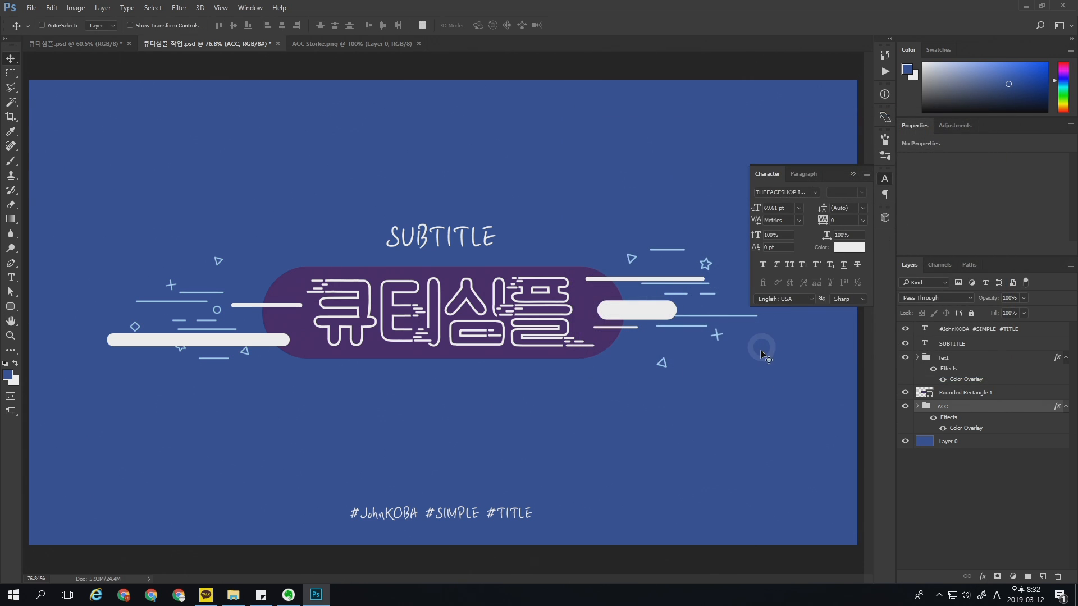
Display the recoloured title in full screen mode and examine it at a larger size
{"action": "key", "text": "f"}
{"action": "key", "text": "f"}
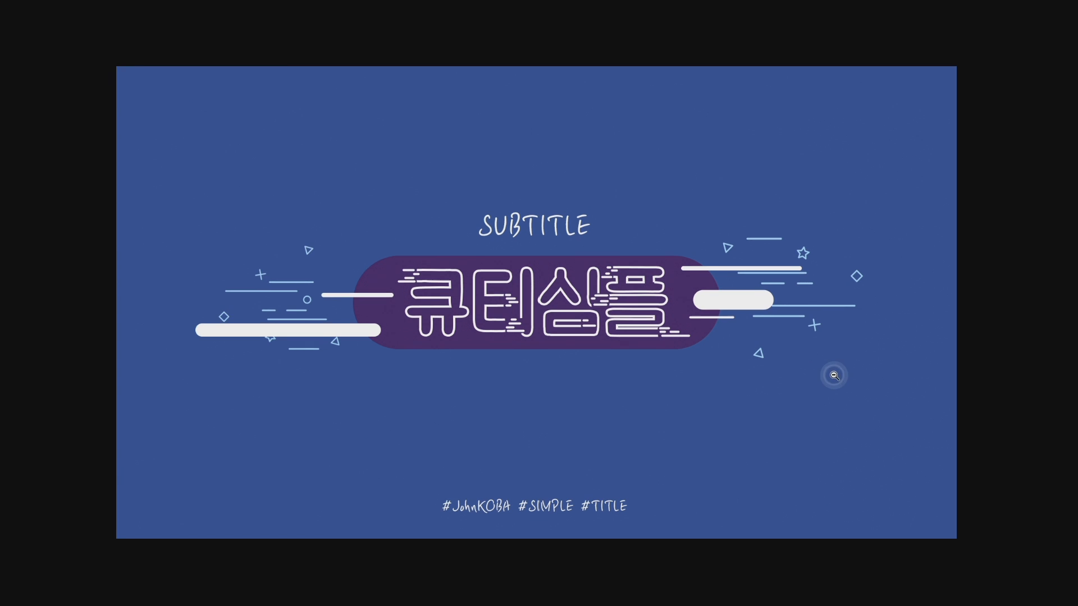
{"action": "scroll", "coordinate": [821, 373], "scroll_direction": "up", "scroll_amount": 1}
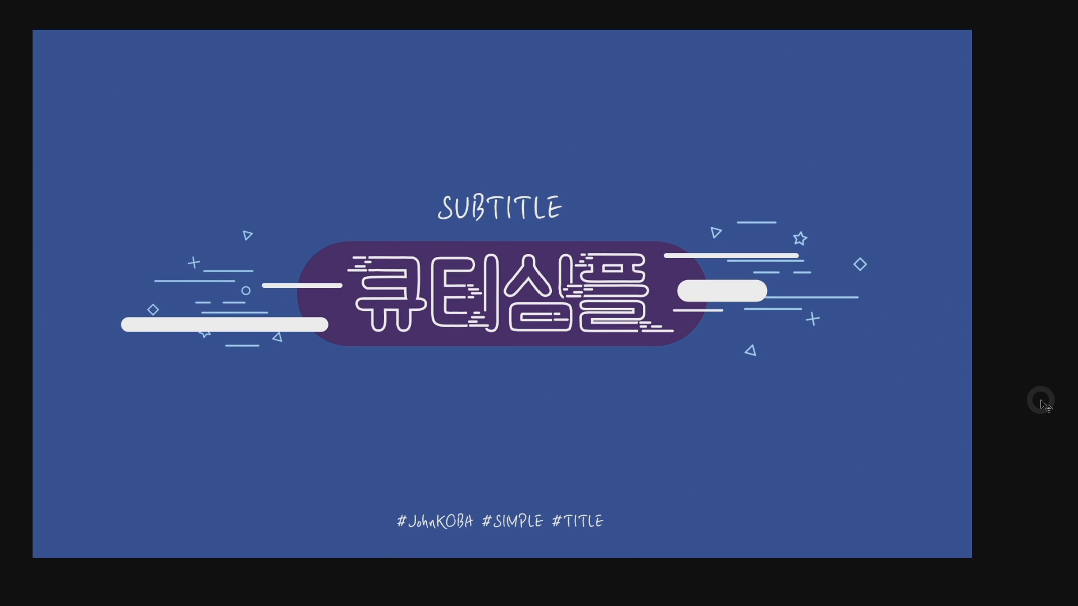